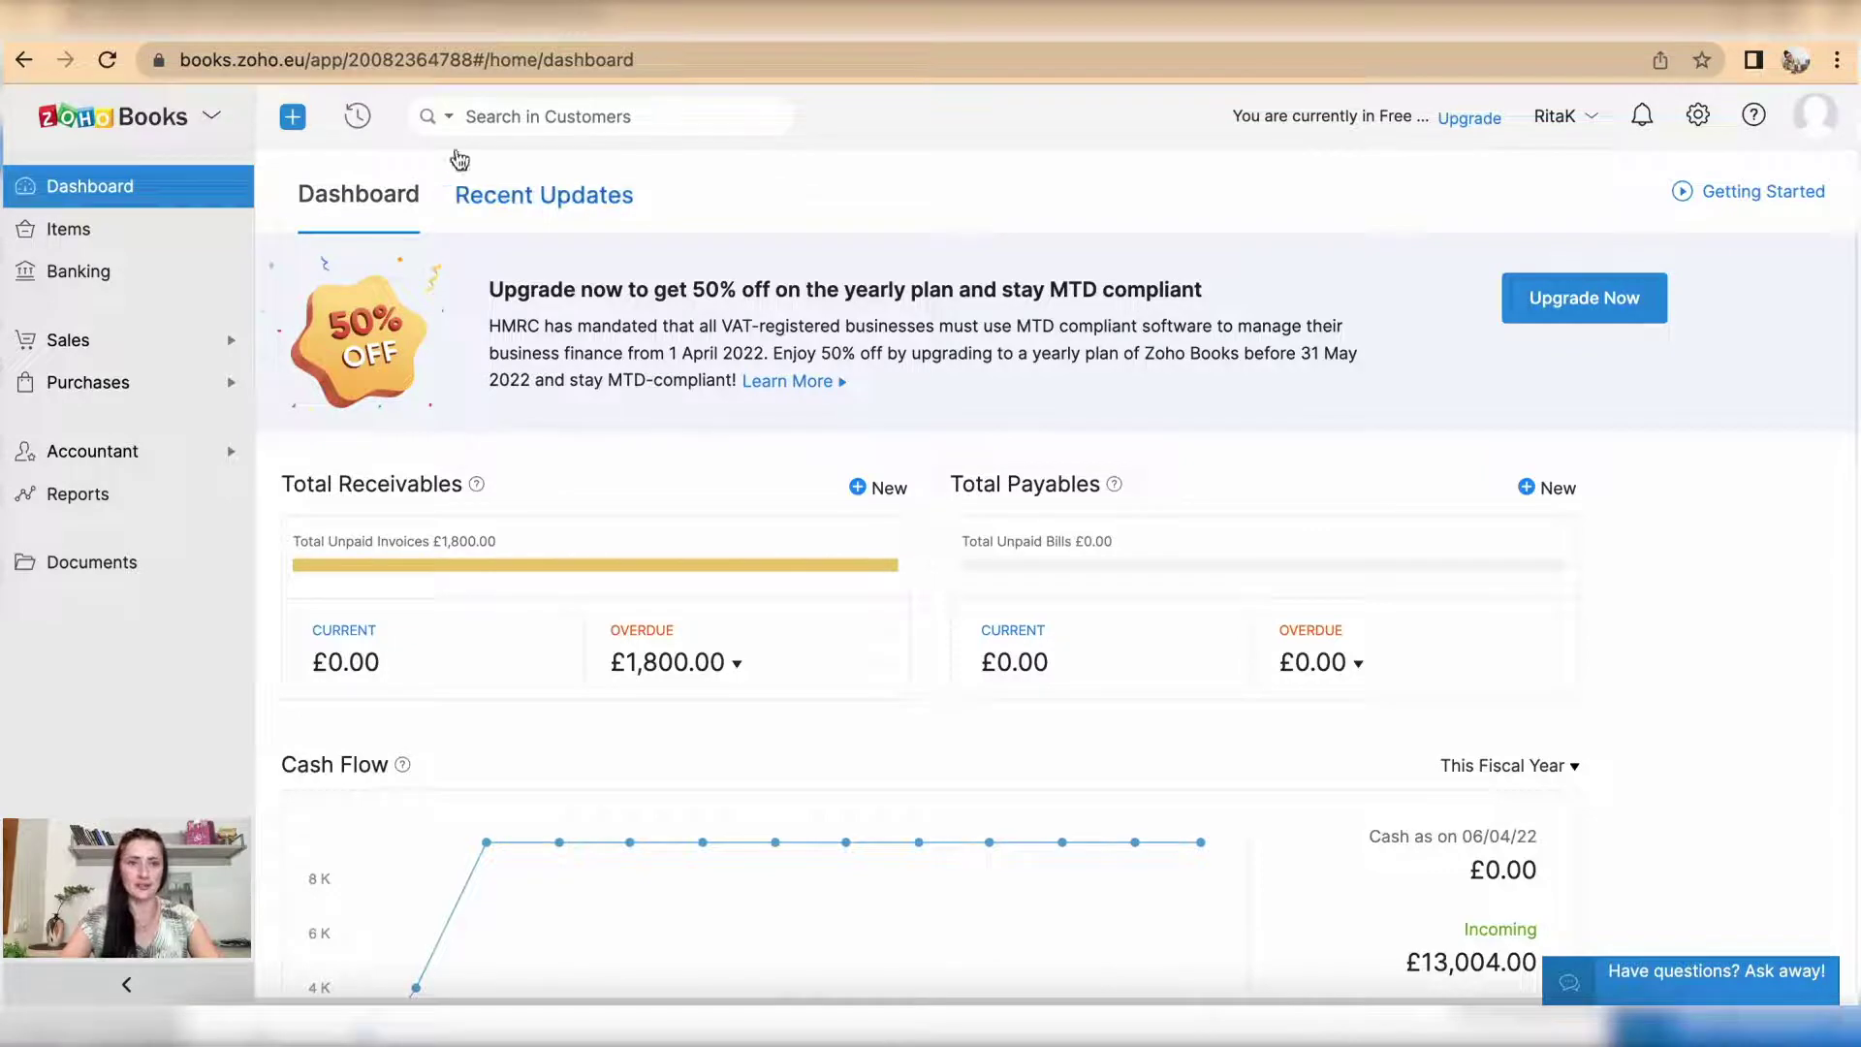
left_click(292, 118)
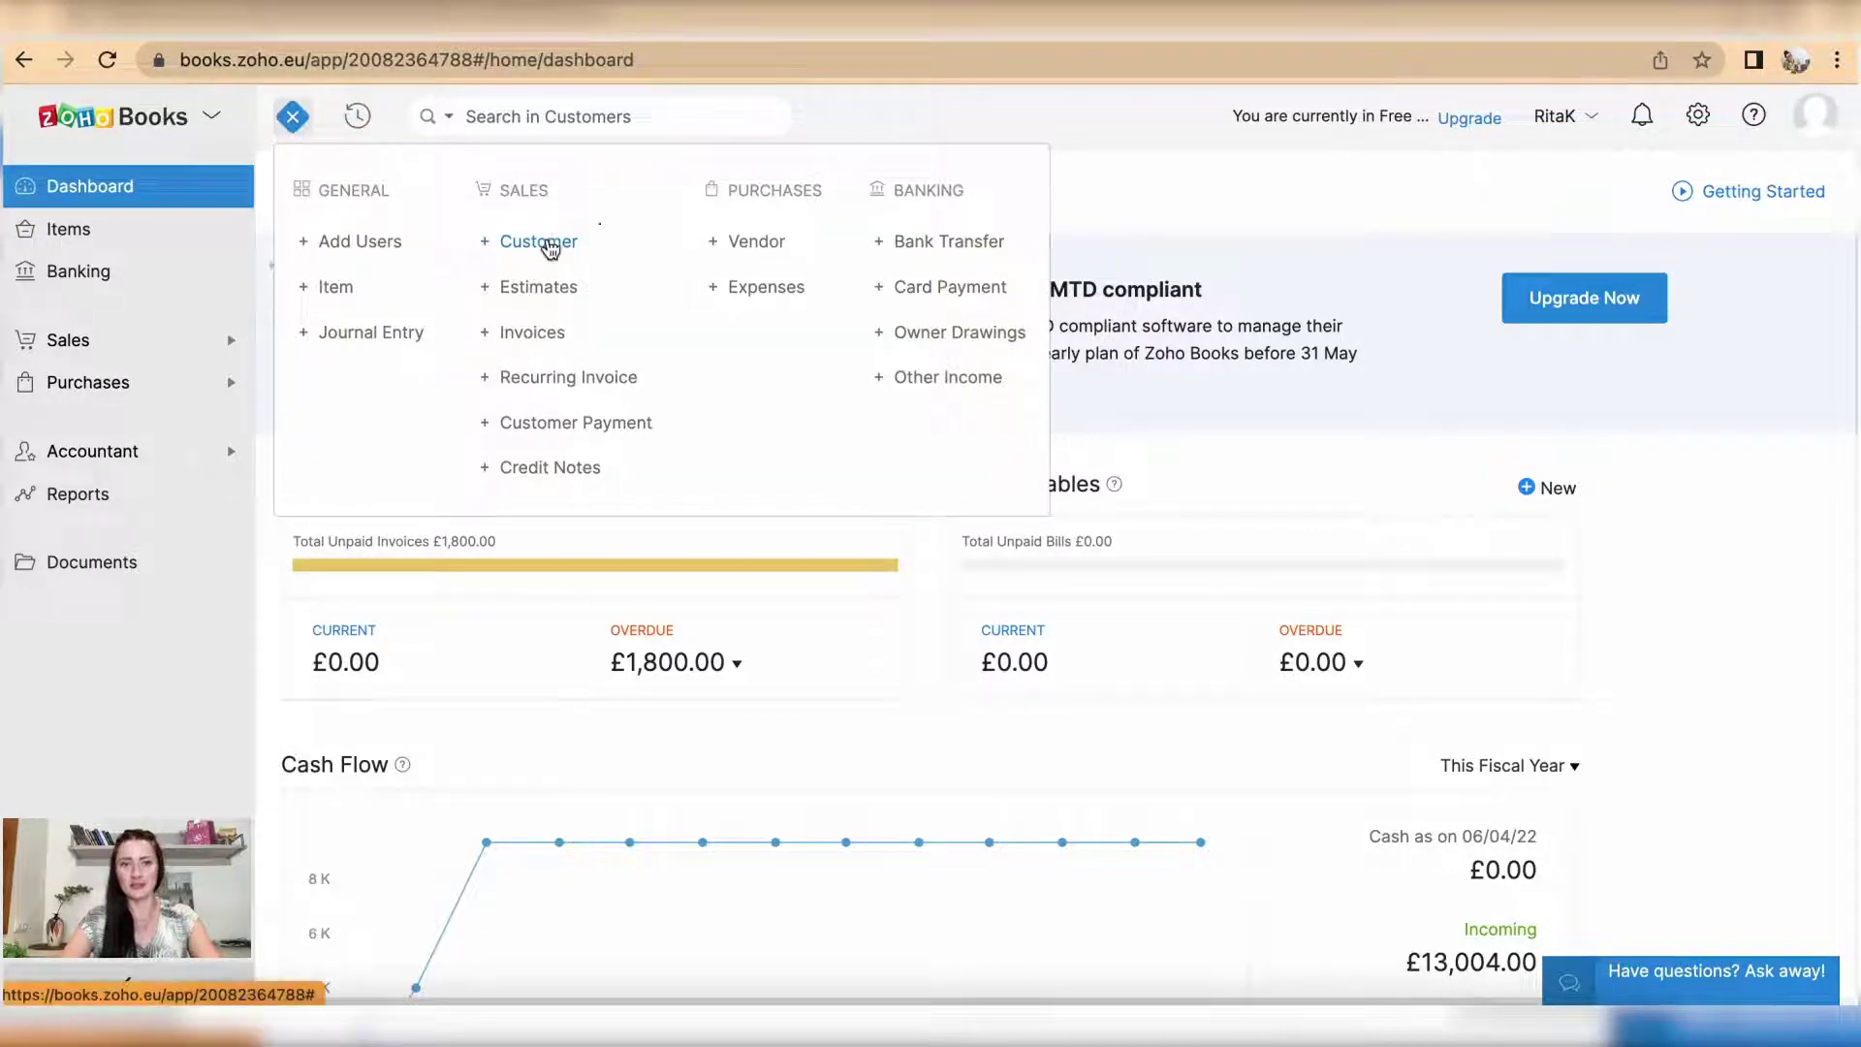
left_click(551, 244)
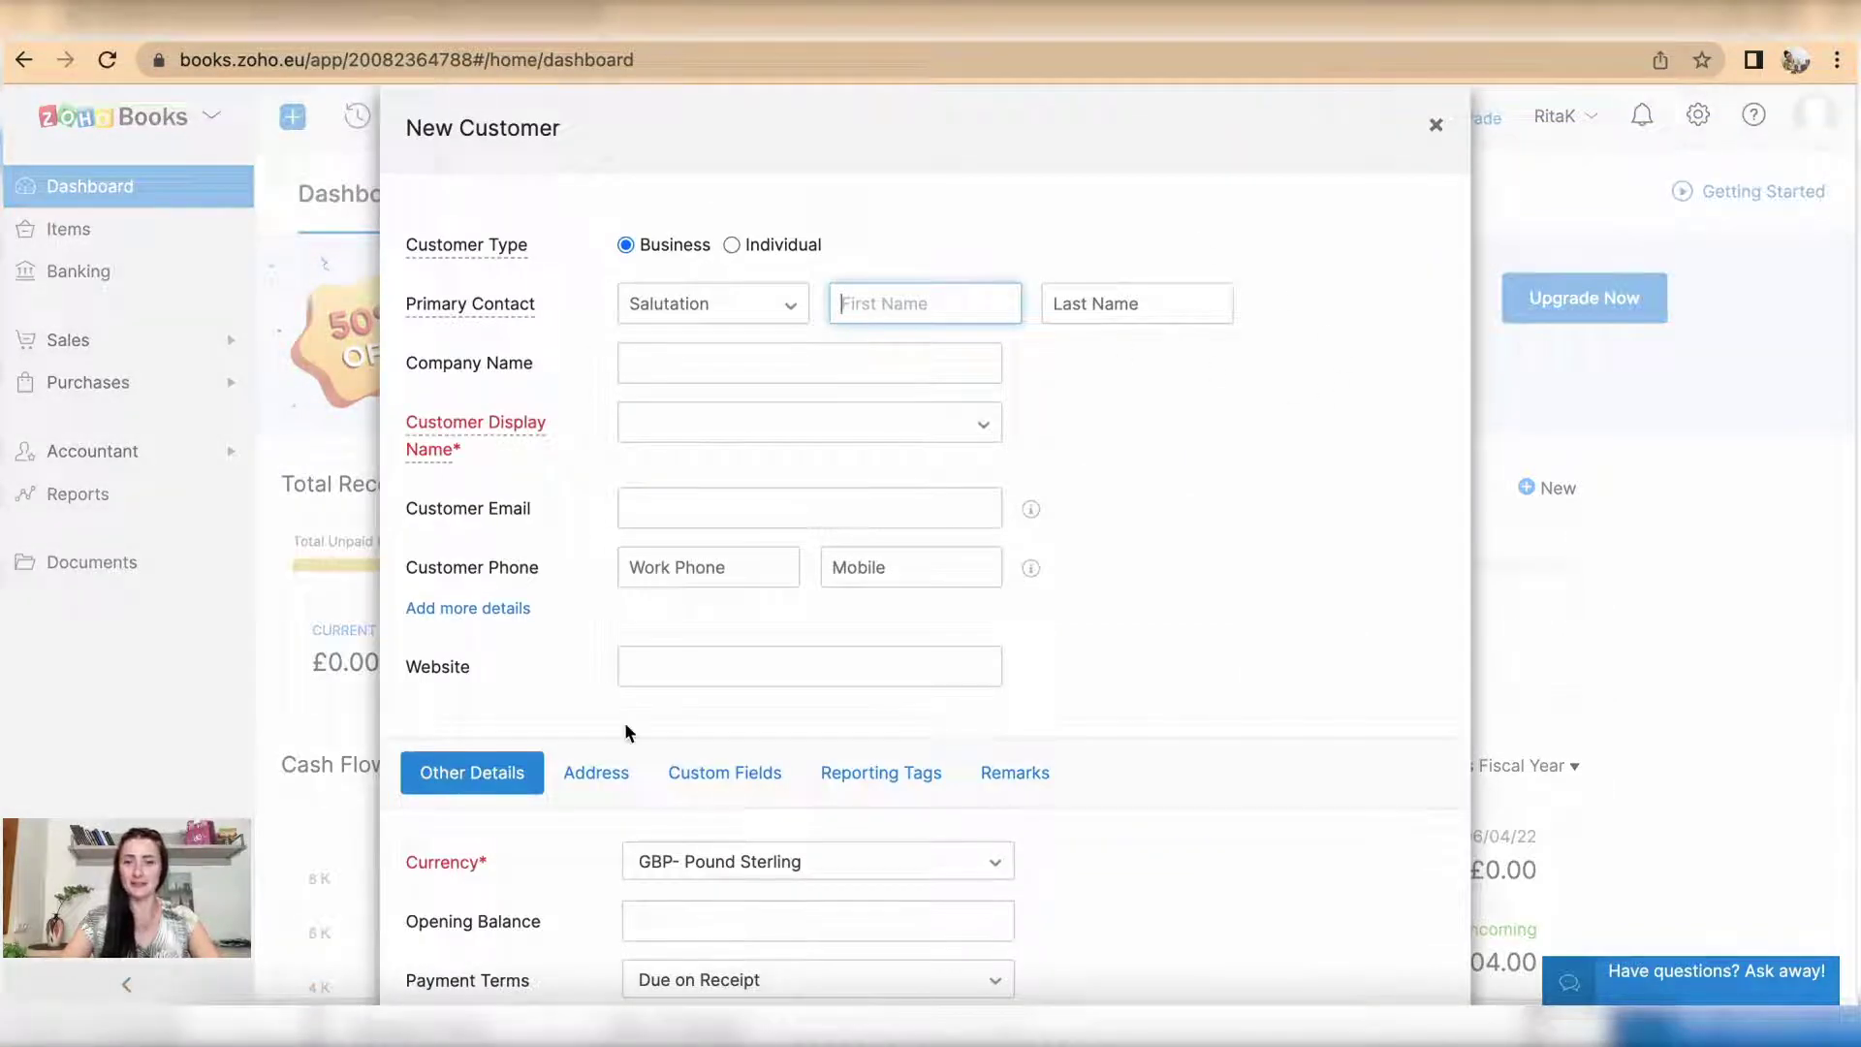
scroll(624, 723, "down", 2)
scroll(624, 723, "down", 4)
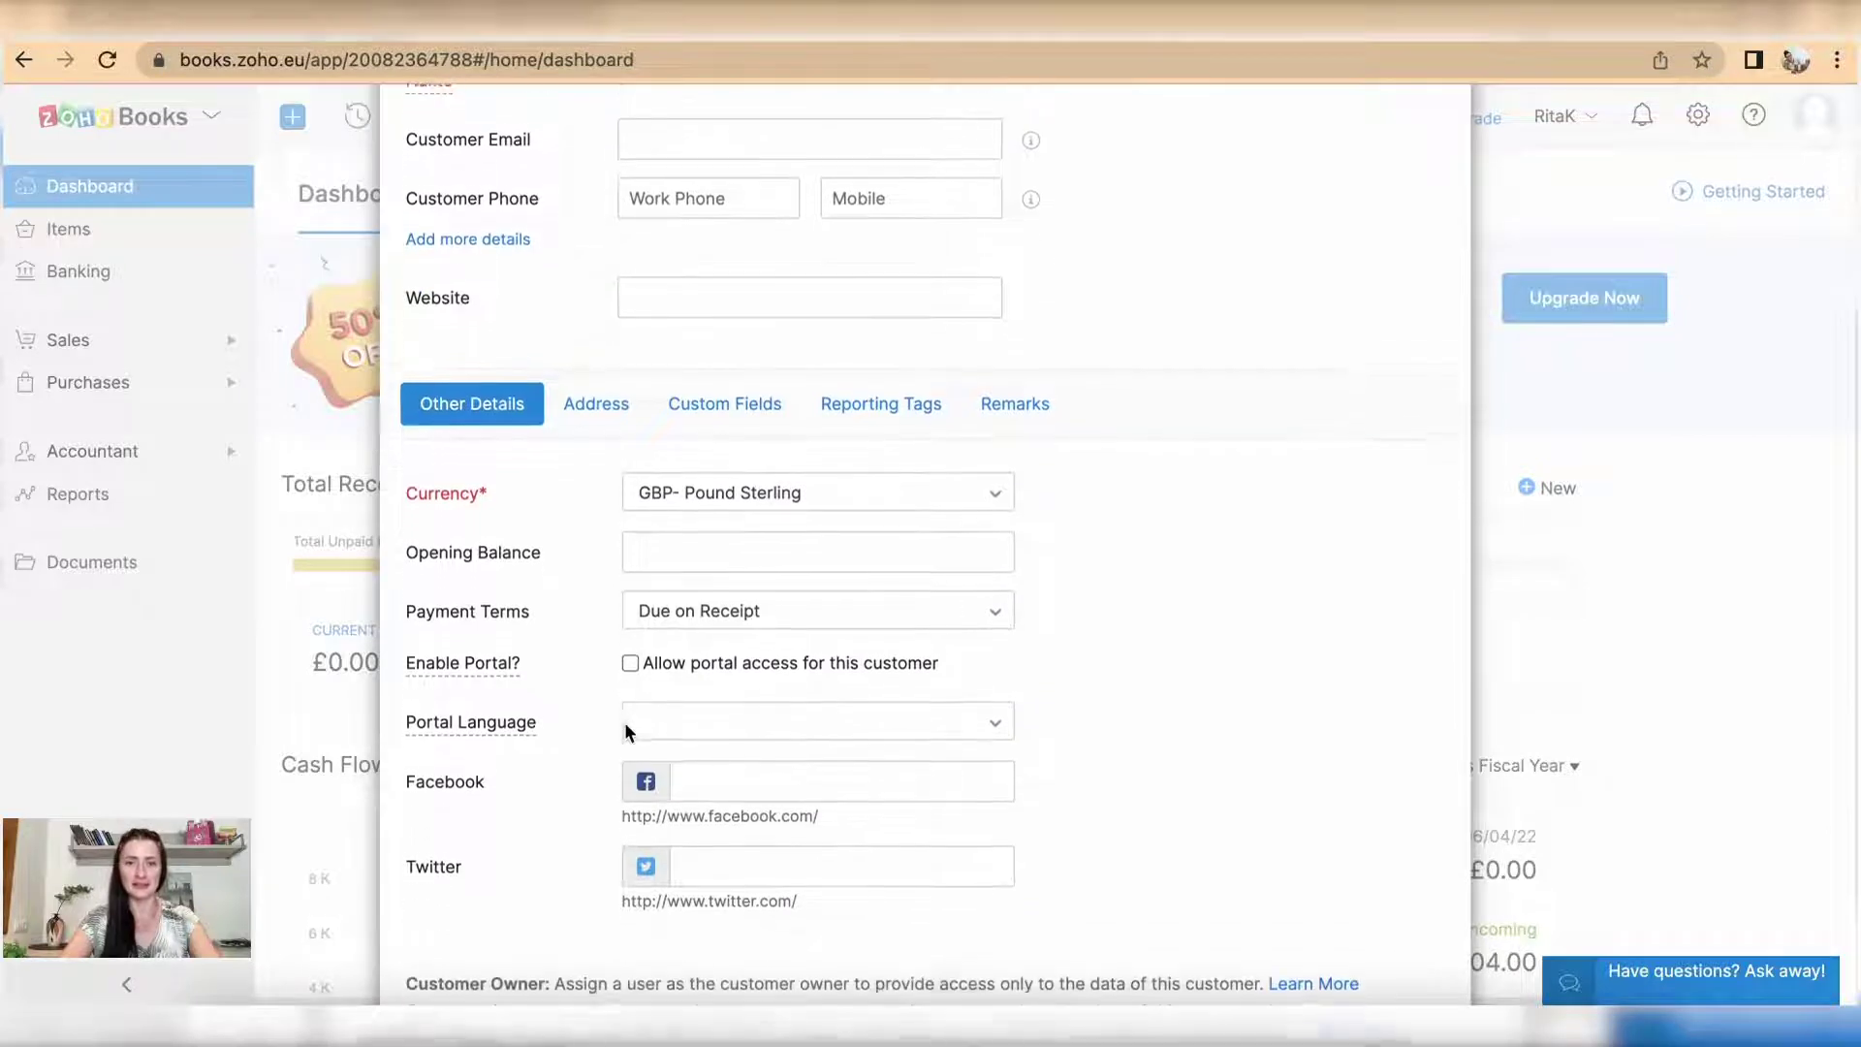
scroll(628, 732, "up", 6)
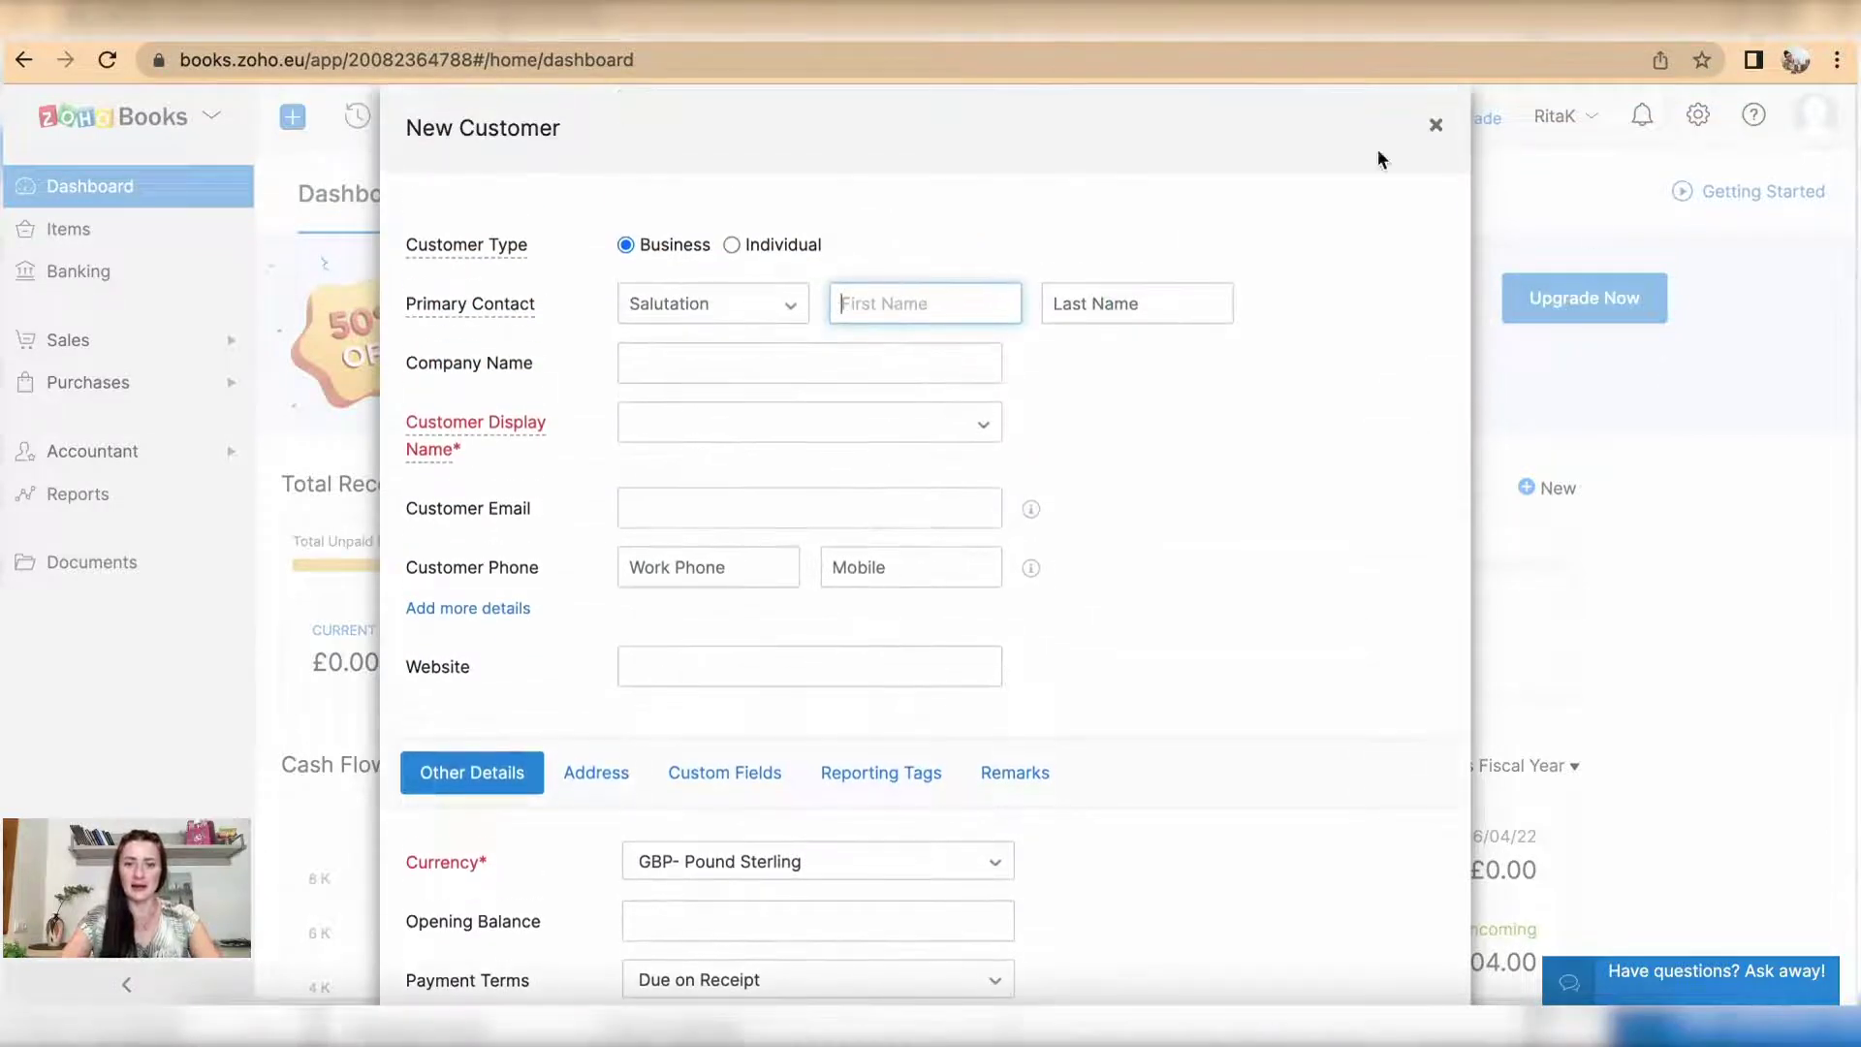
Step: Discard the unsaved new customer form and open the Active Customers list under Sales
left_click(1435, 125)
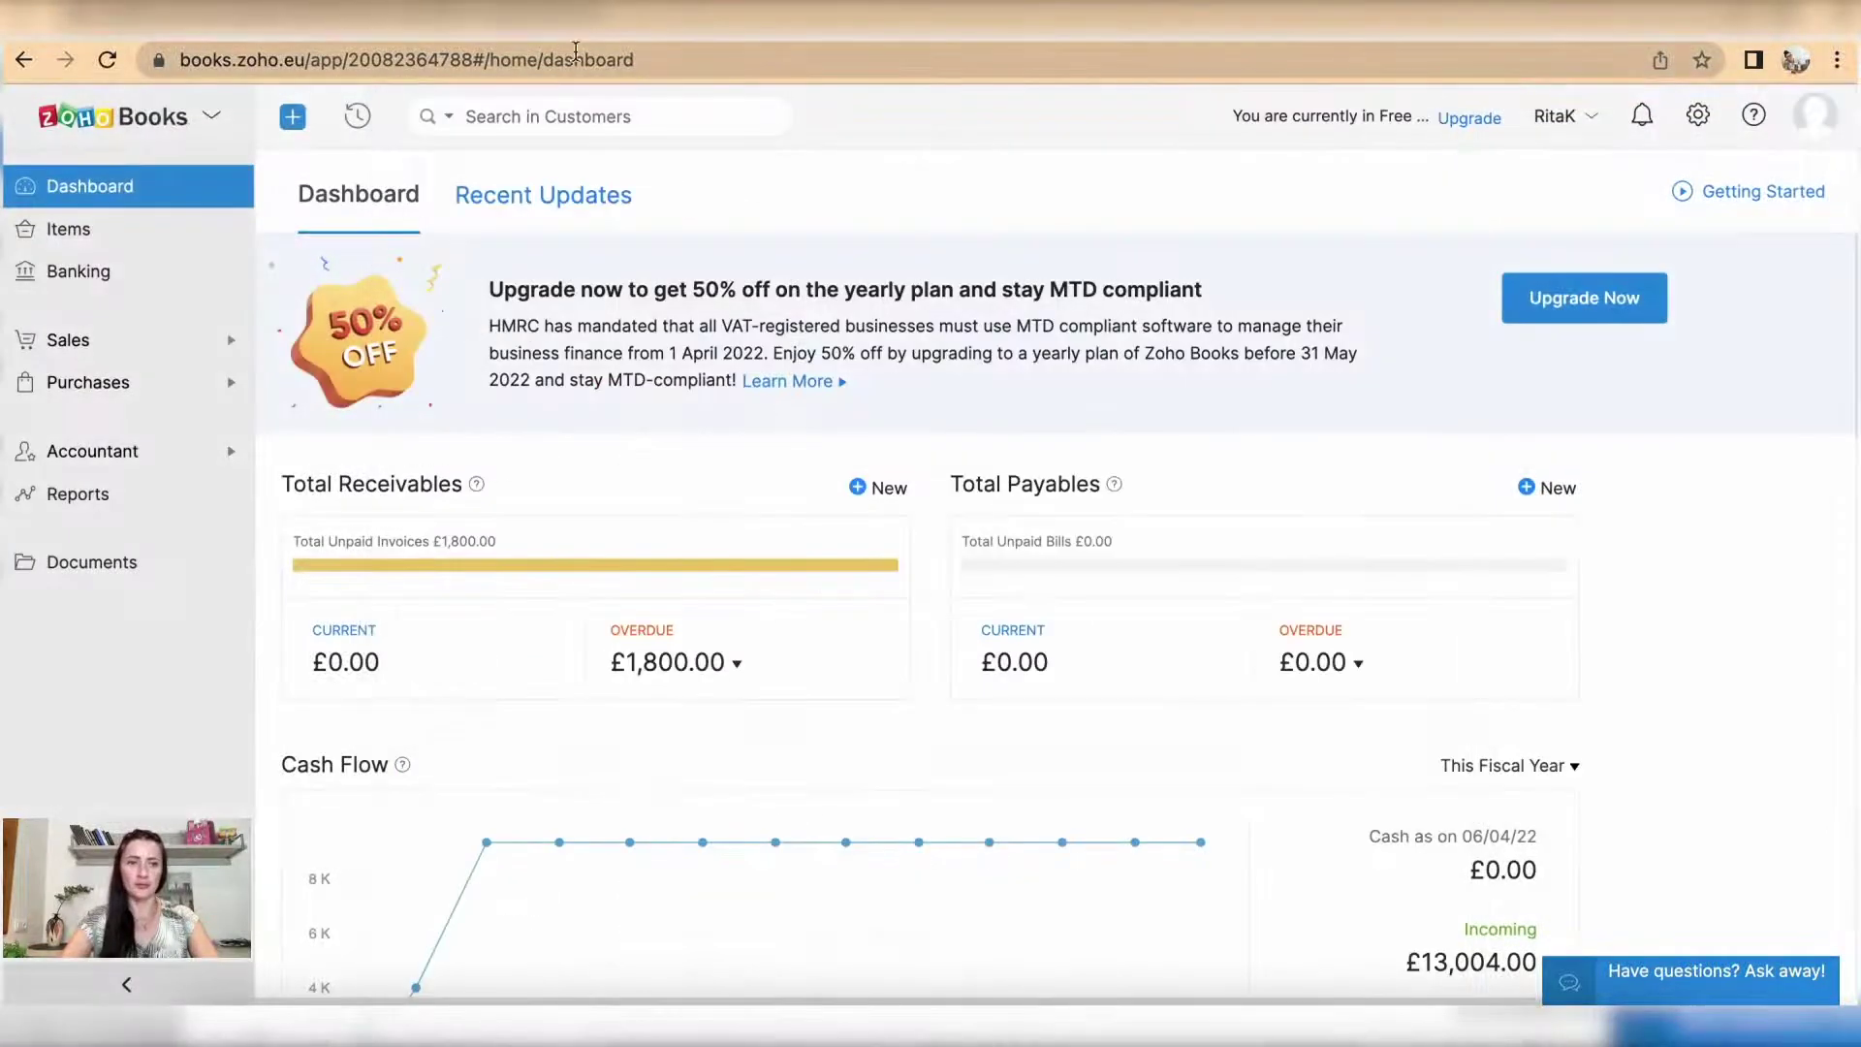
left_click(108, 344)
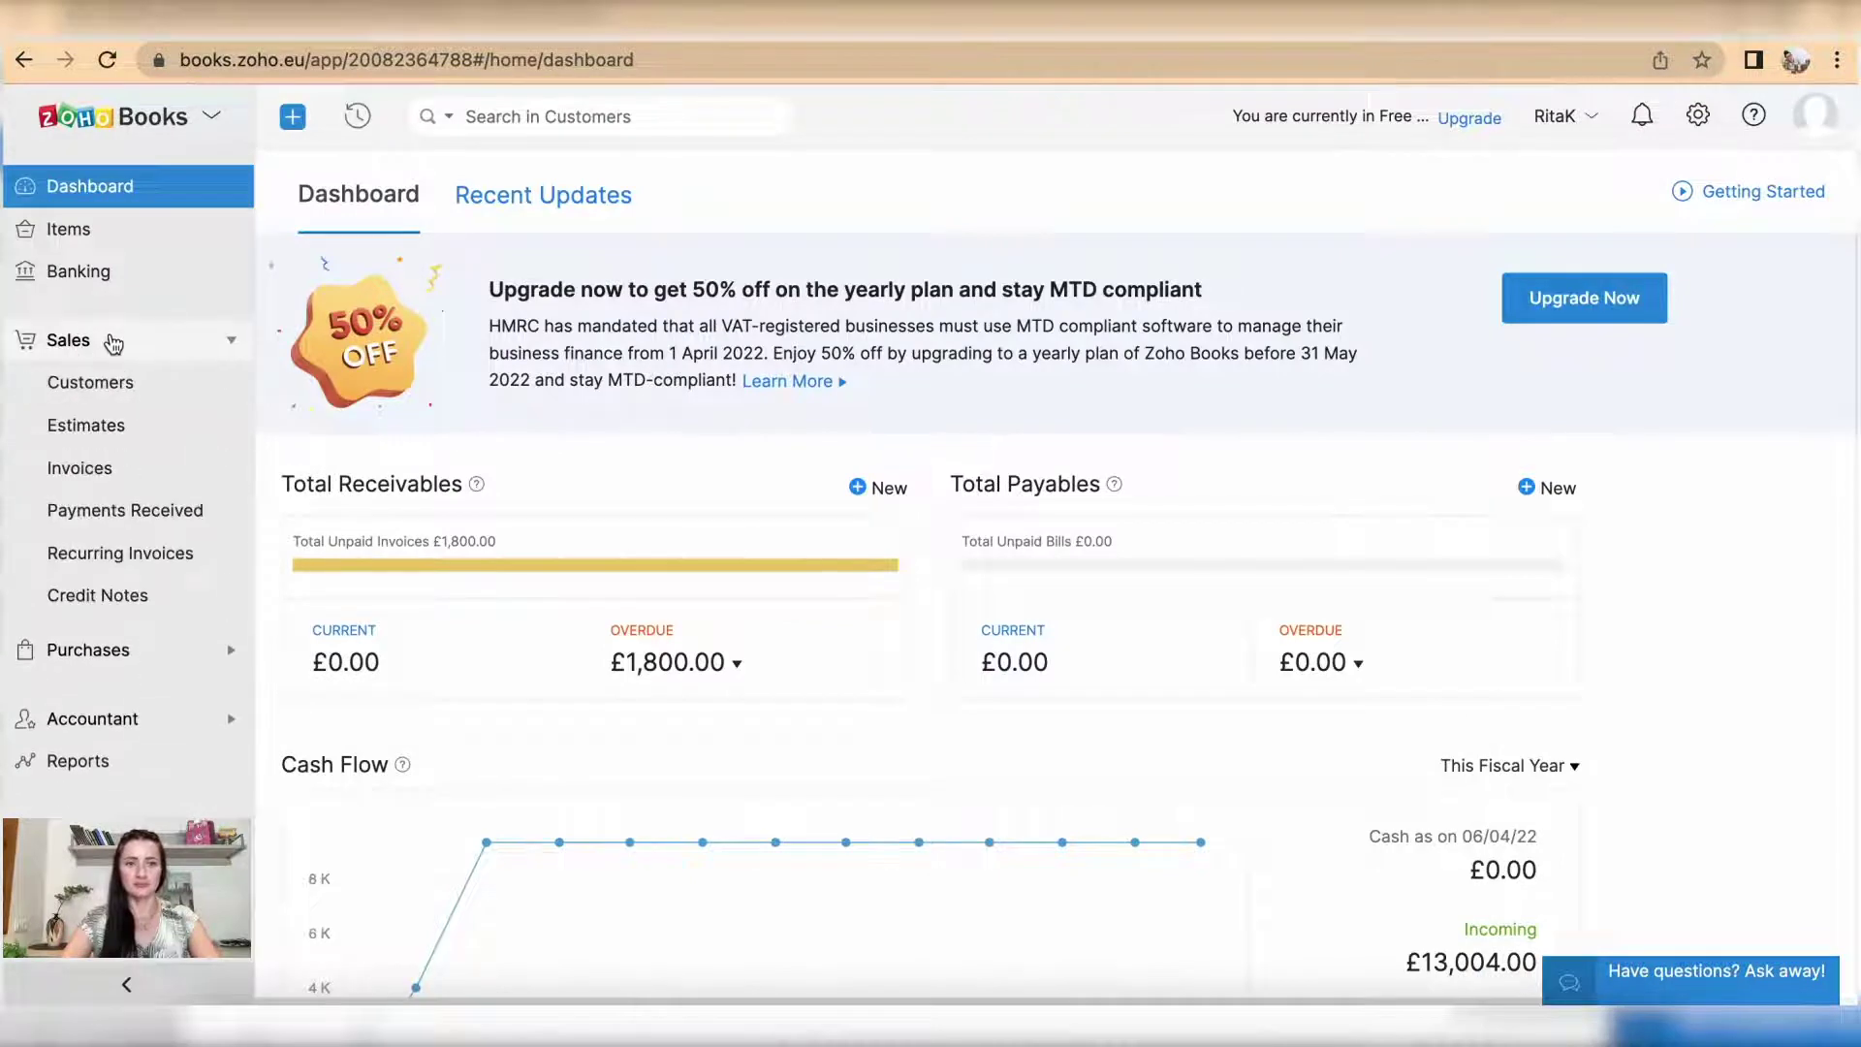
left_click(130, 385)
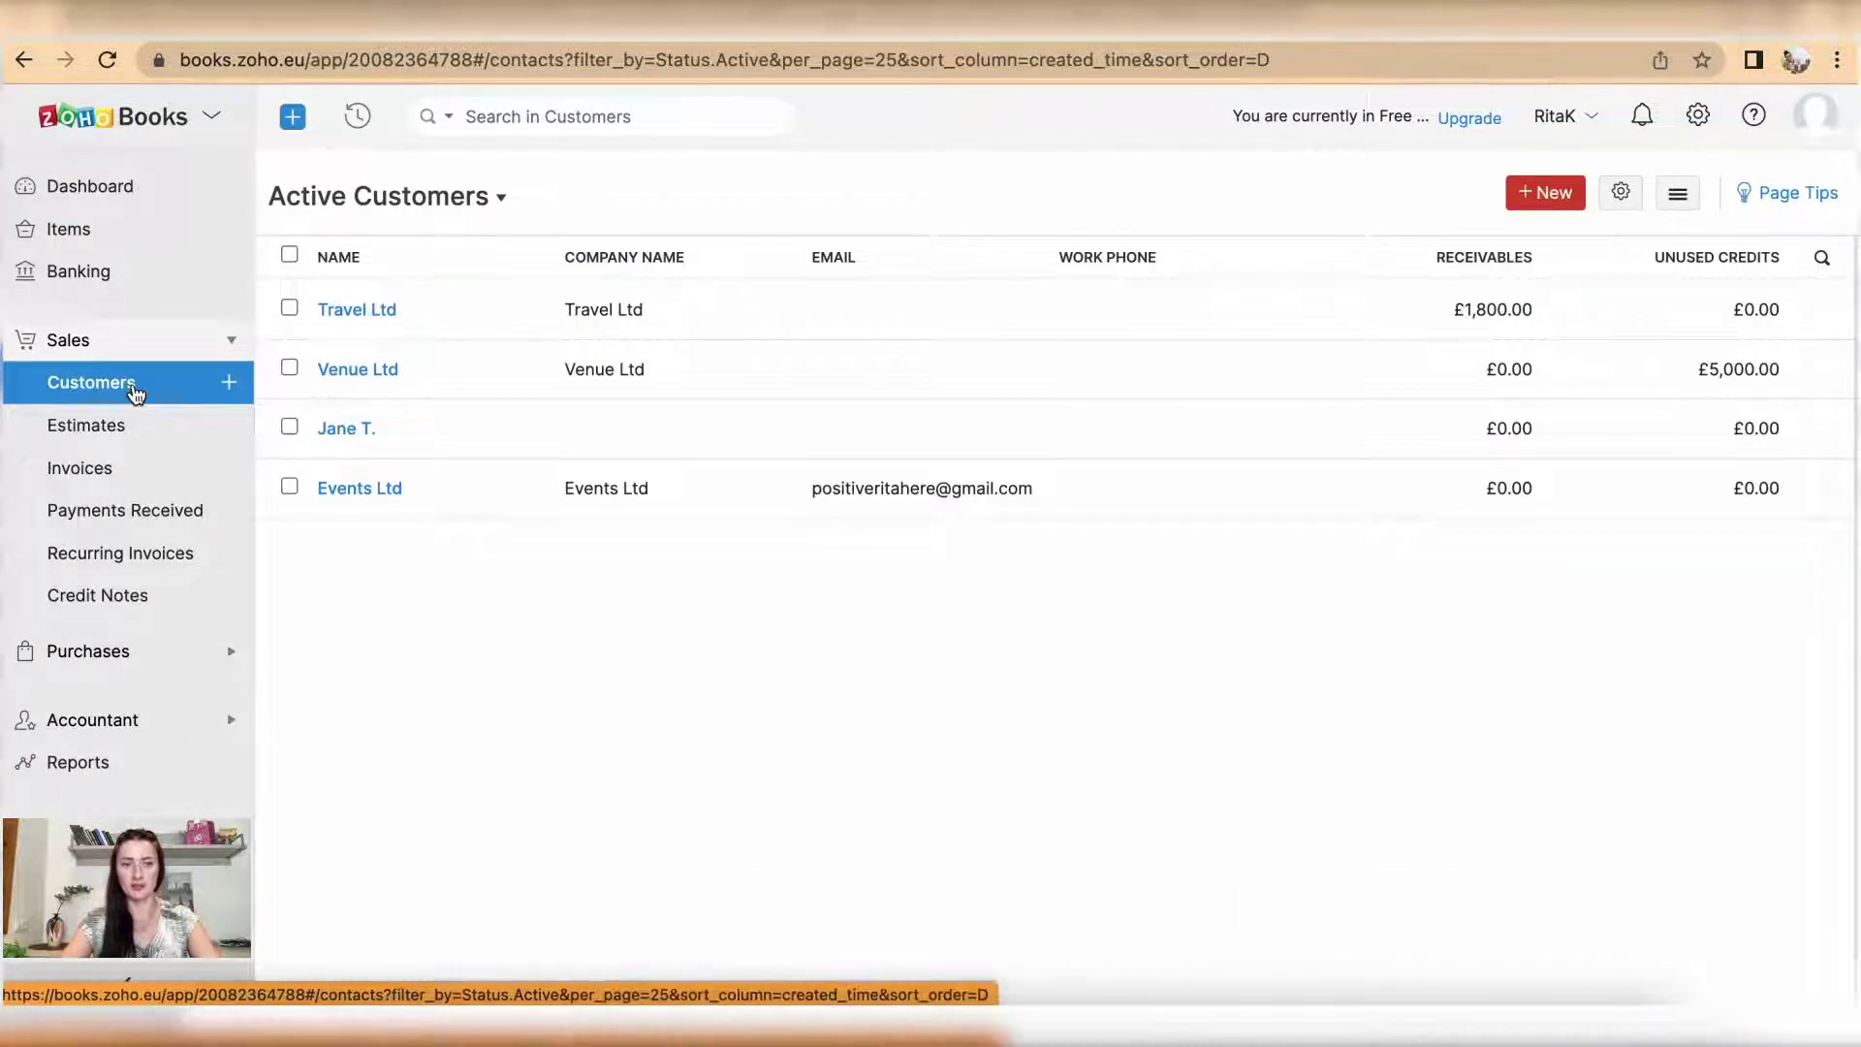
left_click(238, 386)
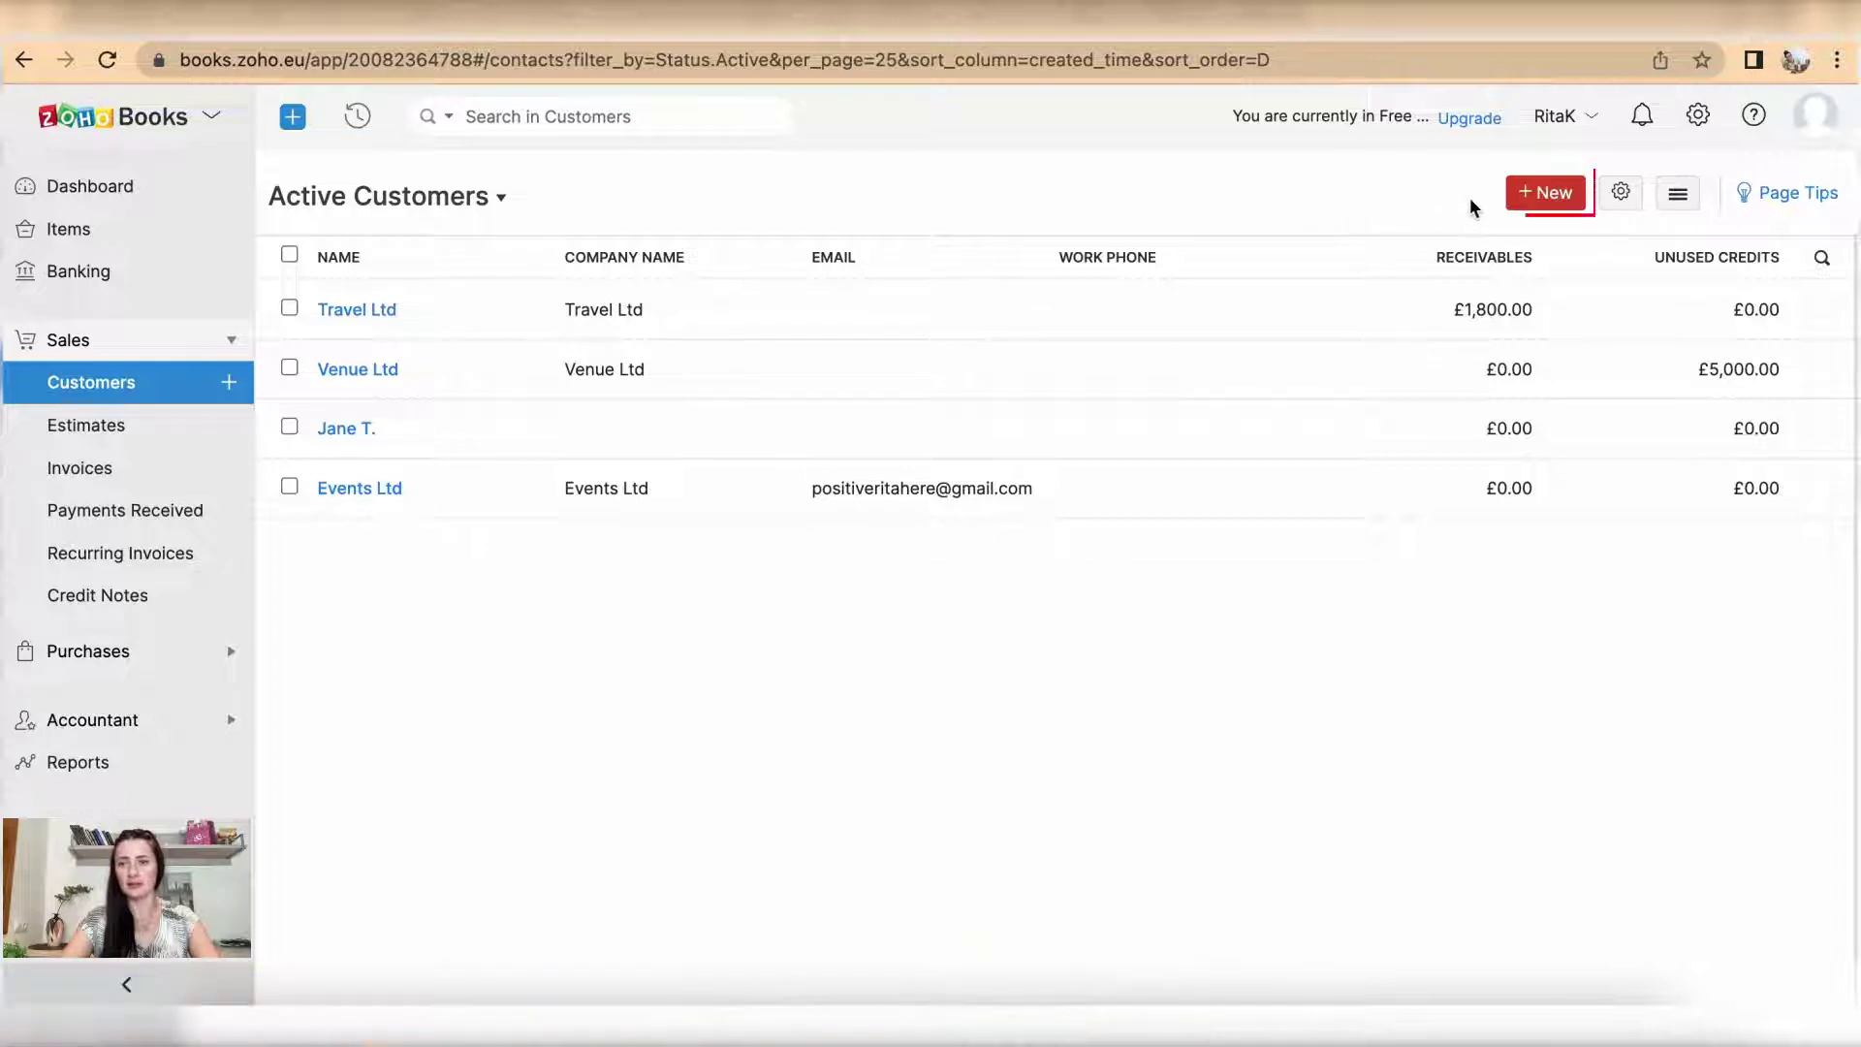
Step: Open a blank full-page New Customer form and scroll through its fields
left_click(1548, 196)
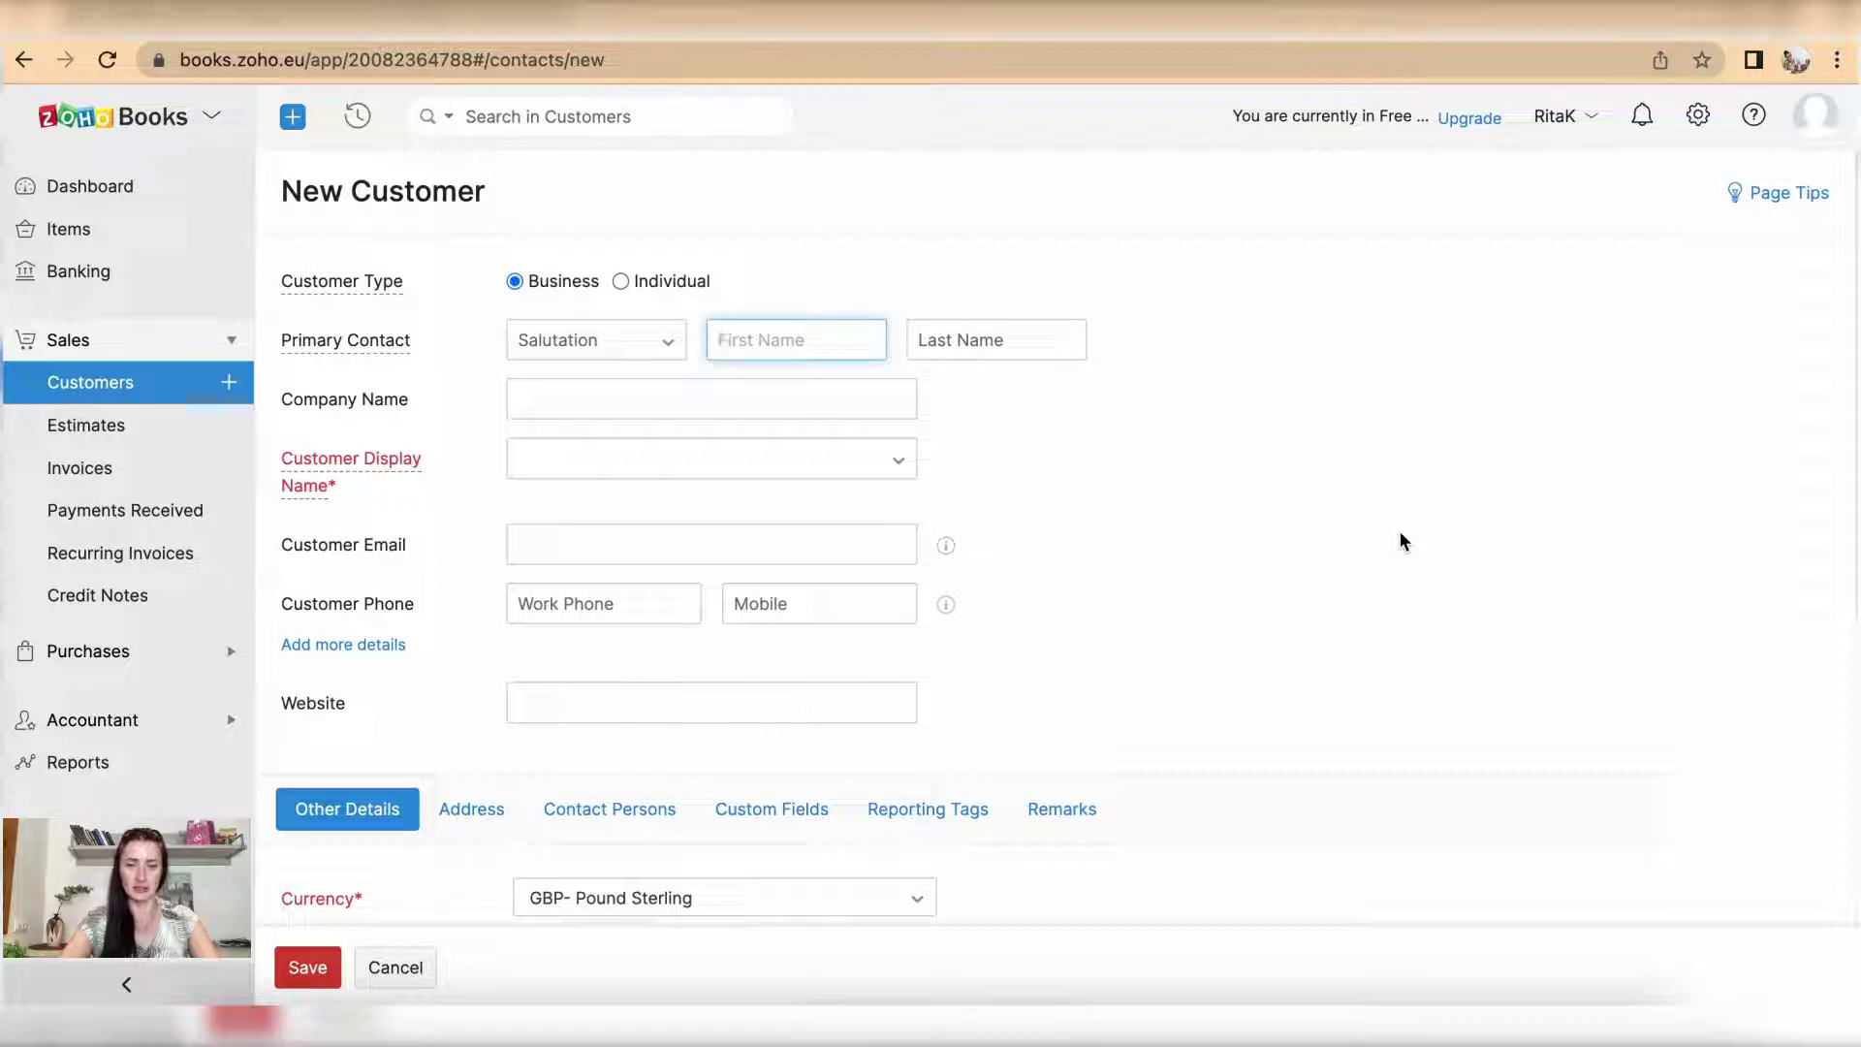
scroll(1399, 538, "down", 5)
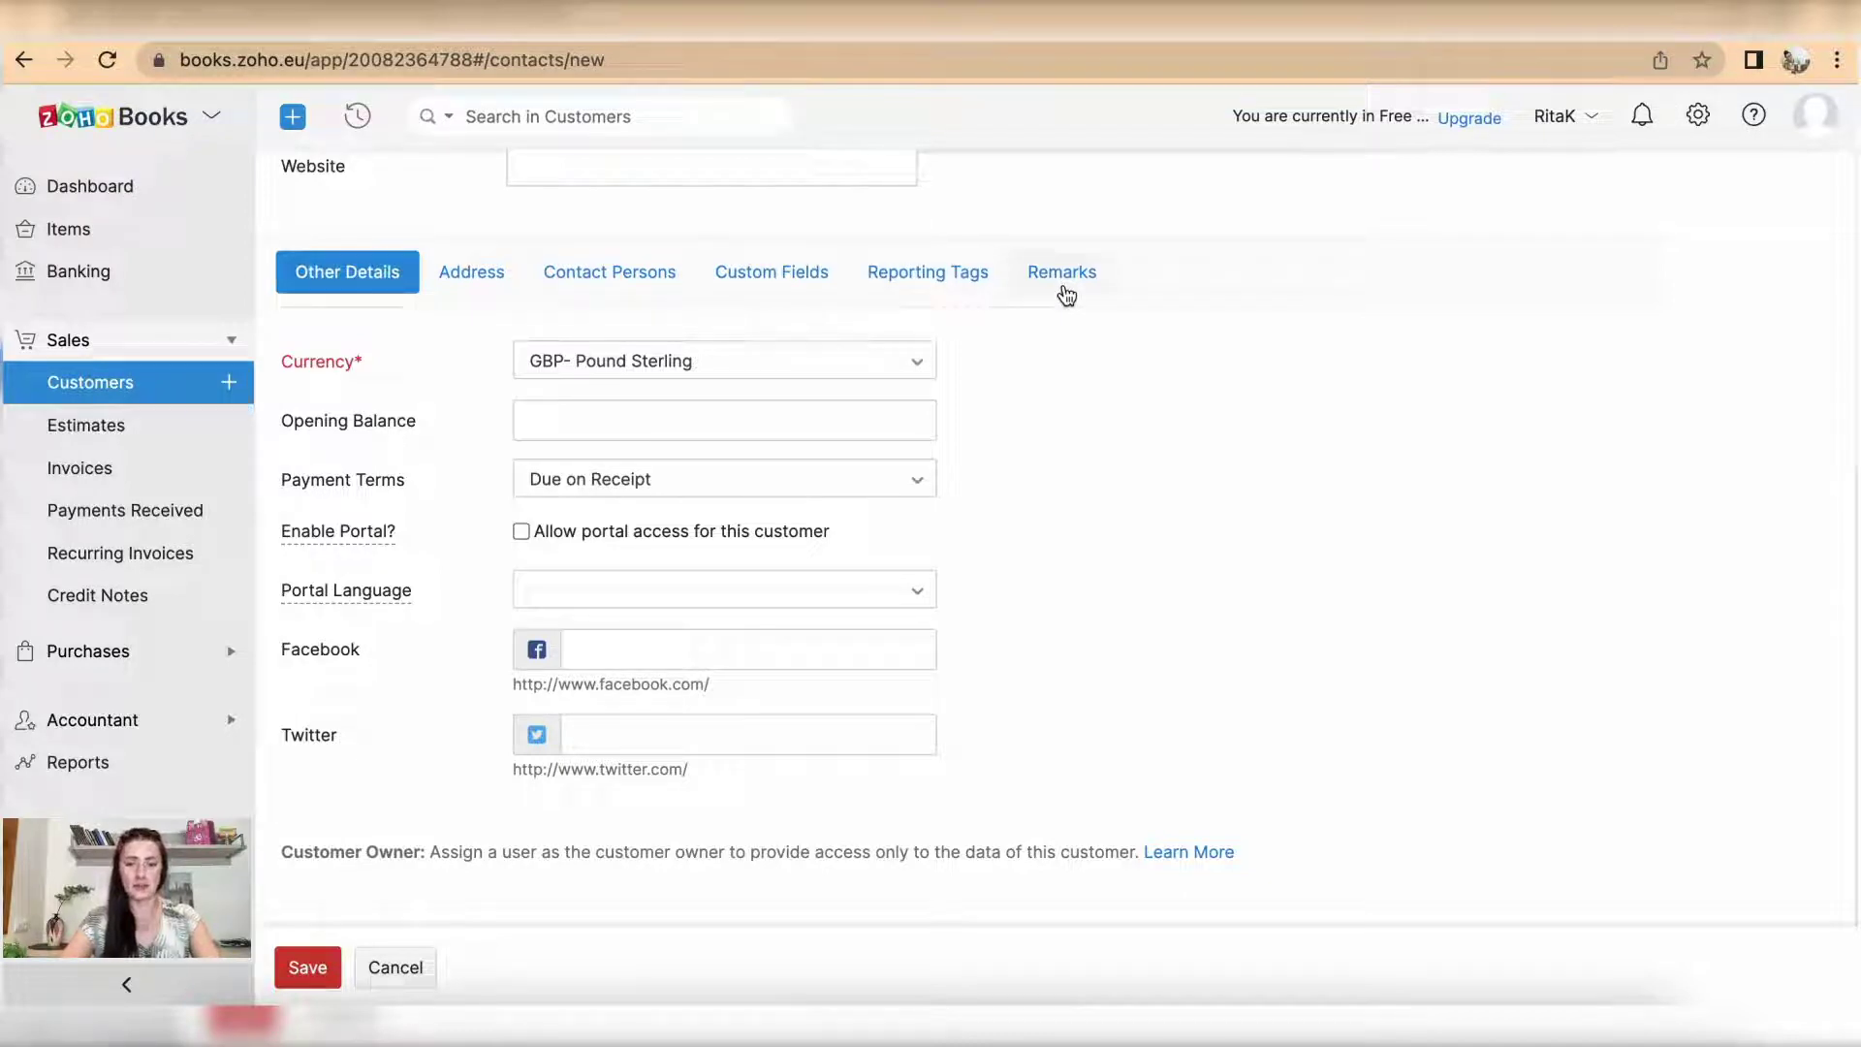
scroll(1066, 294, "up", 5)
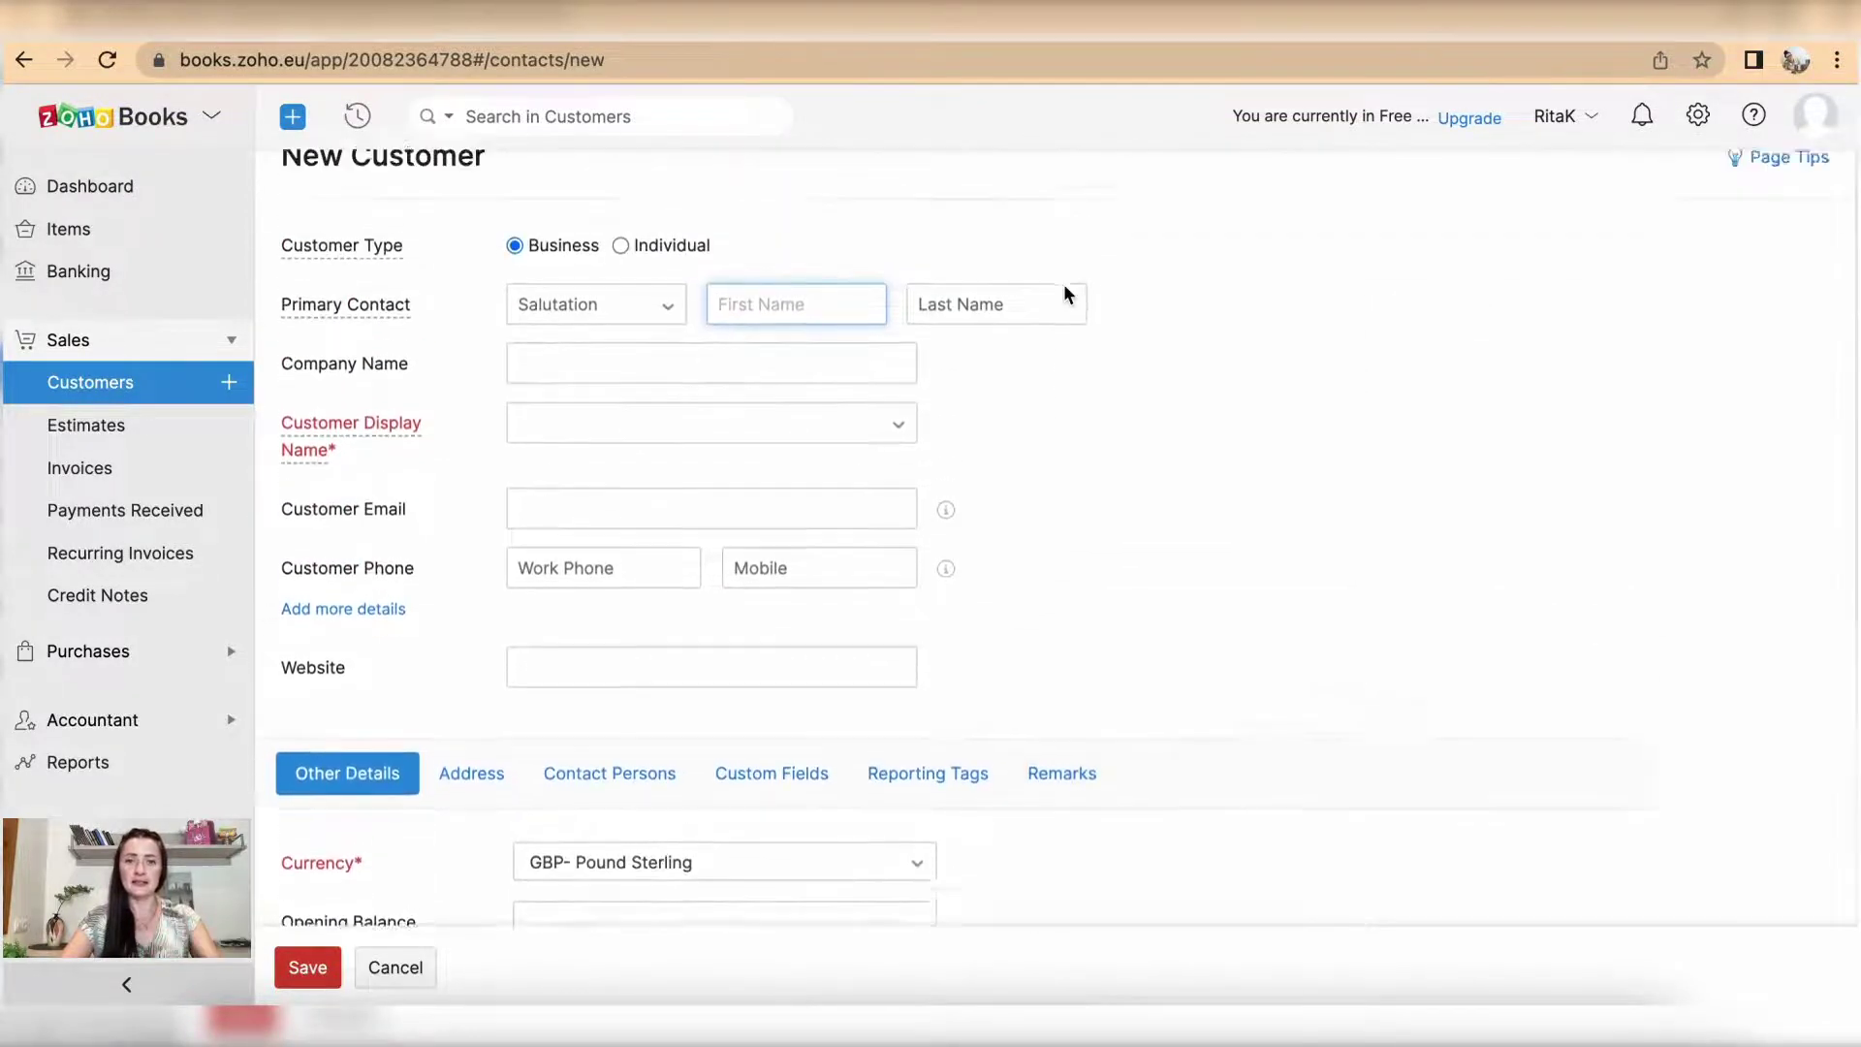
scroll(1064, 288, "up", 1)
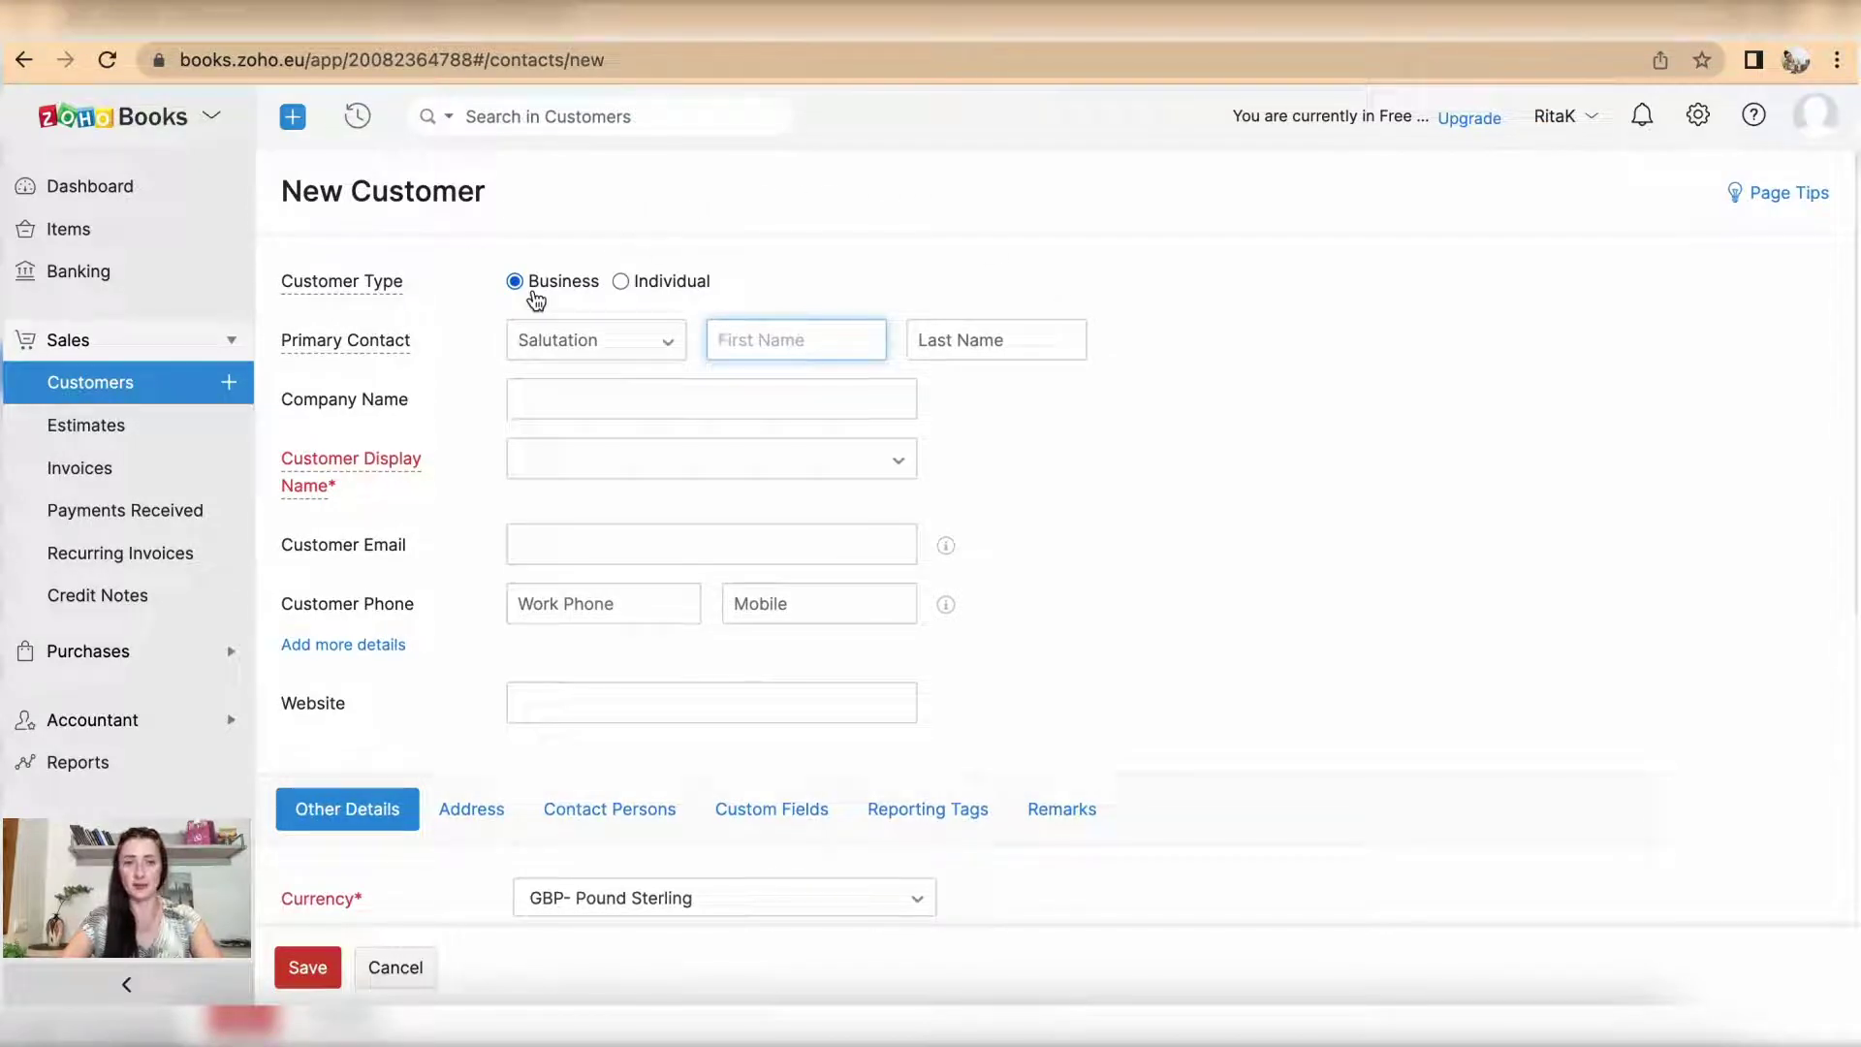
Step: Enter the contact's first and last name, company and display name Happy Ltd, and e-mail address
left_click(620, 282)
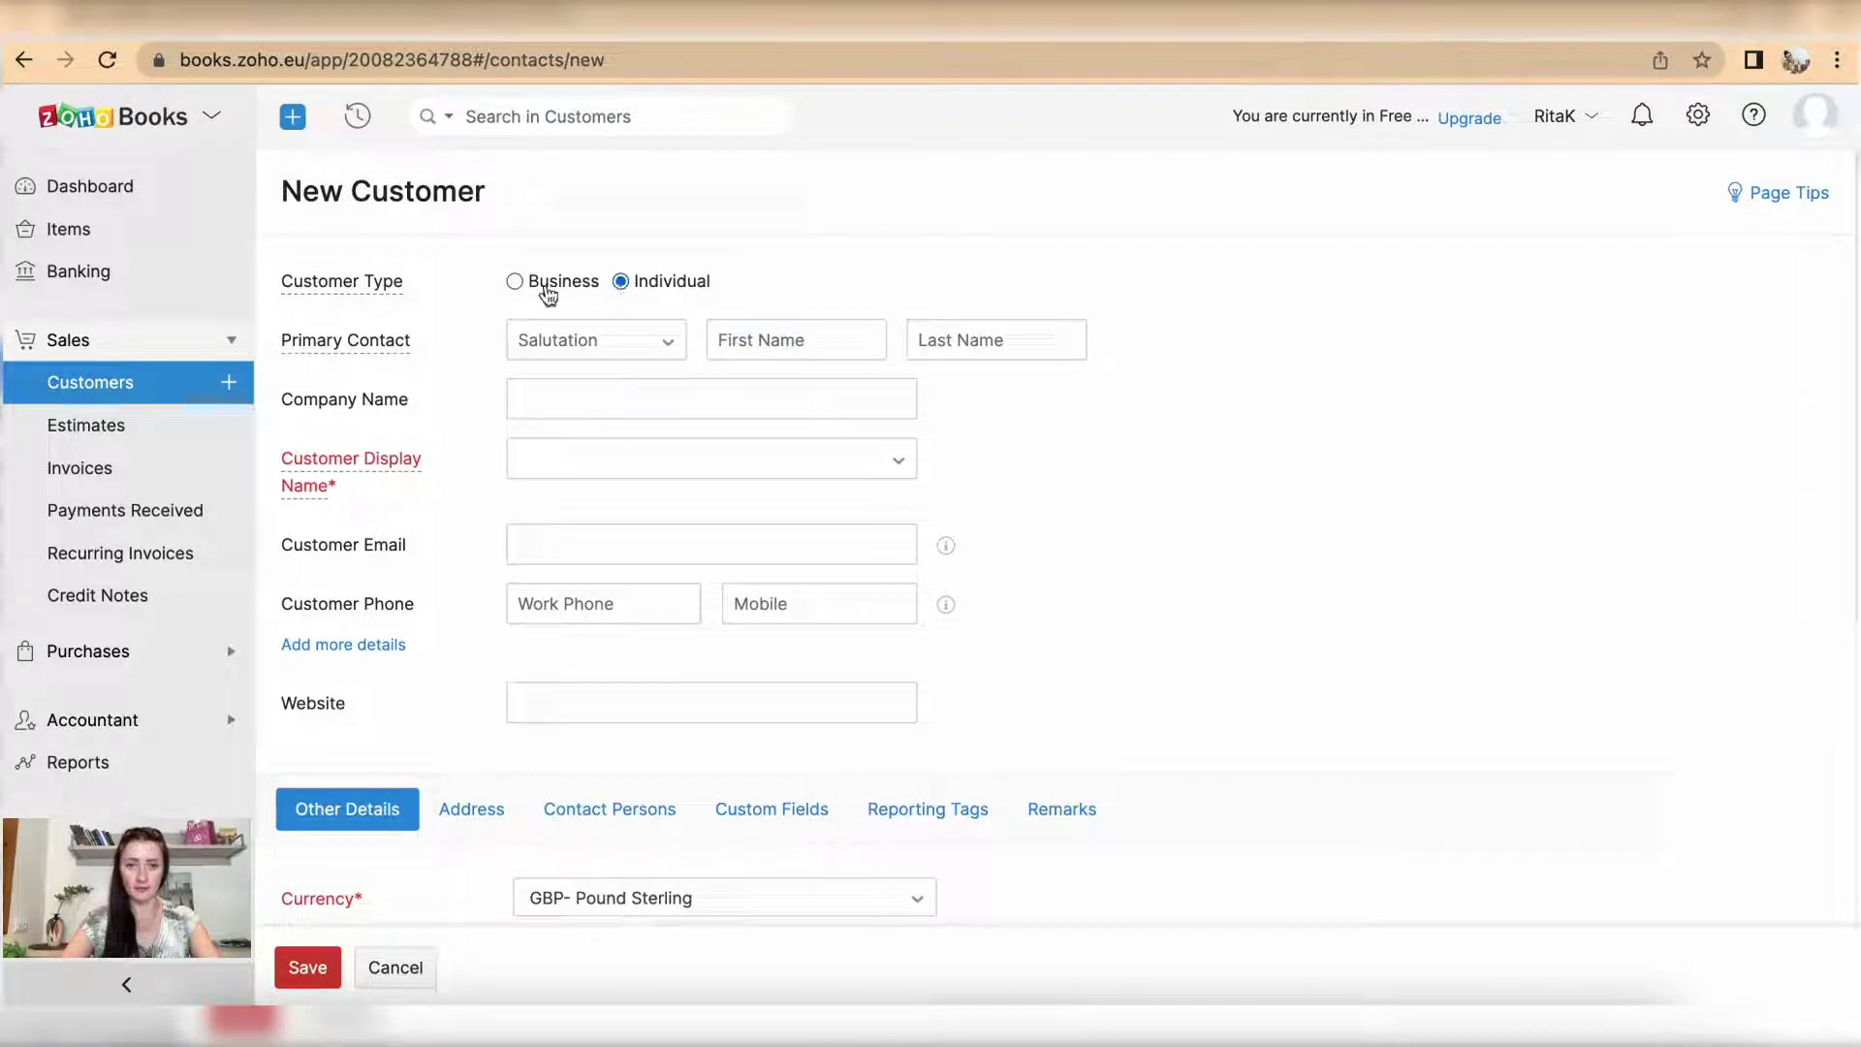
left_click(727, 357)
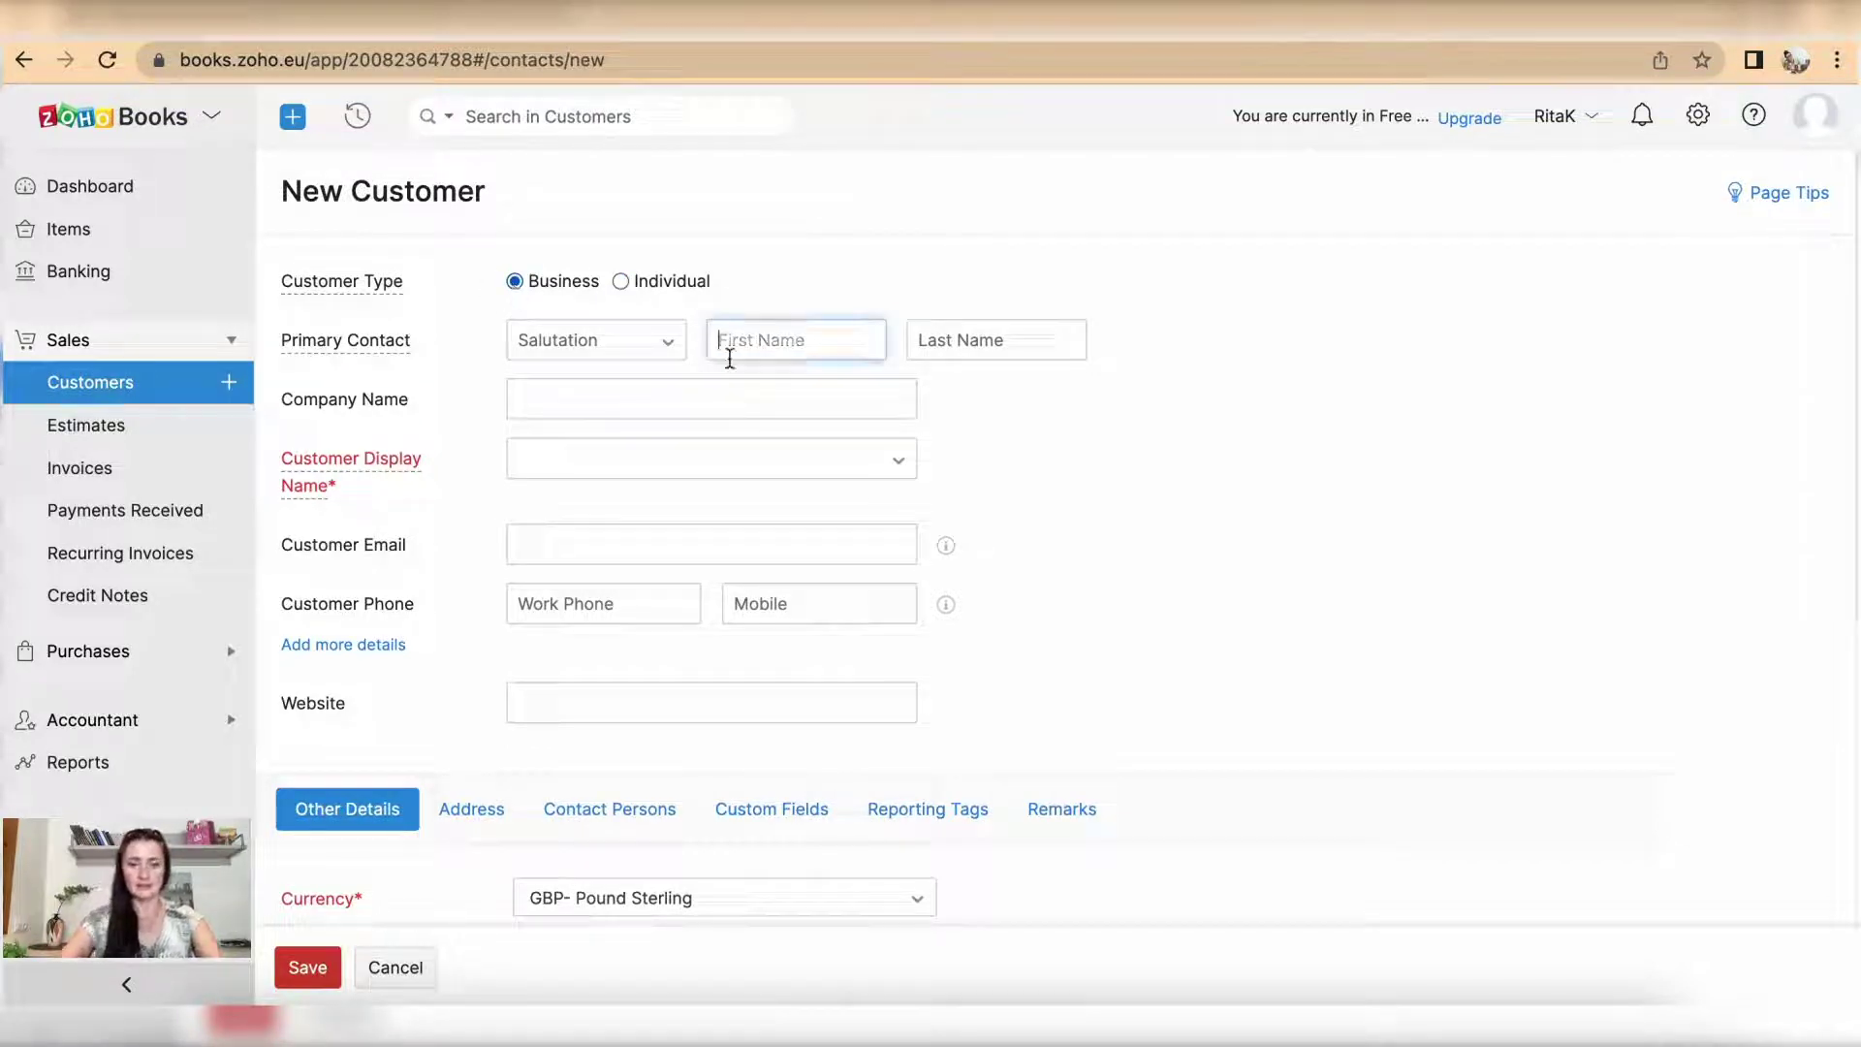
type("Rita")
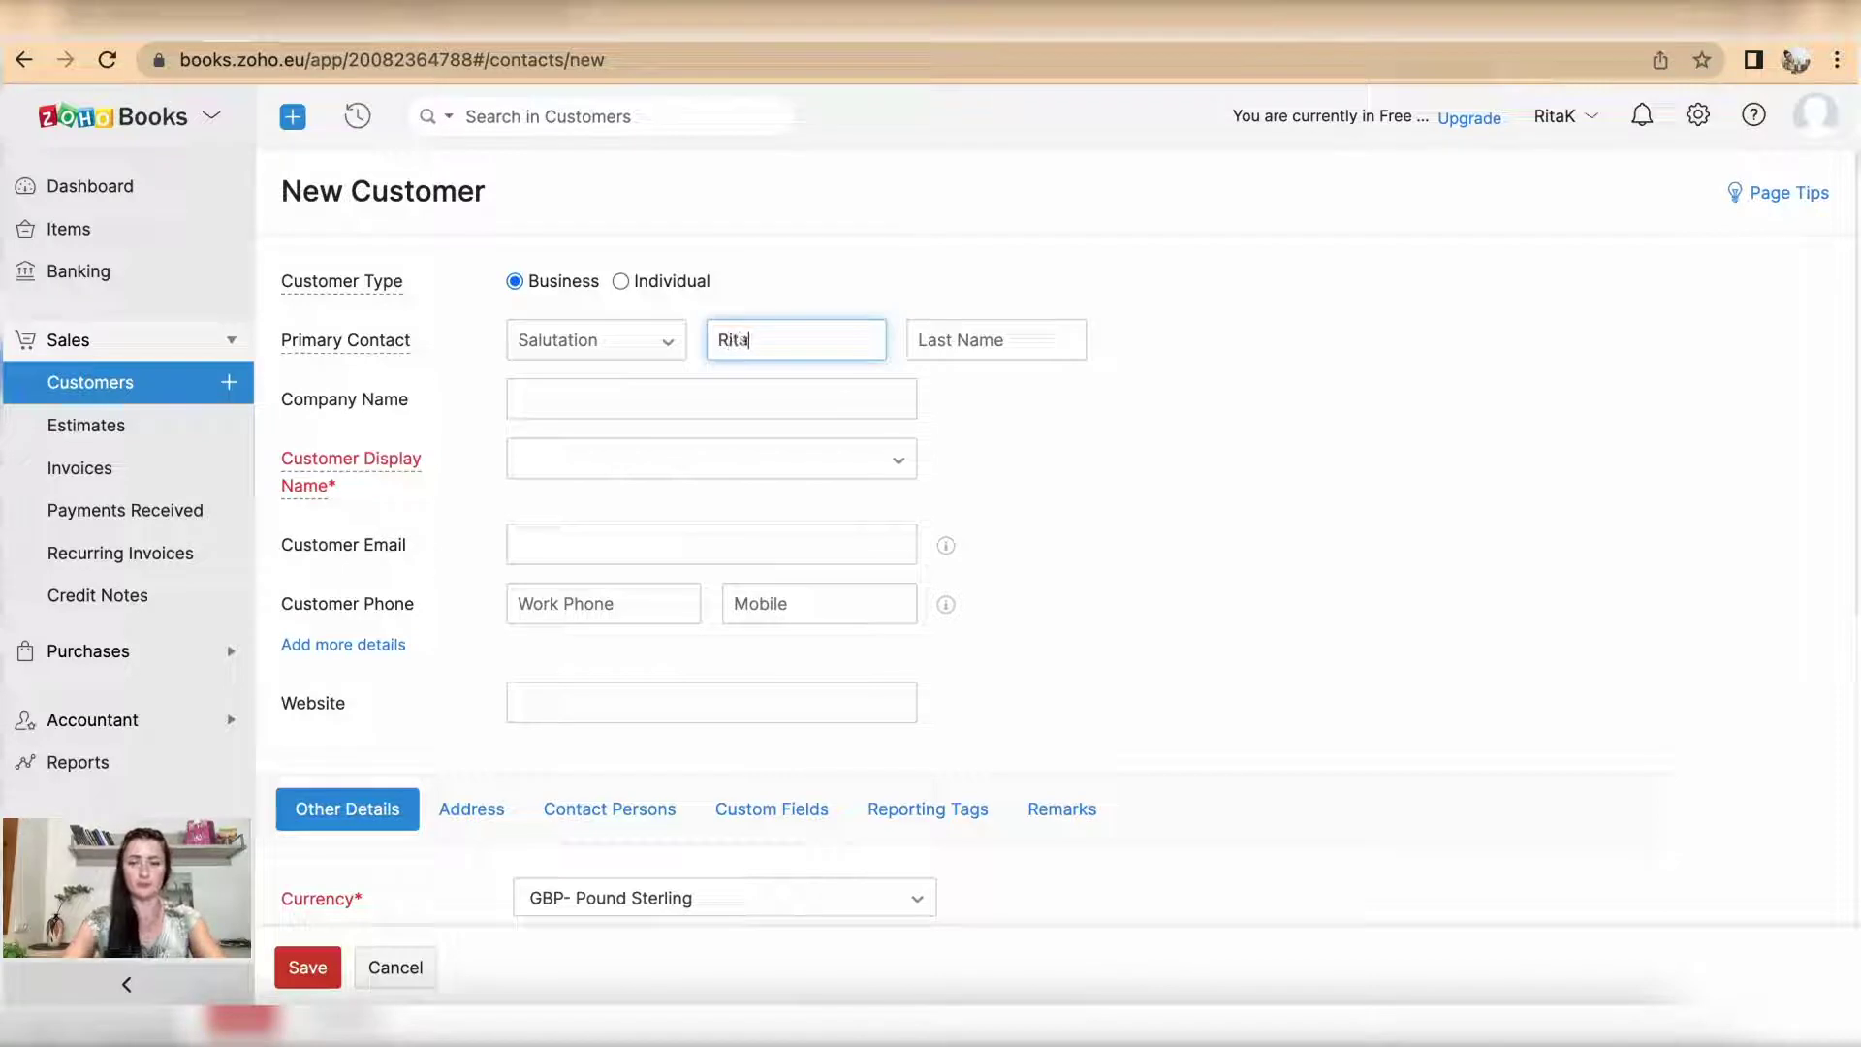
left_click(968, 346)
type("H.")
left_click(631, 399)
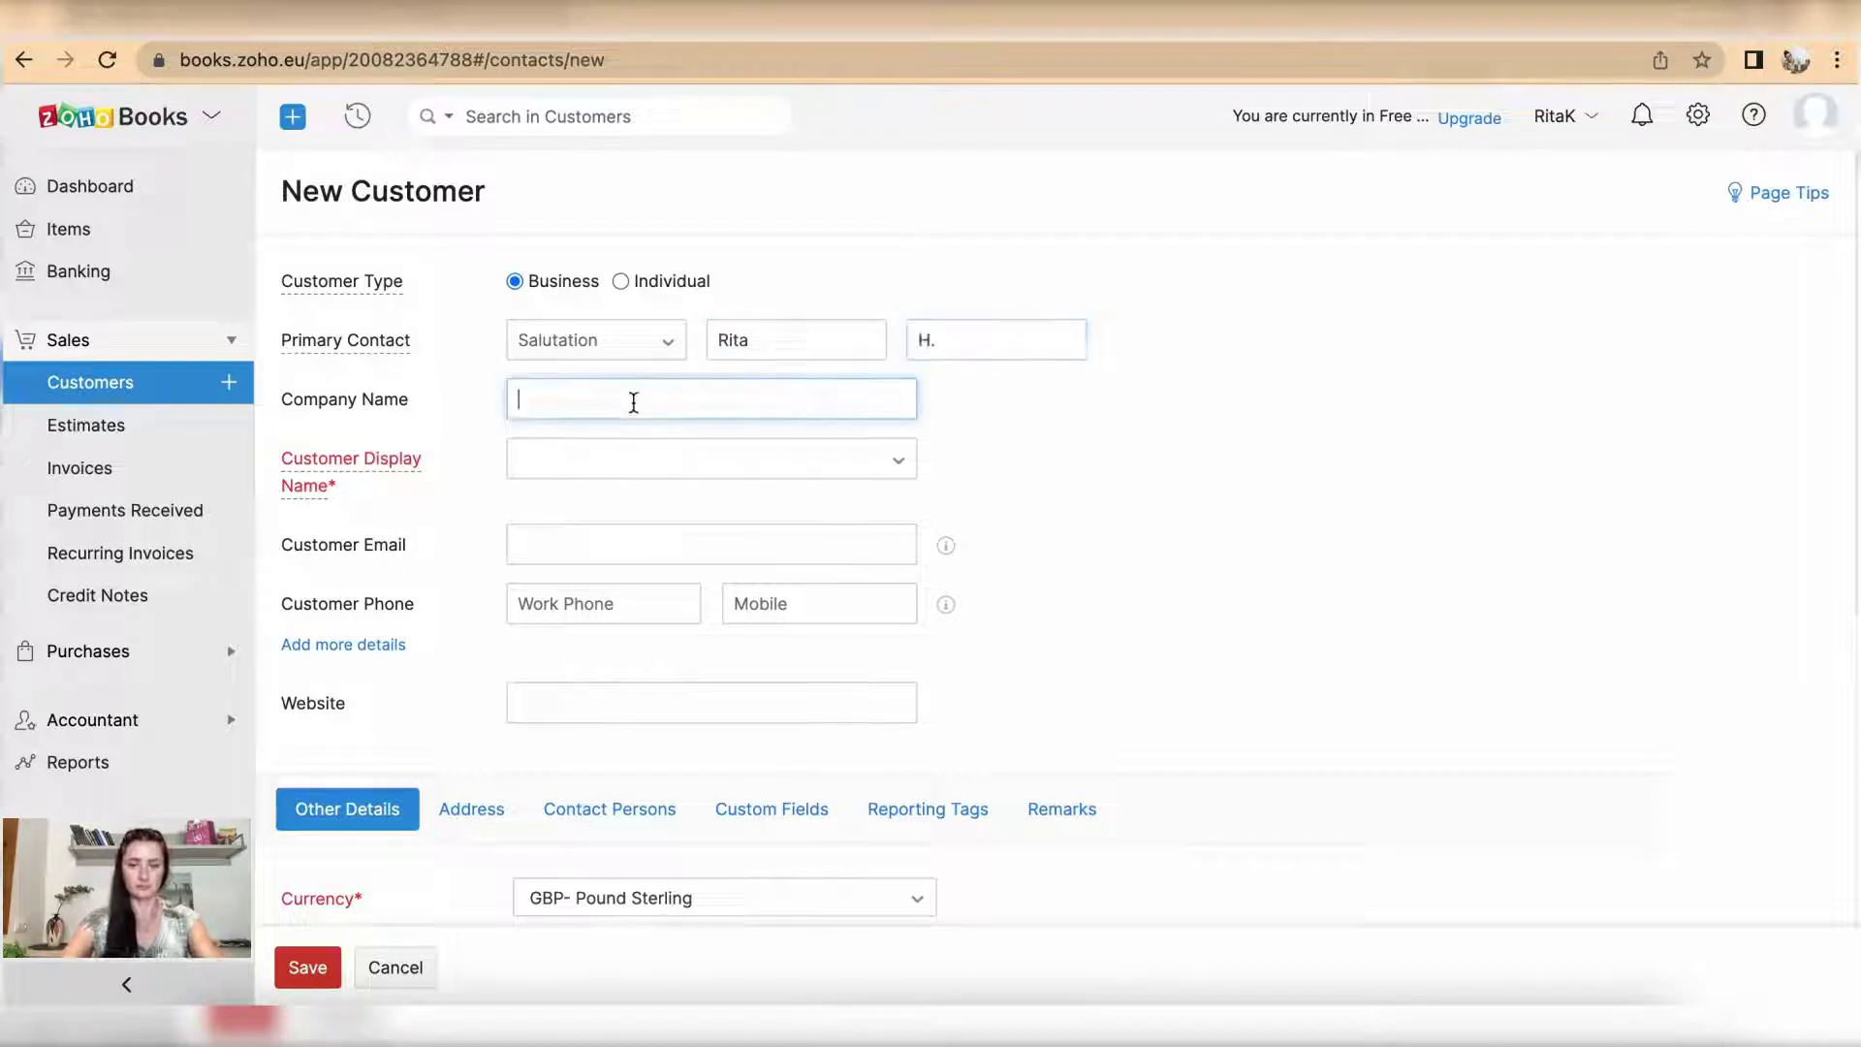
type("Happy Ltd")
left_click(685, 456)
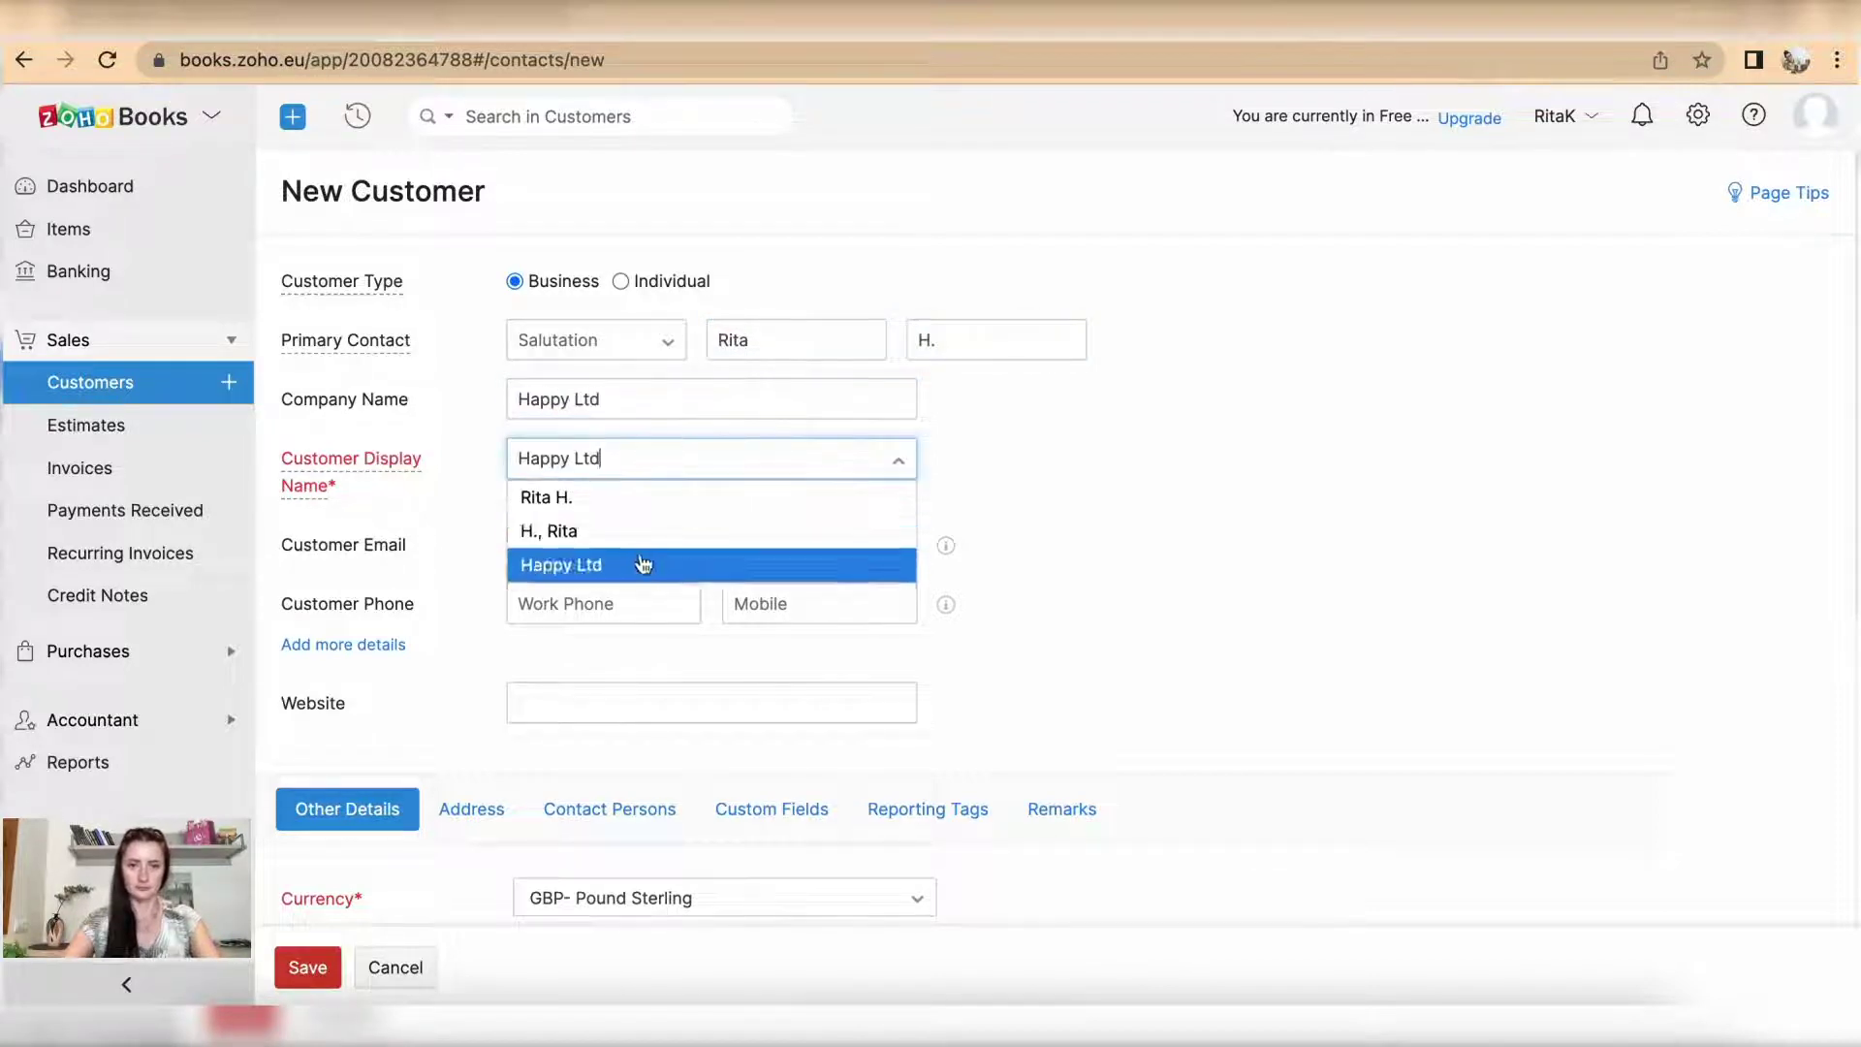
left_click(639, 560)
left_click(630, 551)
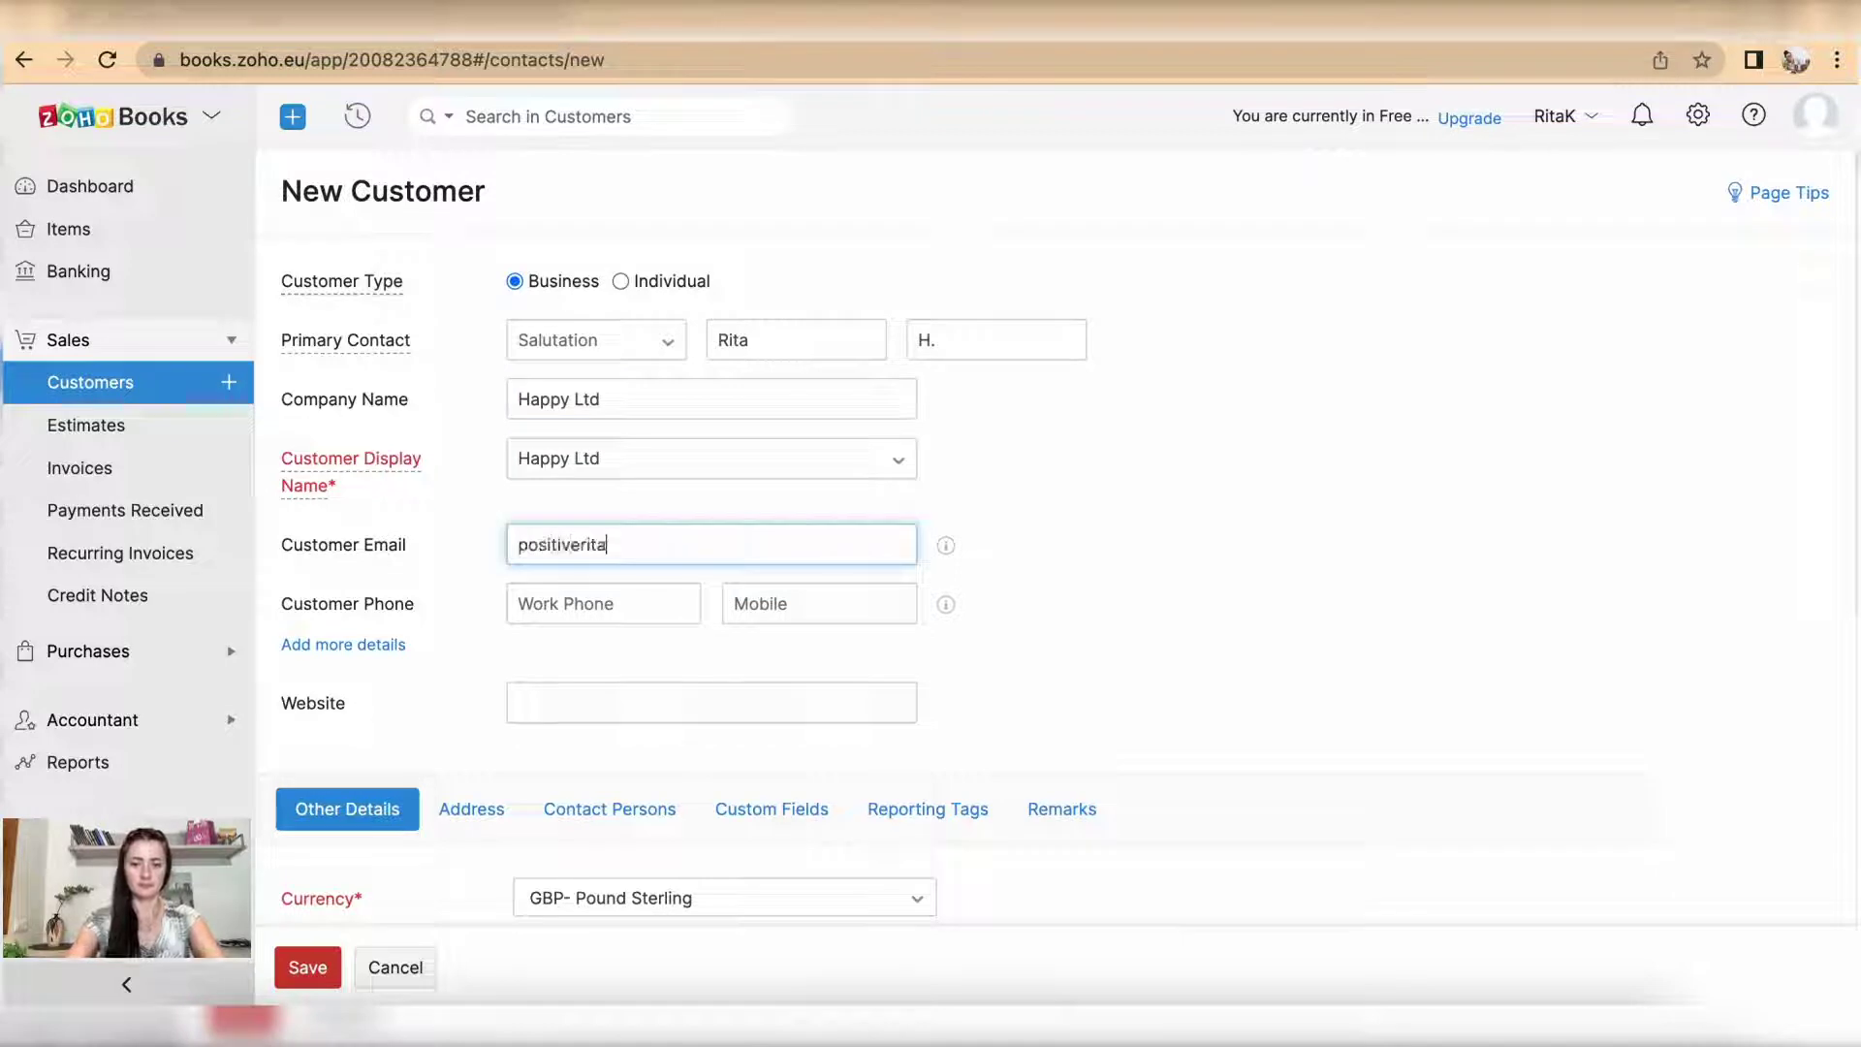
Step: Keep GBP currency, set payment terms to Net 30 and portal language to English
scroll(894, 646, "down", 3)
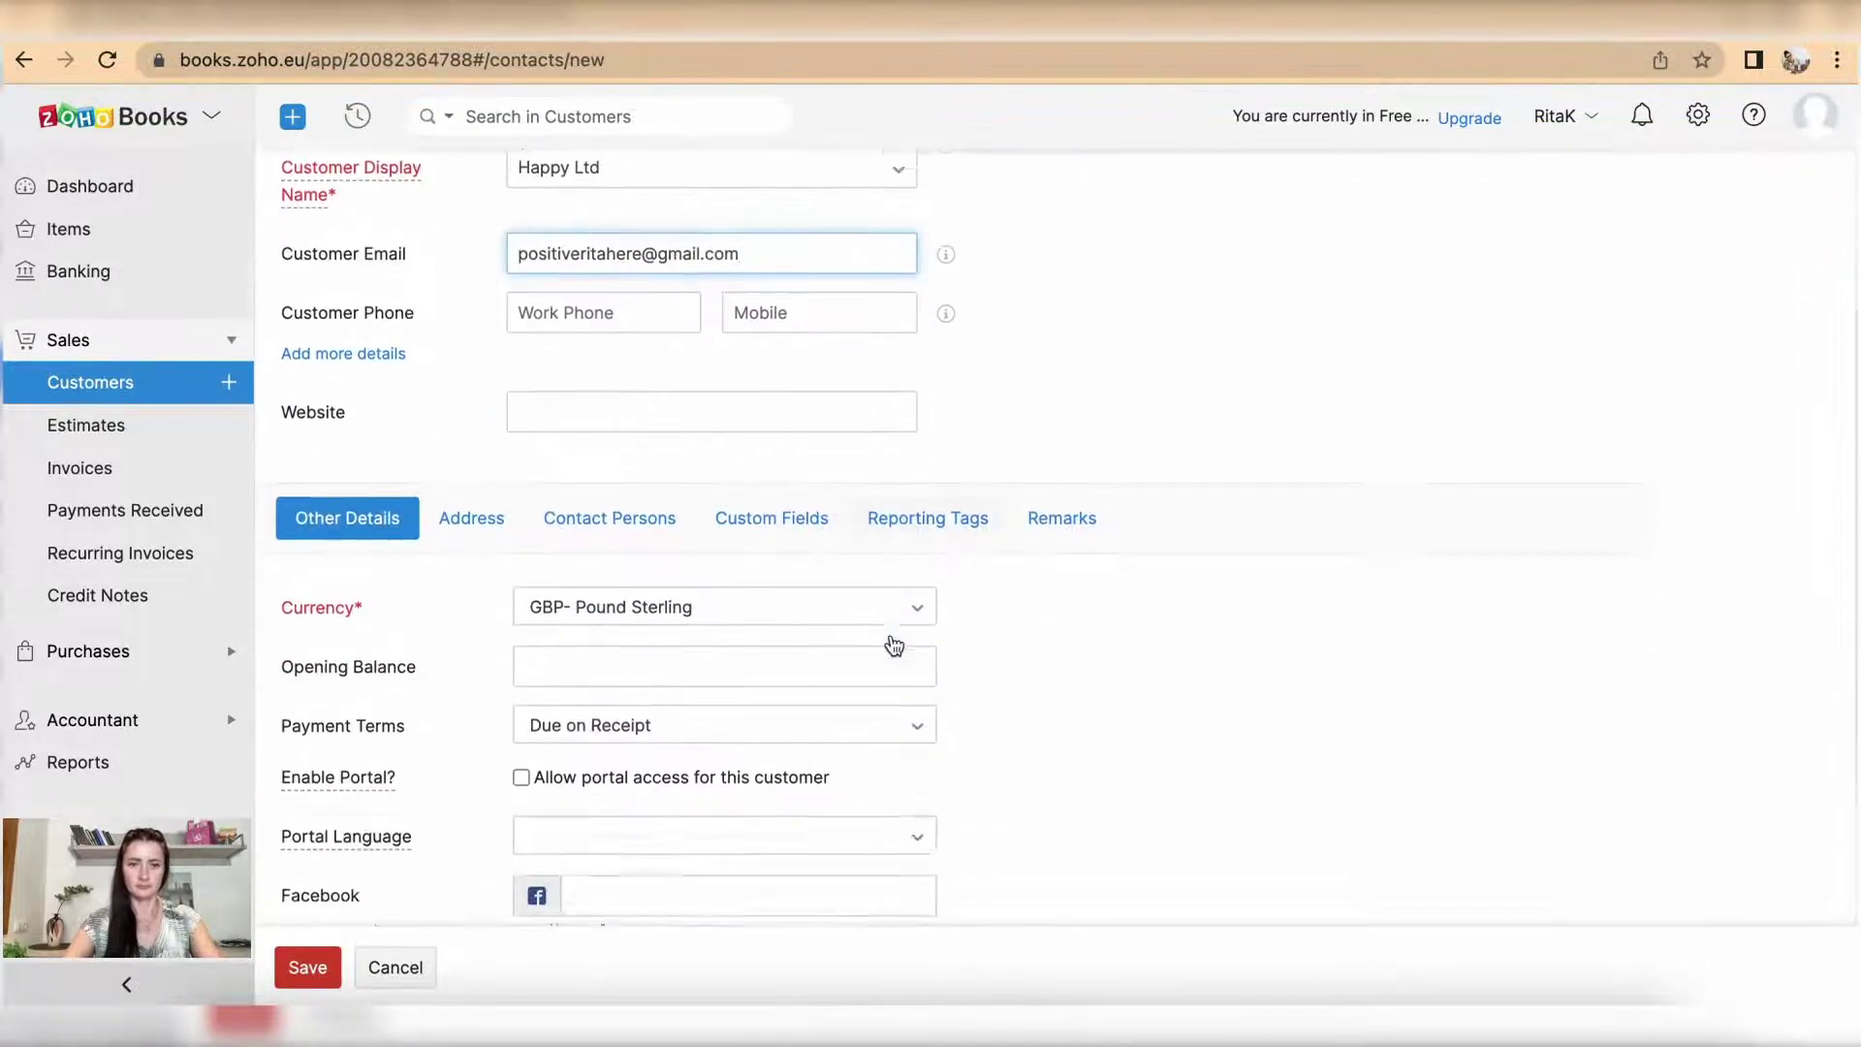
scroll(893, 647, "down", 3)
left_click(757, 366)
left_click(686, 503)
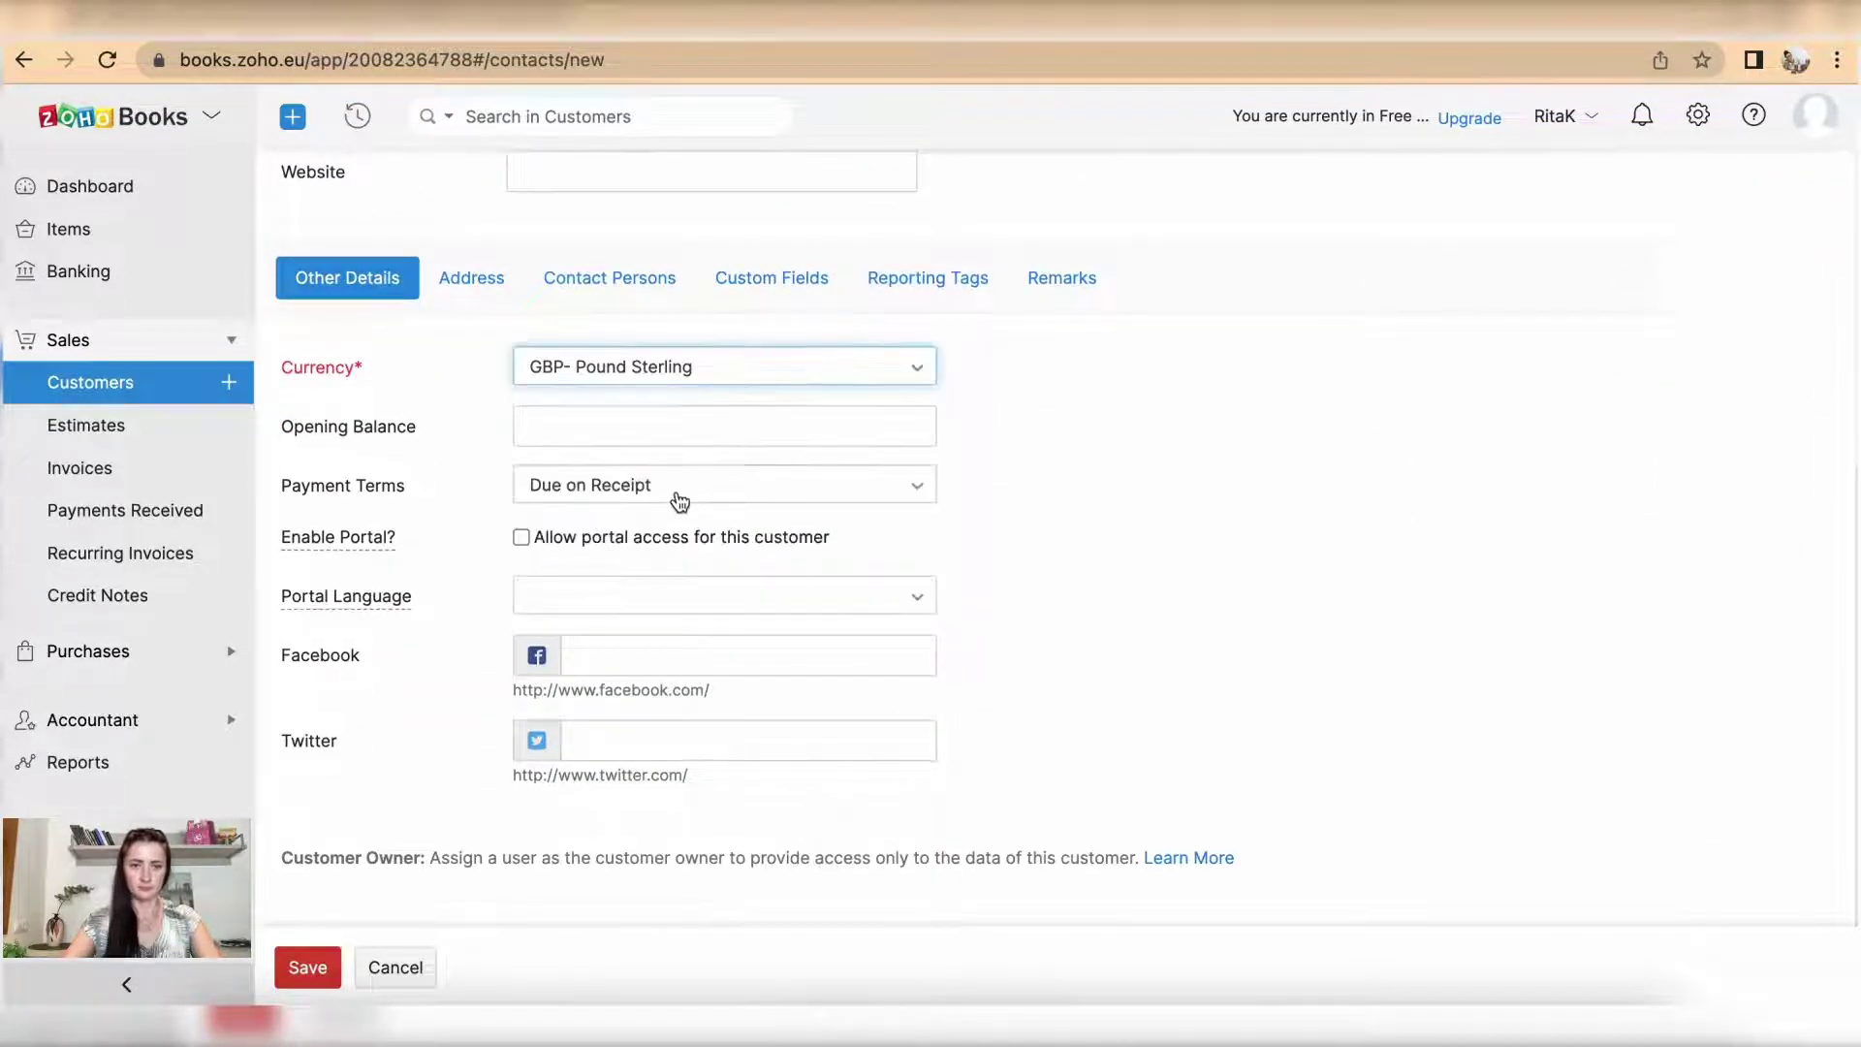
left_click(679, 500)
left_click(642, 621)
left_click(588, 610)
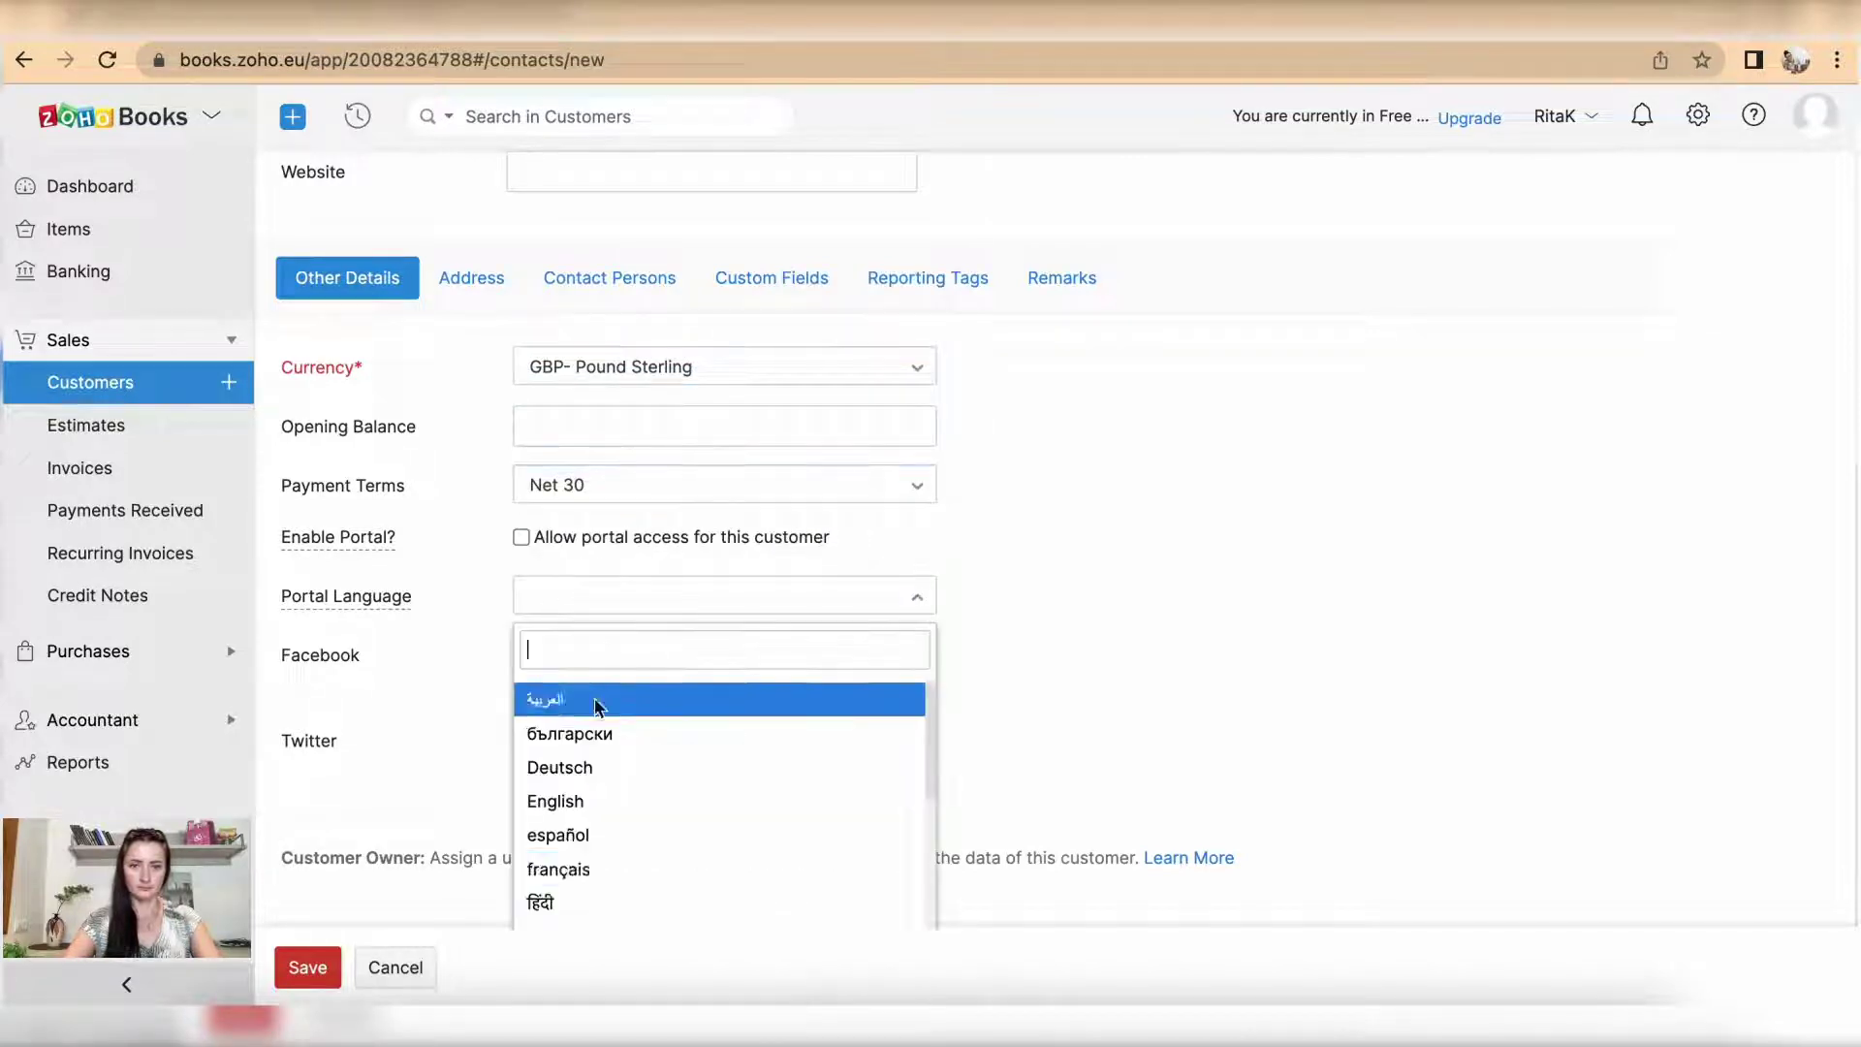
scroll(601, 776, "down", 1)
left_click(603, 761)
scroll(640, 432, "up", 3)
Step: On the Address tab, enter the billing attention name and set country to United Kingdom
left_click(471, 562)
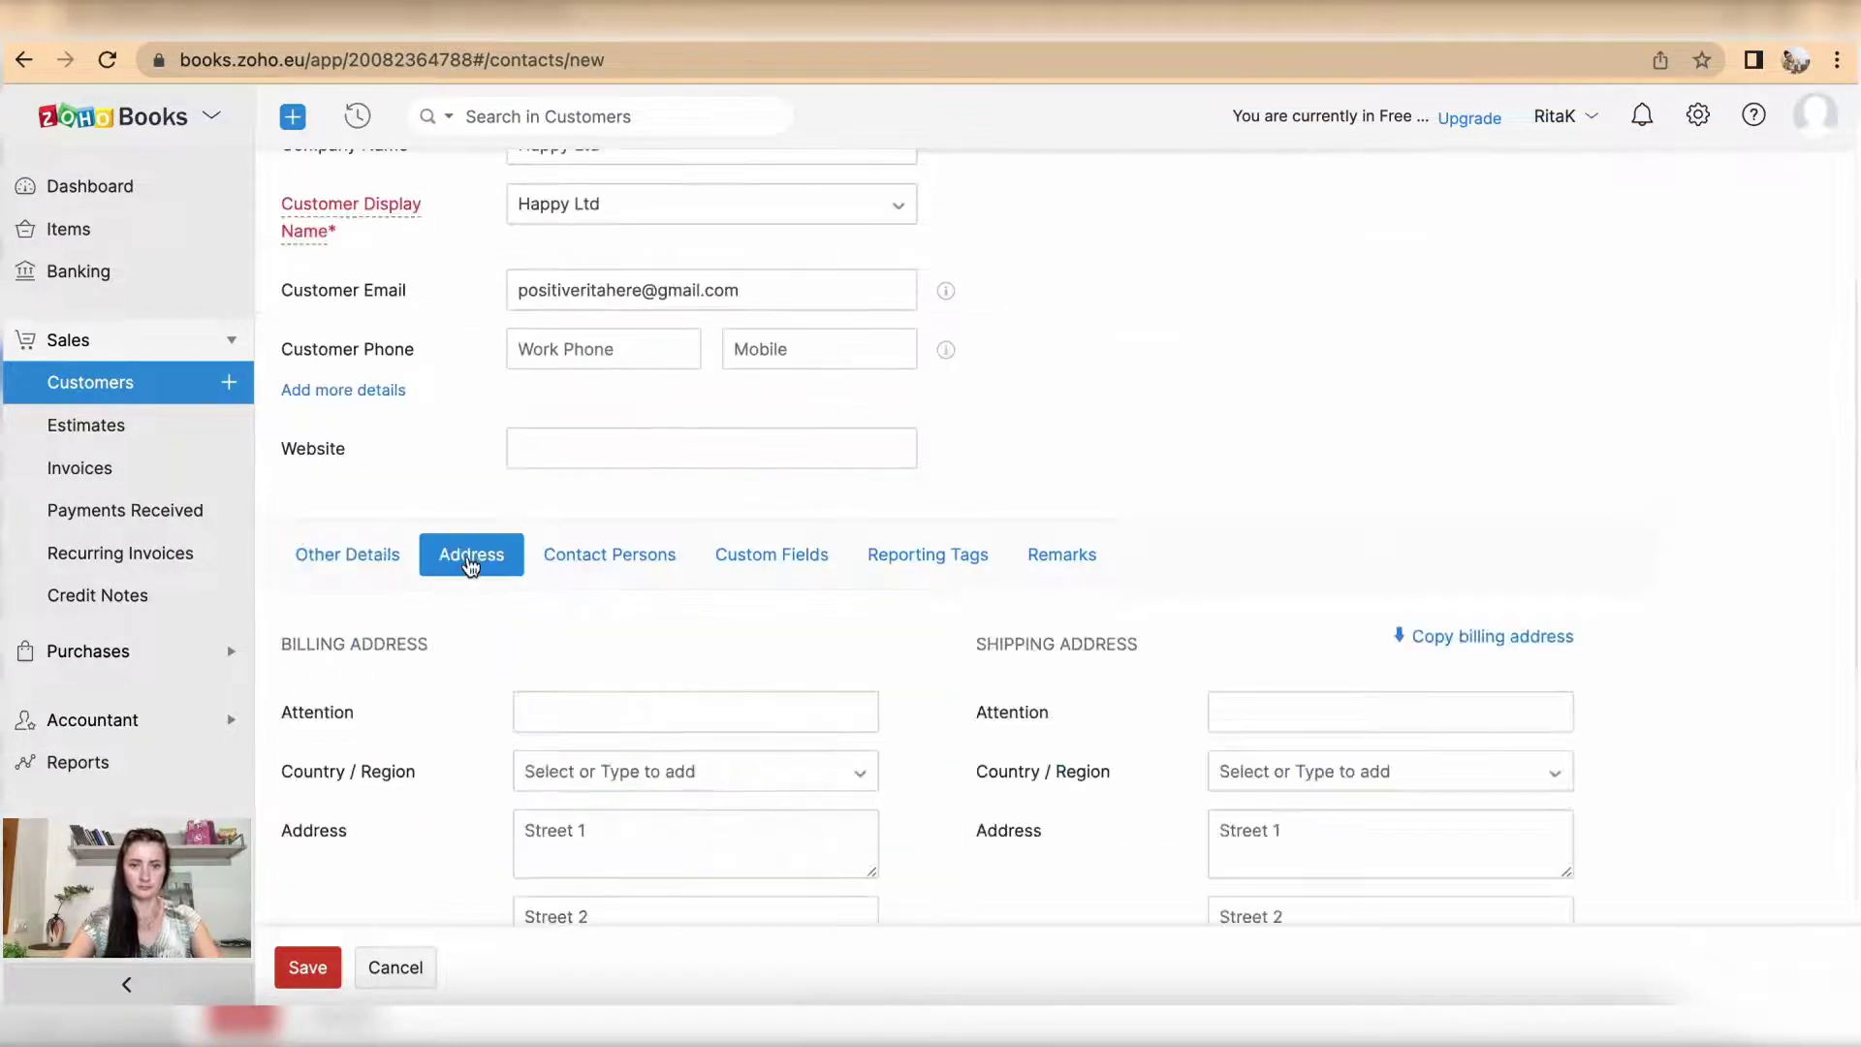
scroll(673, 689, "down", 4)
left_click(586, 386)
type("Rita H.")
left_click(714, 454)
left_click(652, 491)
Step: Enter the billing street, city and postcode, then show the contact persons table
left_click(651, 504)
type("Happy street")
left_click(581, 685)
type("Happy ")
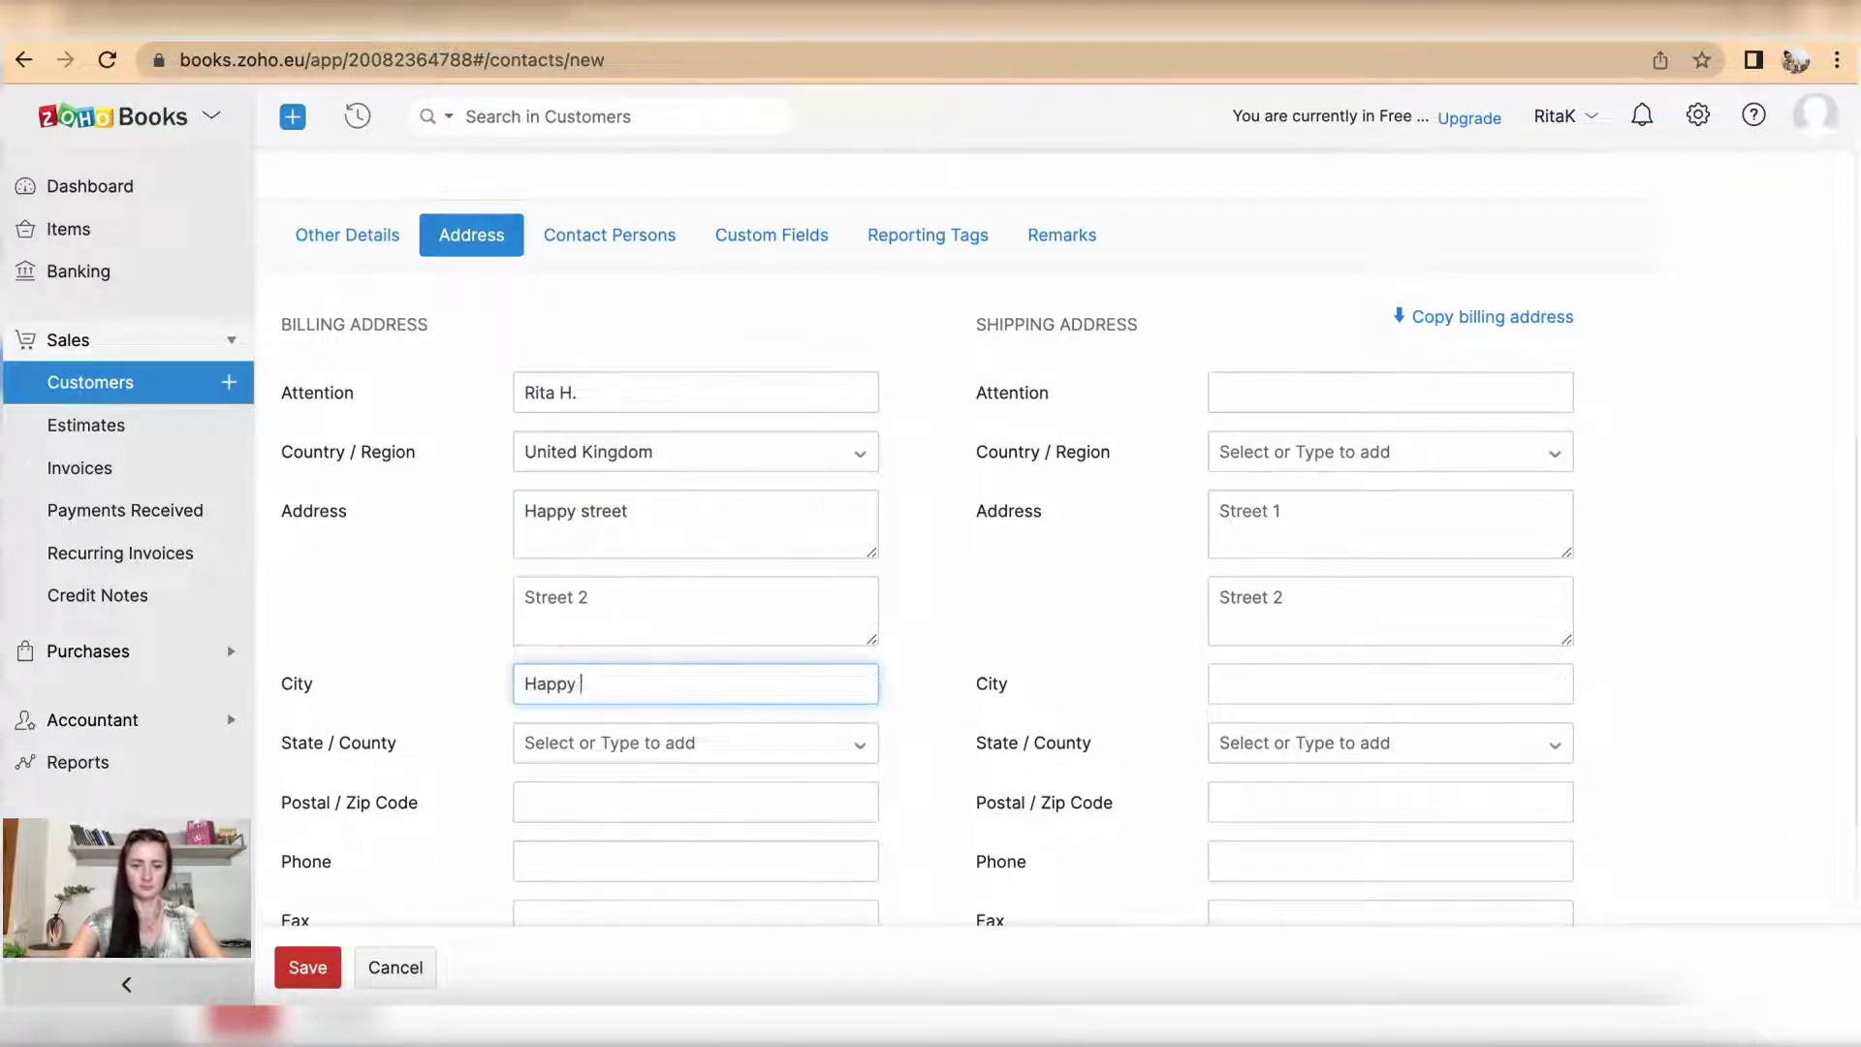
type("Town")
scroll(644, 581, "down", 3)
left_click(630, 585)
type("HH12")
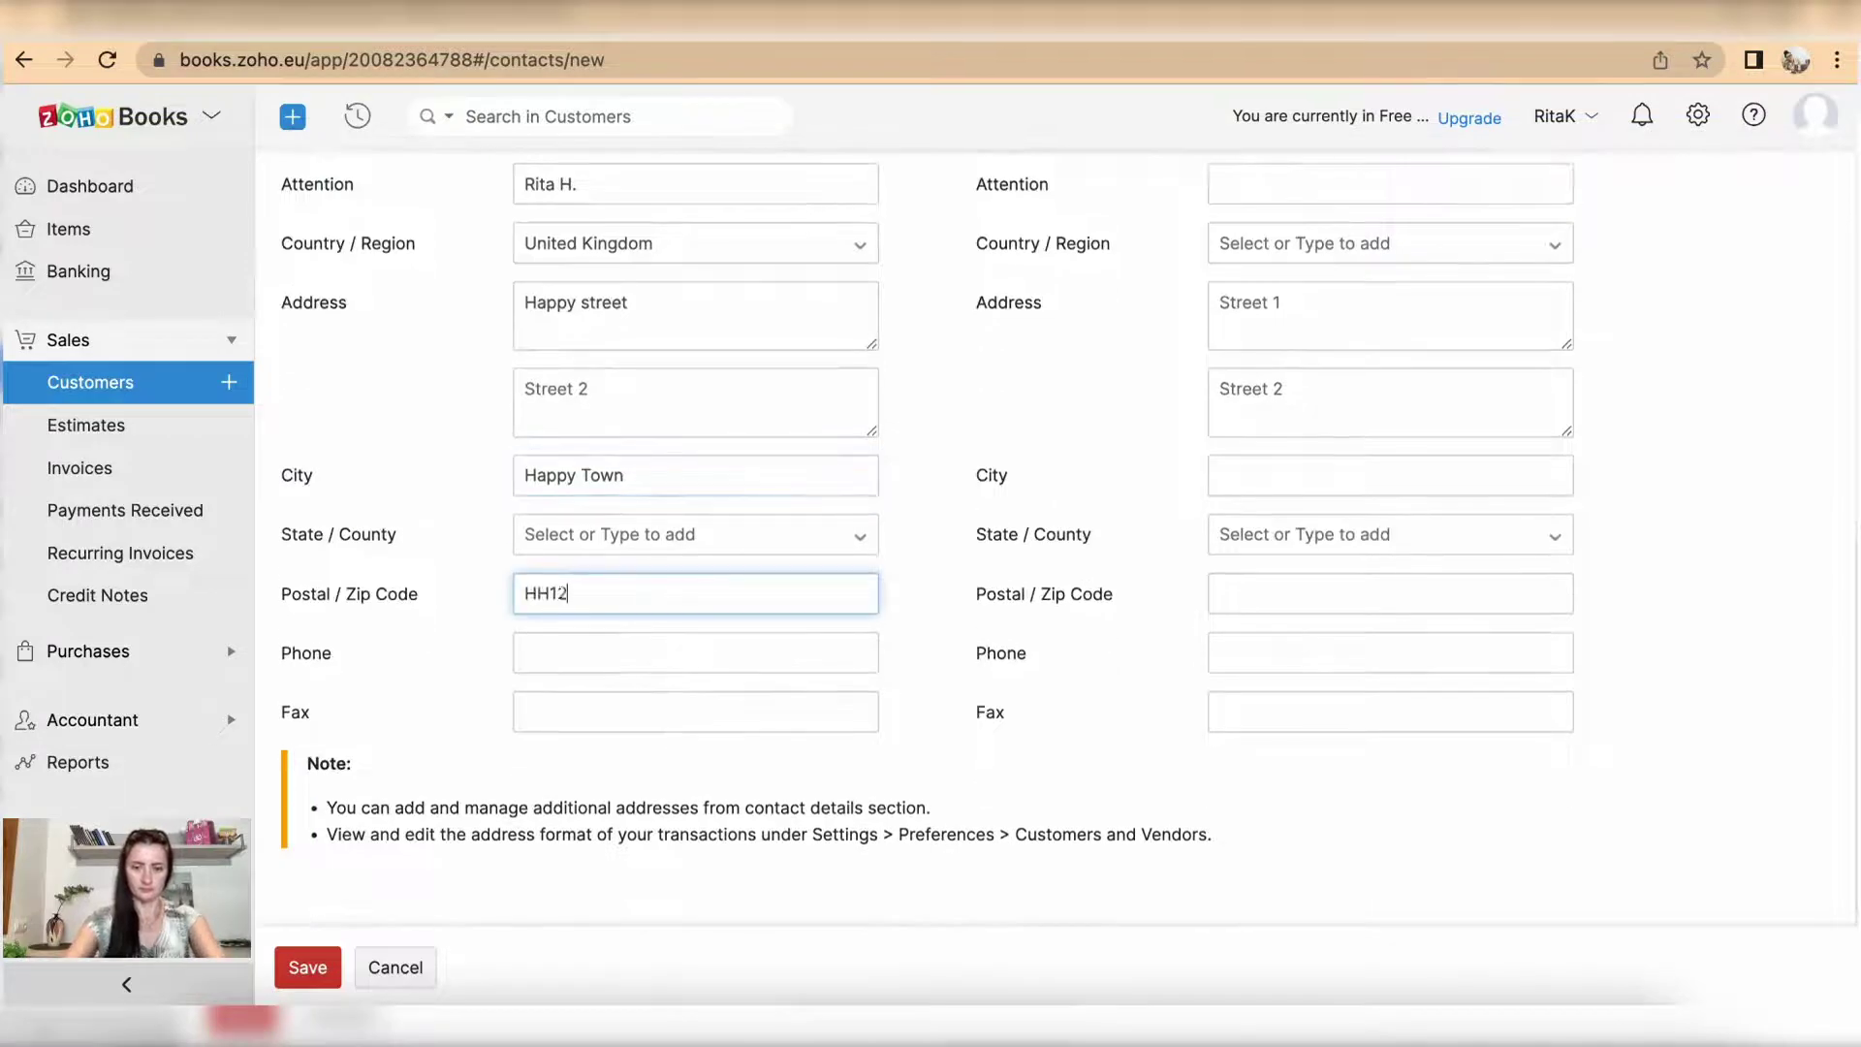
type(" 3H")
scroll(653, 579, "up", 5)
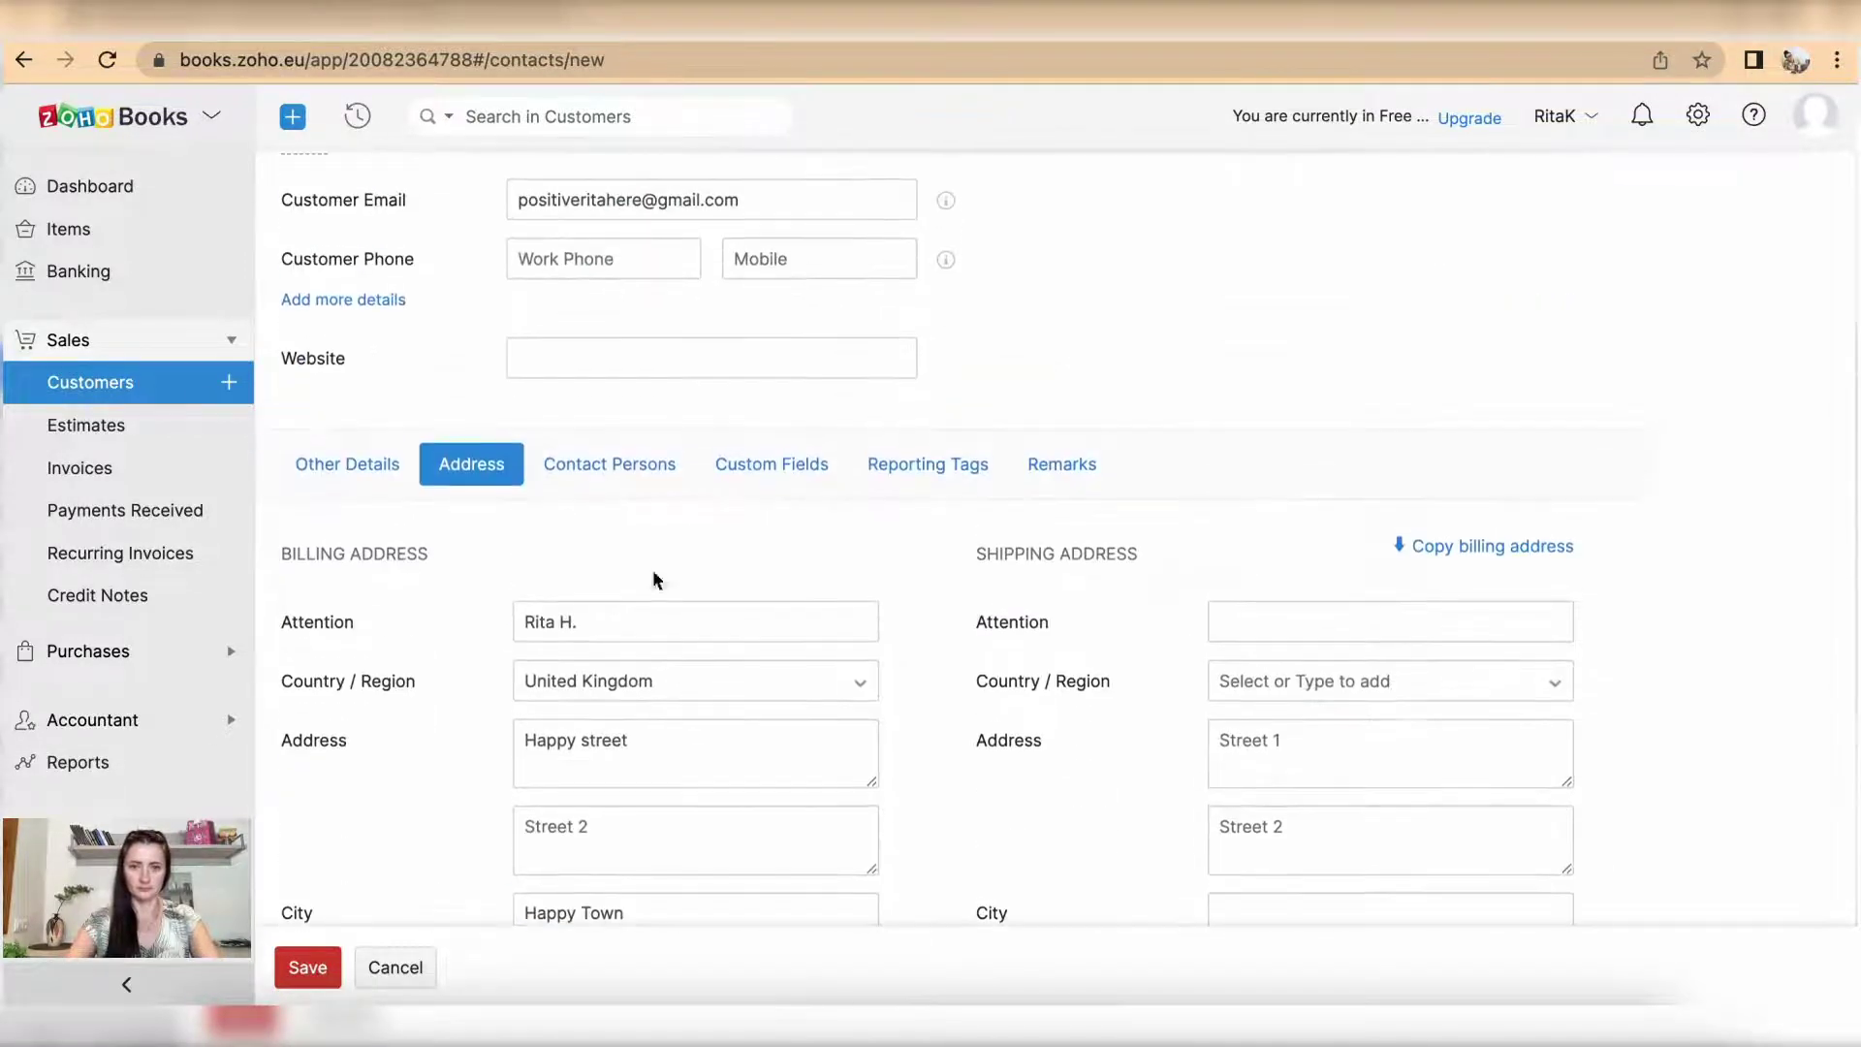
left_click(616, 462)
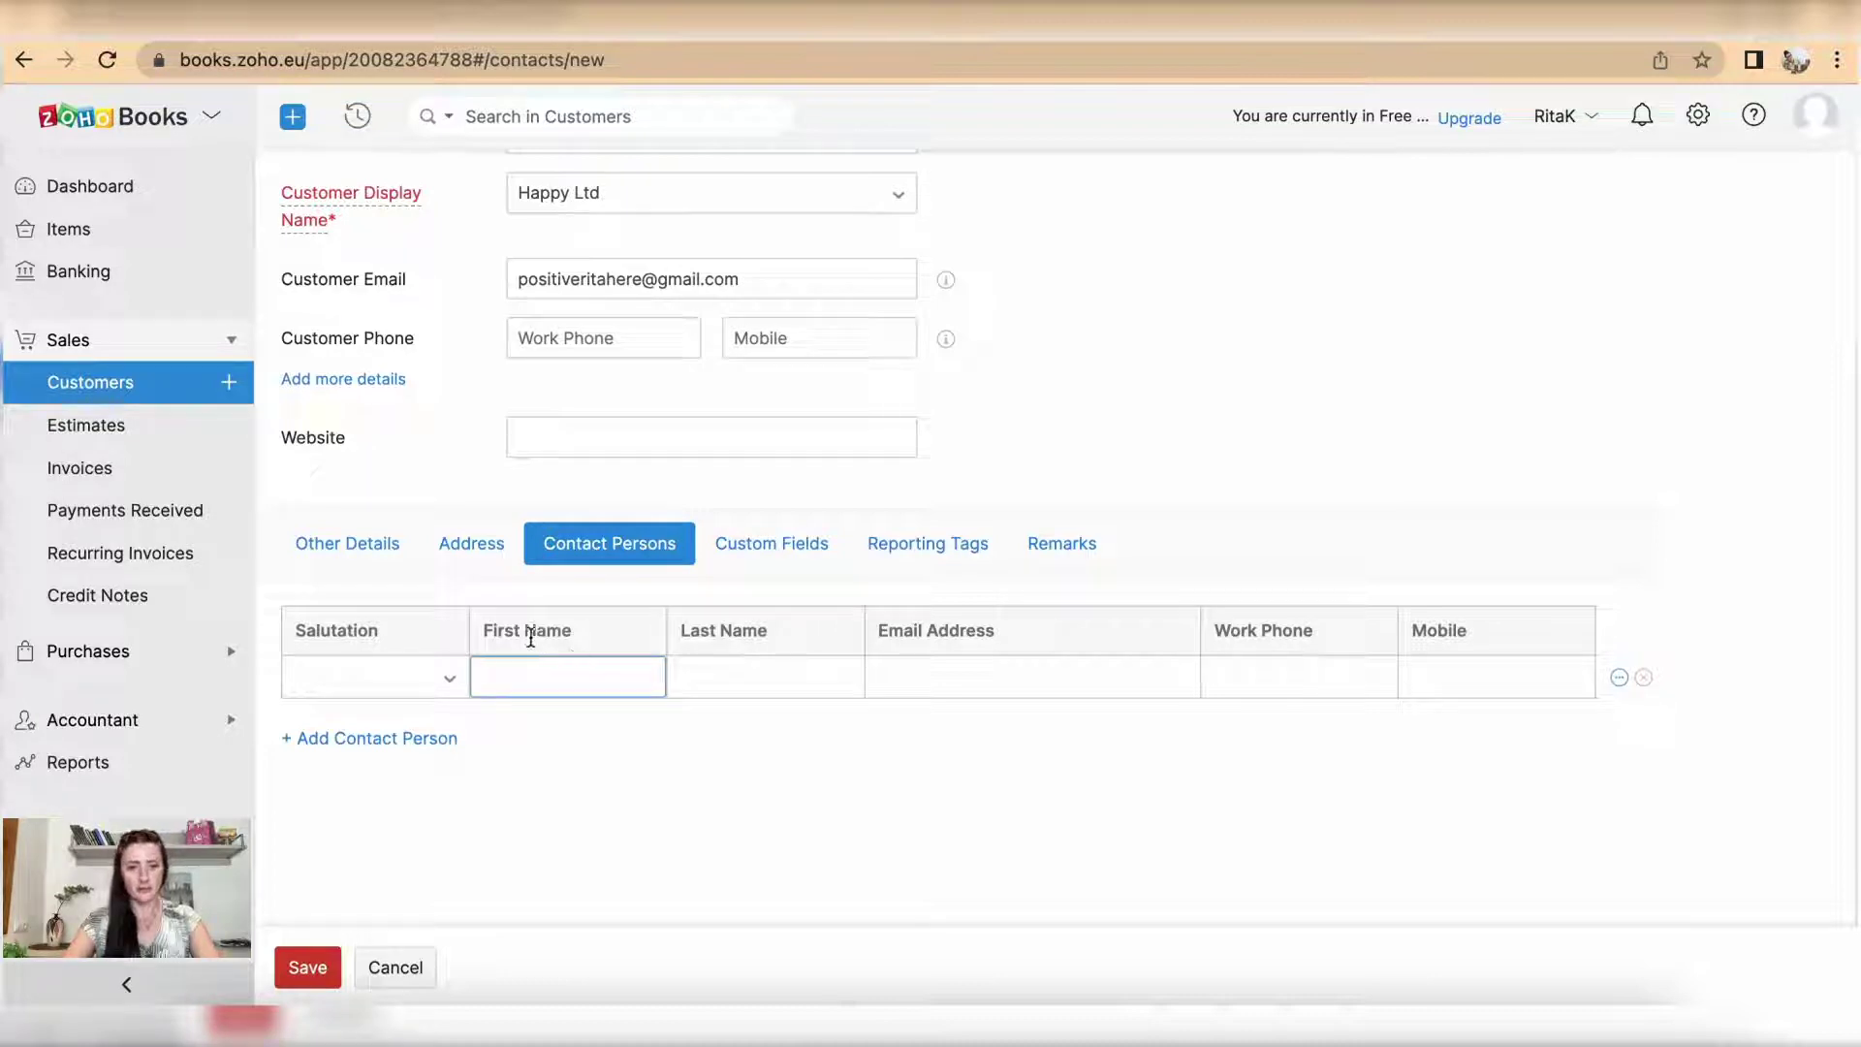
Step: Add two extra contact-person rows, reveal their additional fields, and switch to Custom Fields
left_click(363, 741)
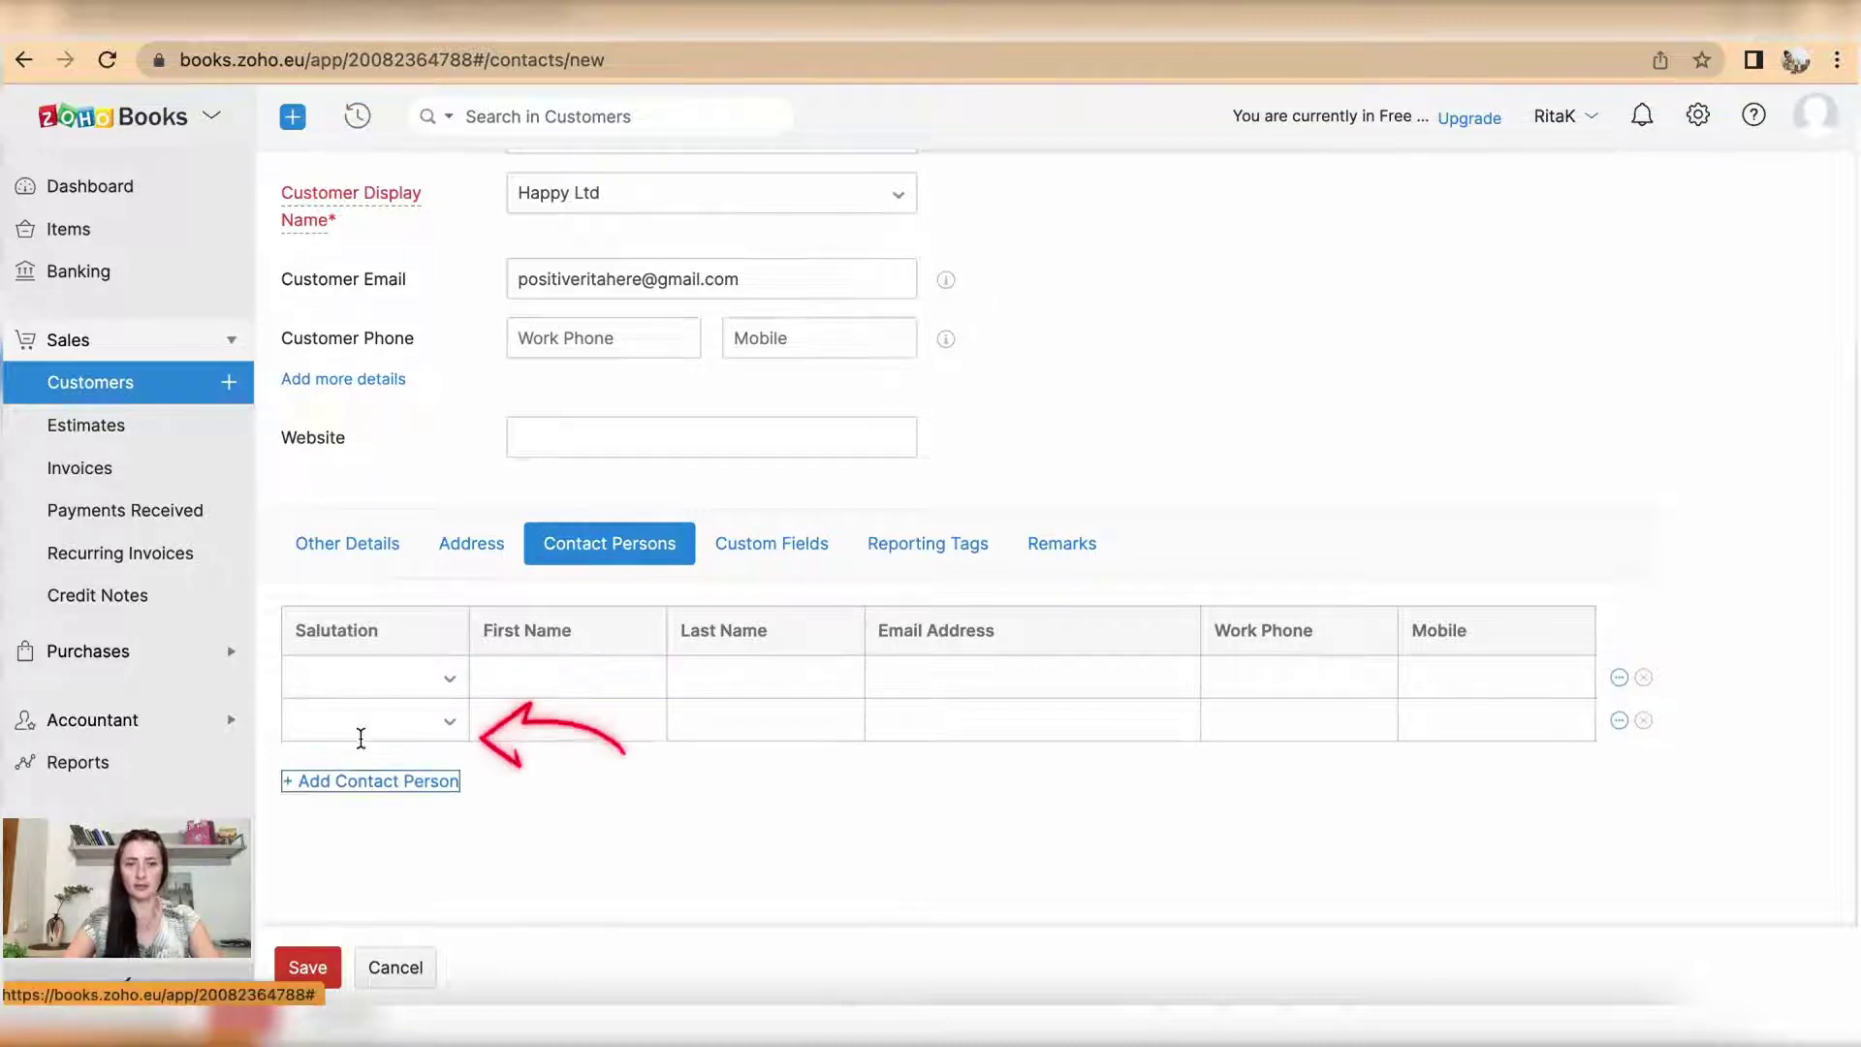
left_click(367, 783)
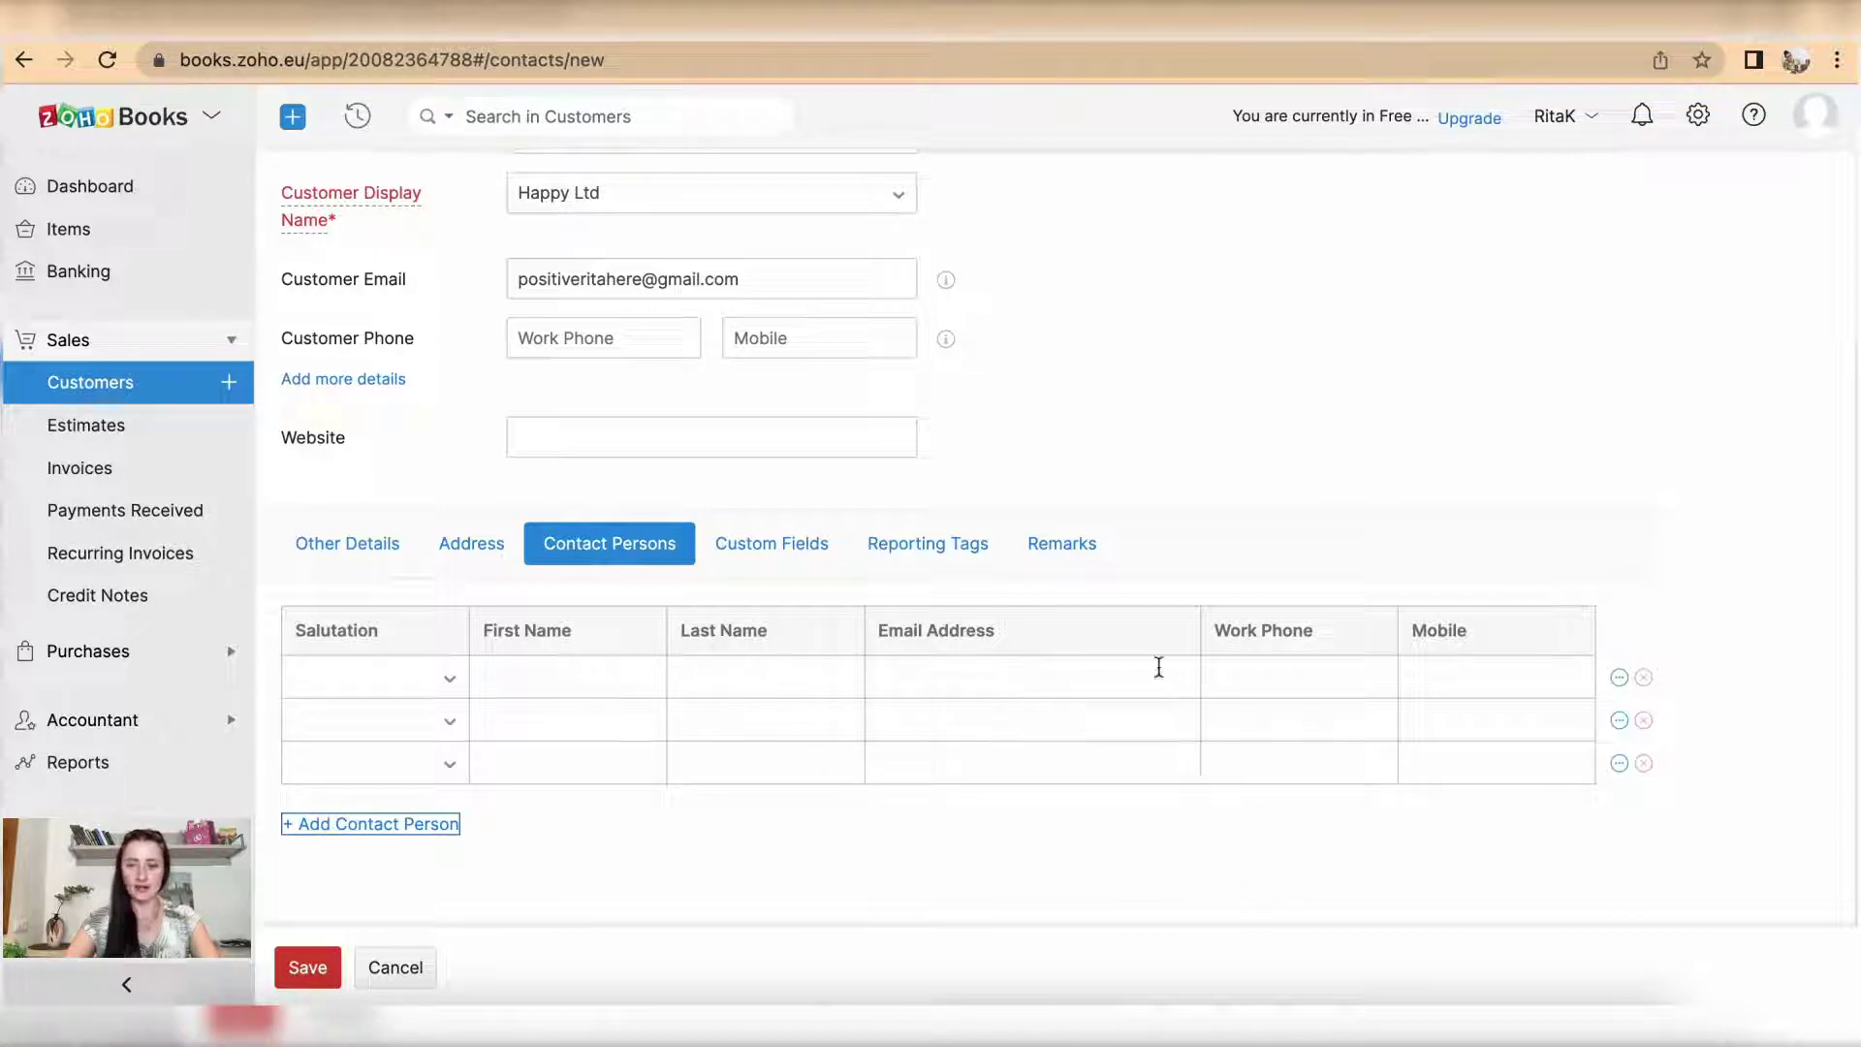
left_click(1619, 677)
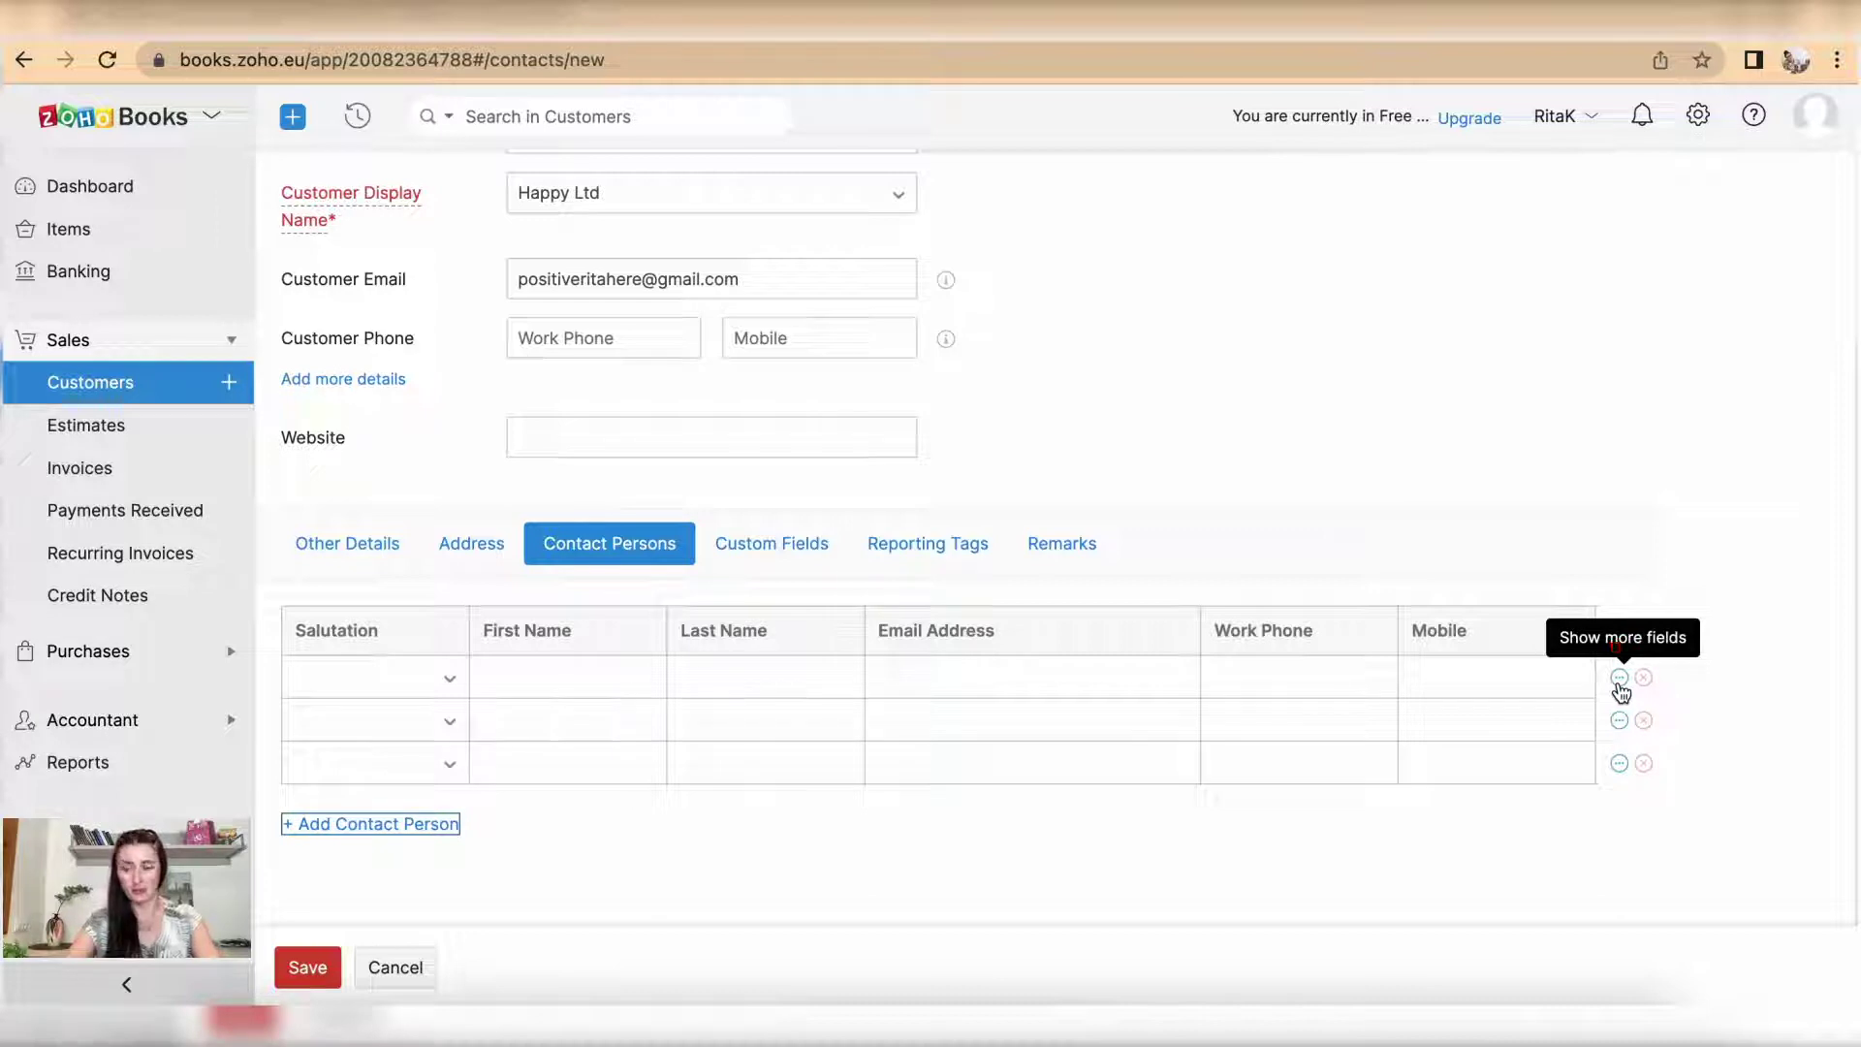
left_click(1620, 677)
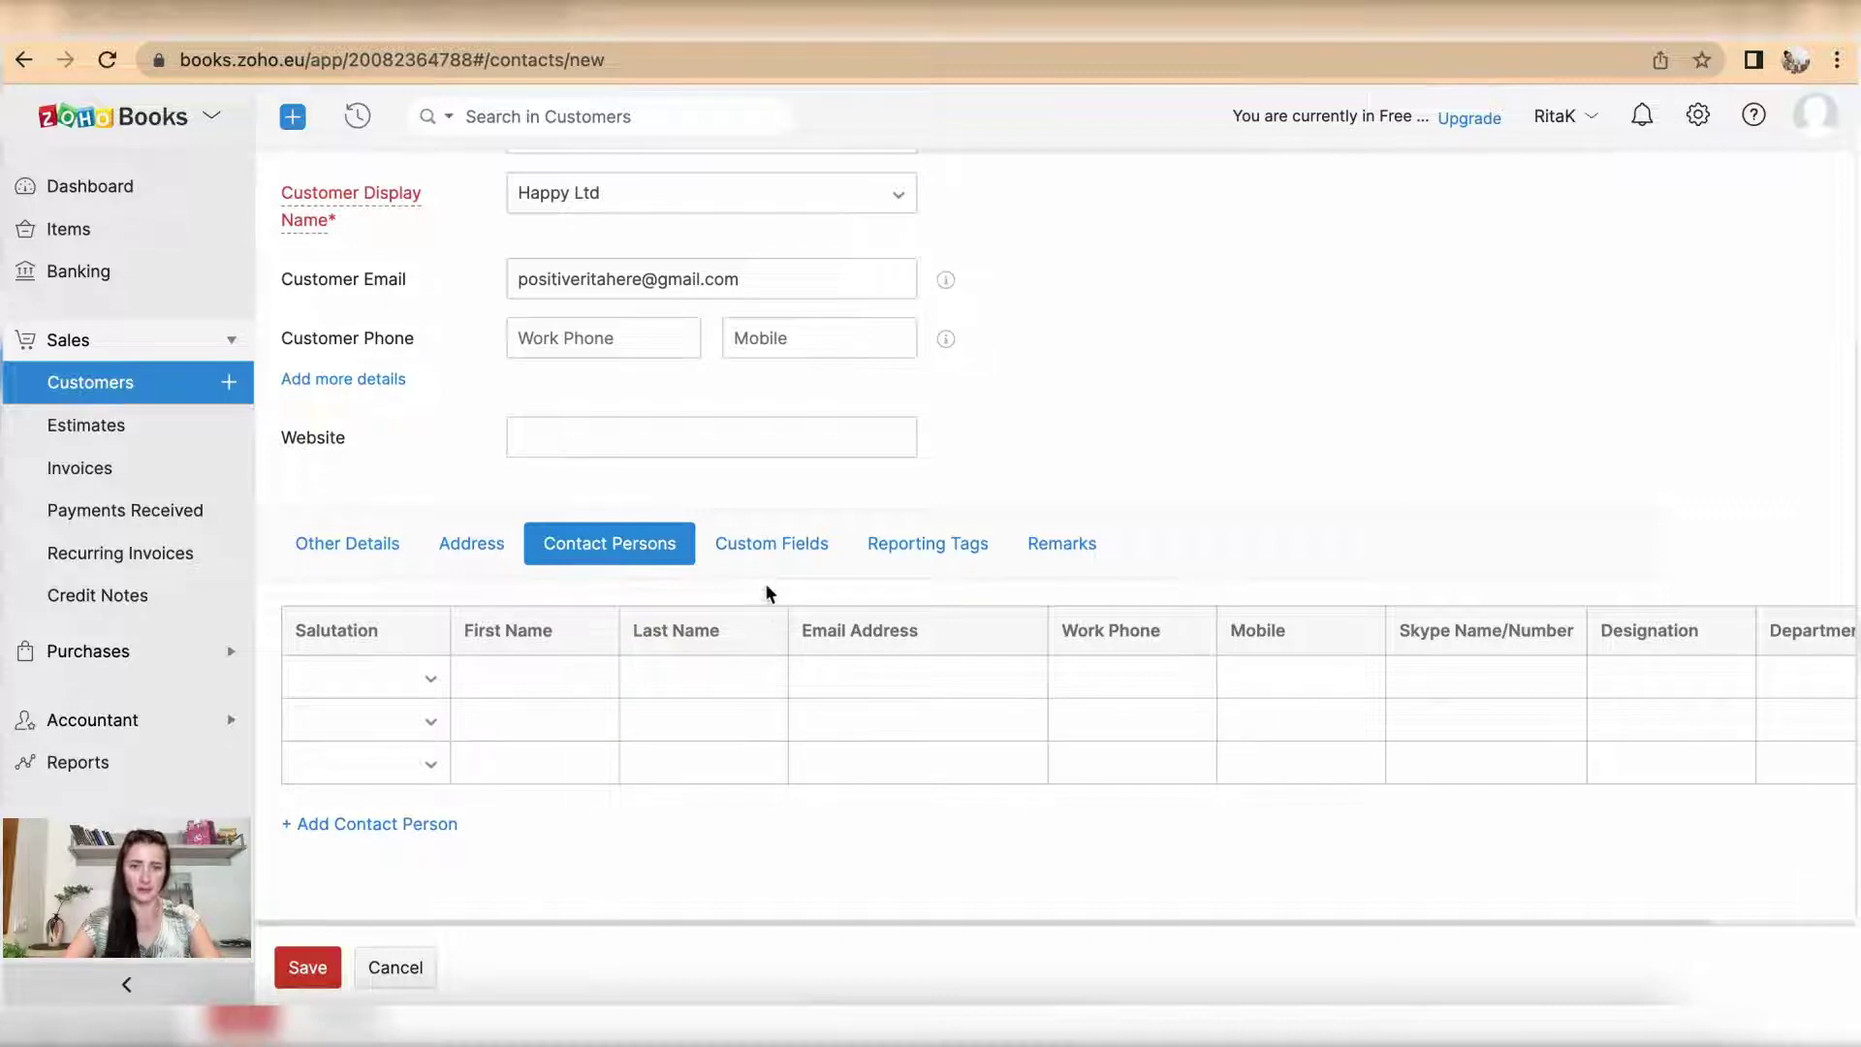
left_click(777, 554)
Step: Browse the Reporting Tags, Custom Fields and Remarks sections, then save Happy Ltd as a customer
left_click(911, 546)
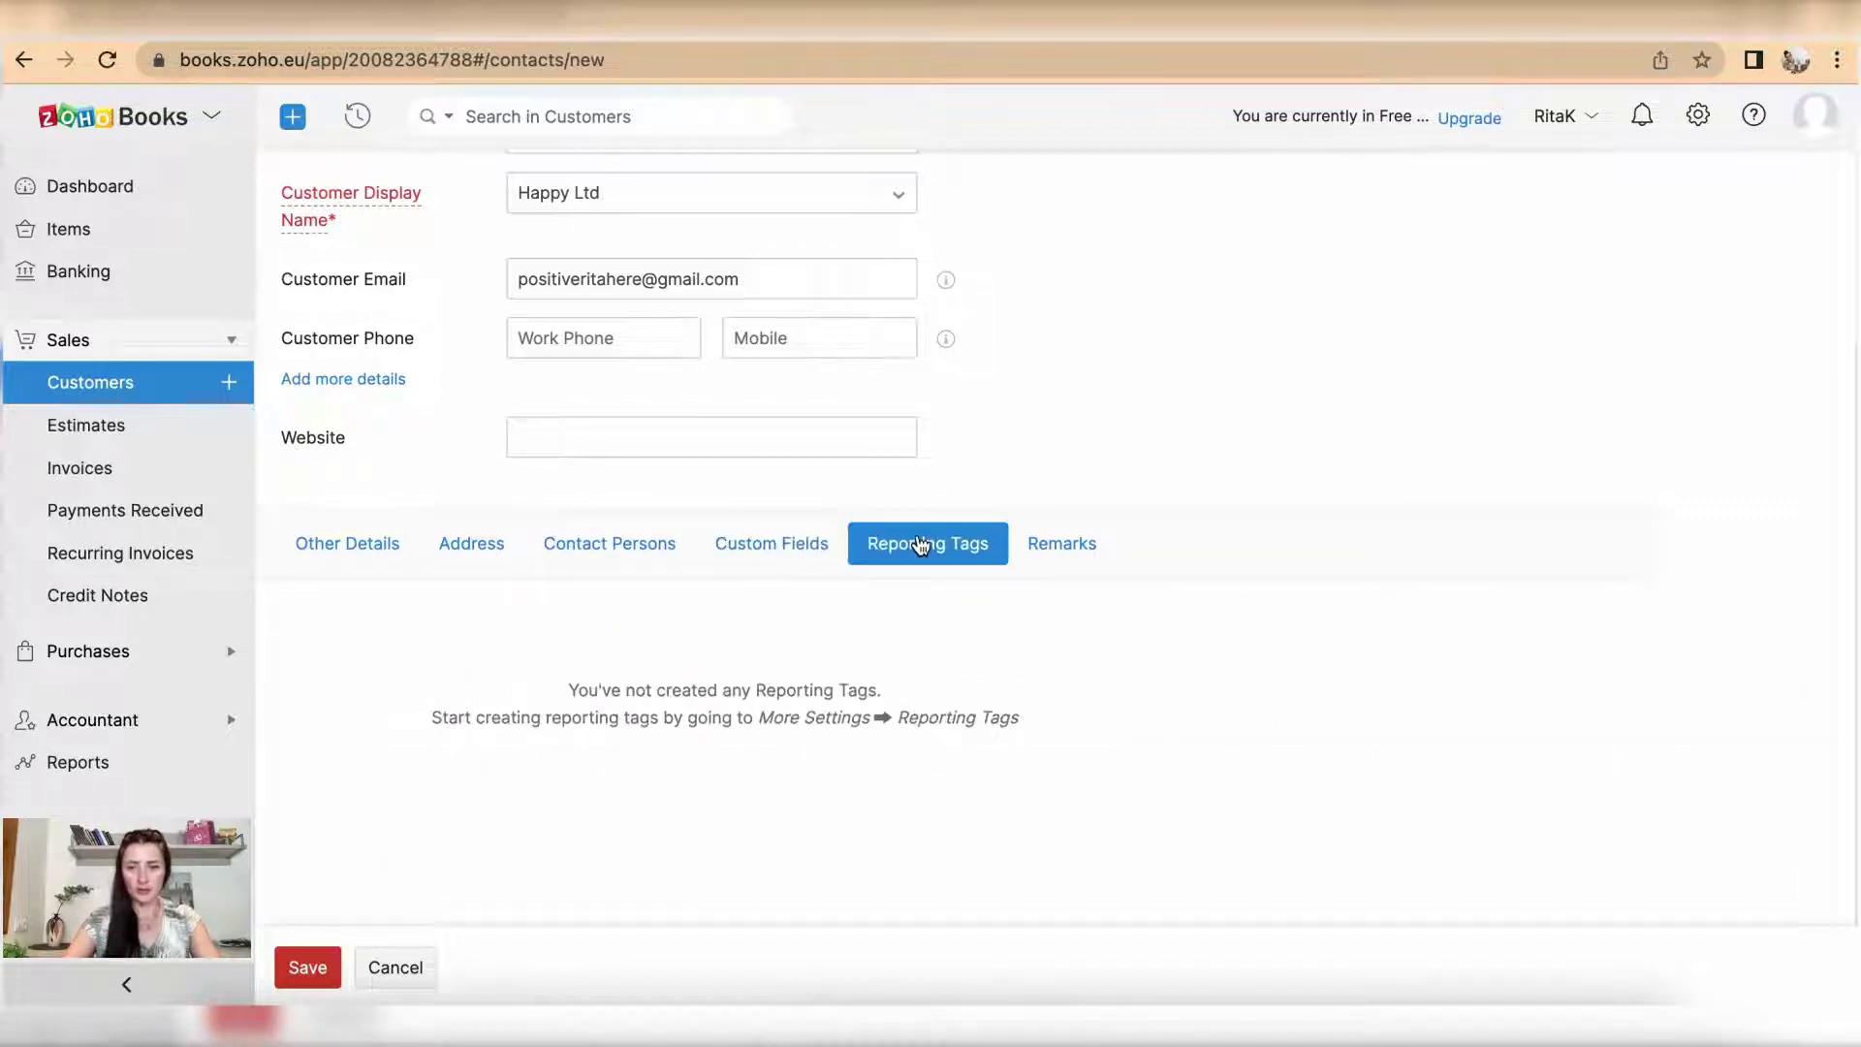
left_click(775, 542)
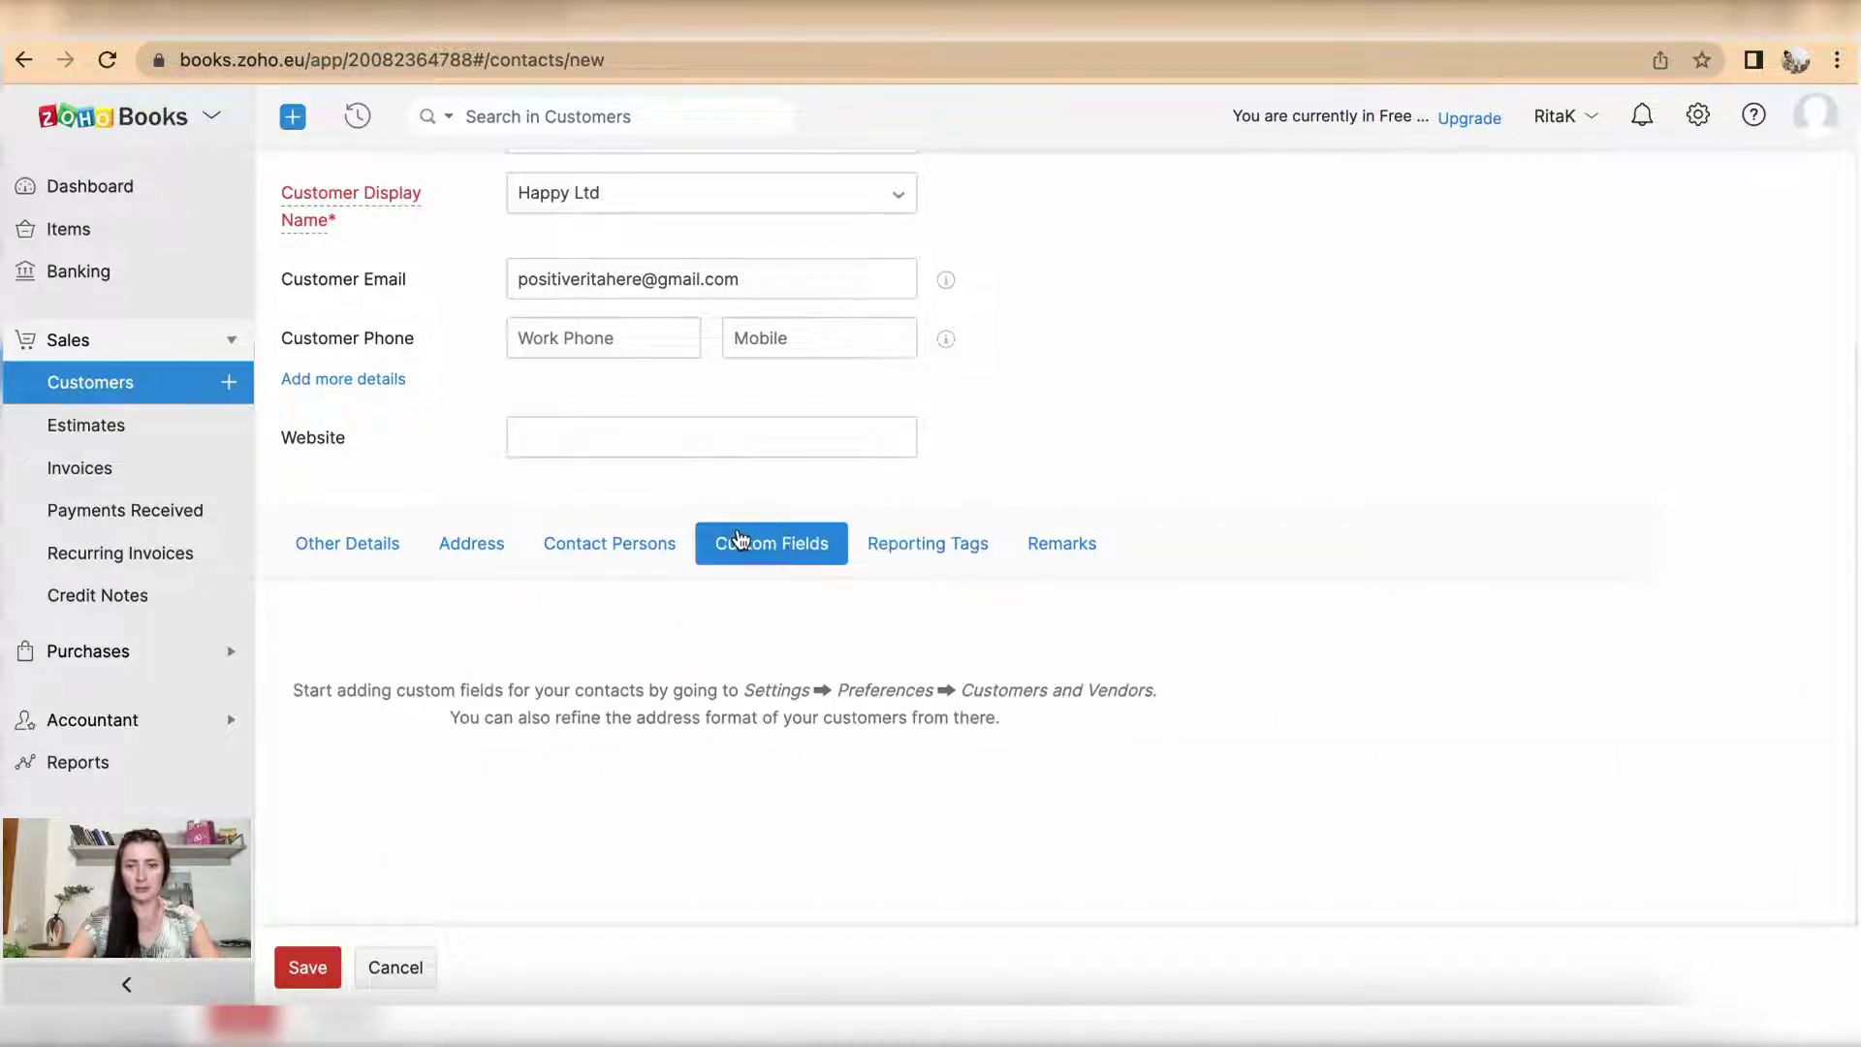
left_click(943, 556)
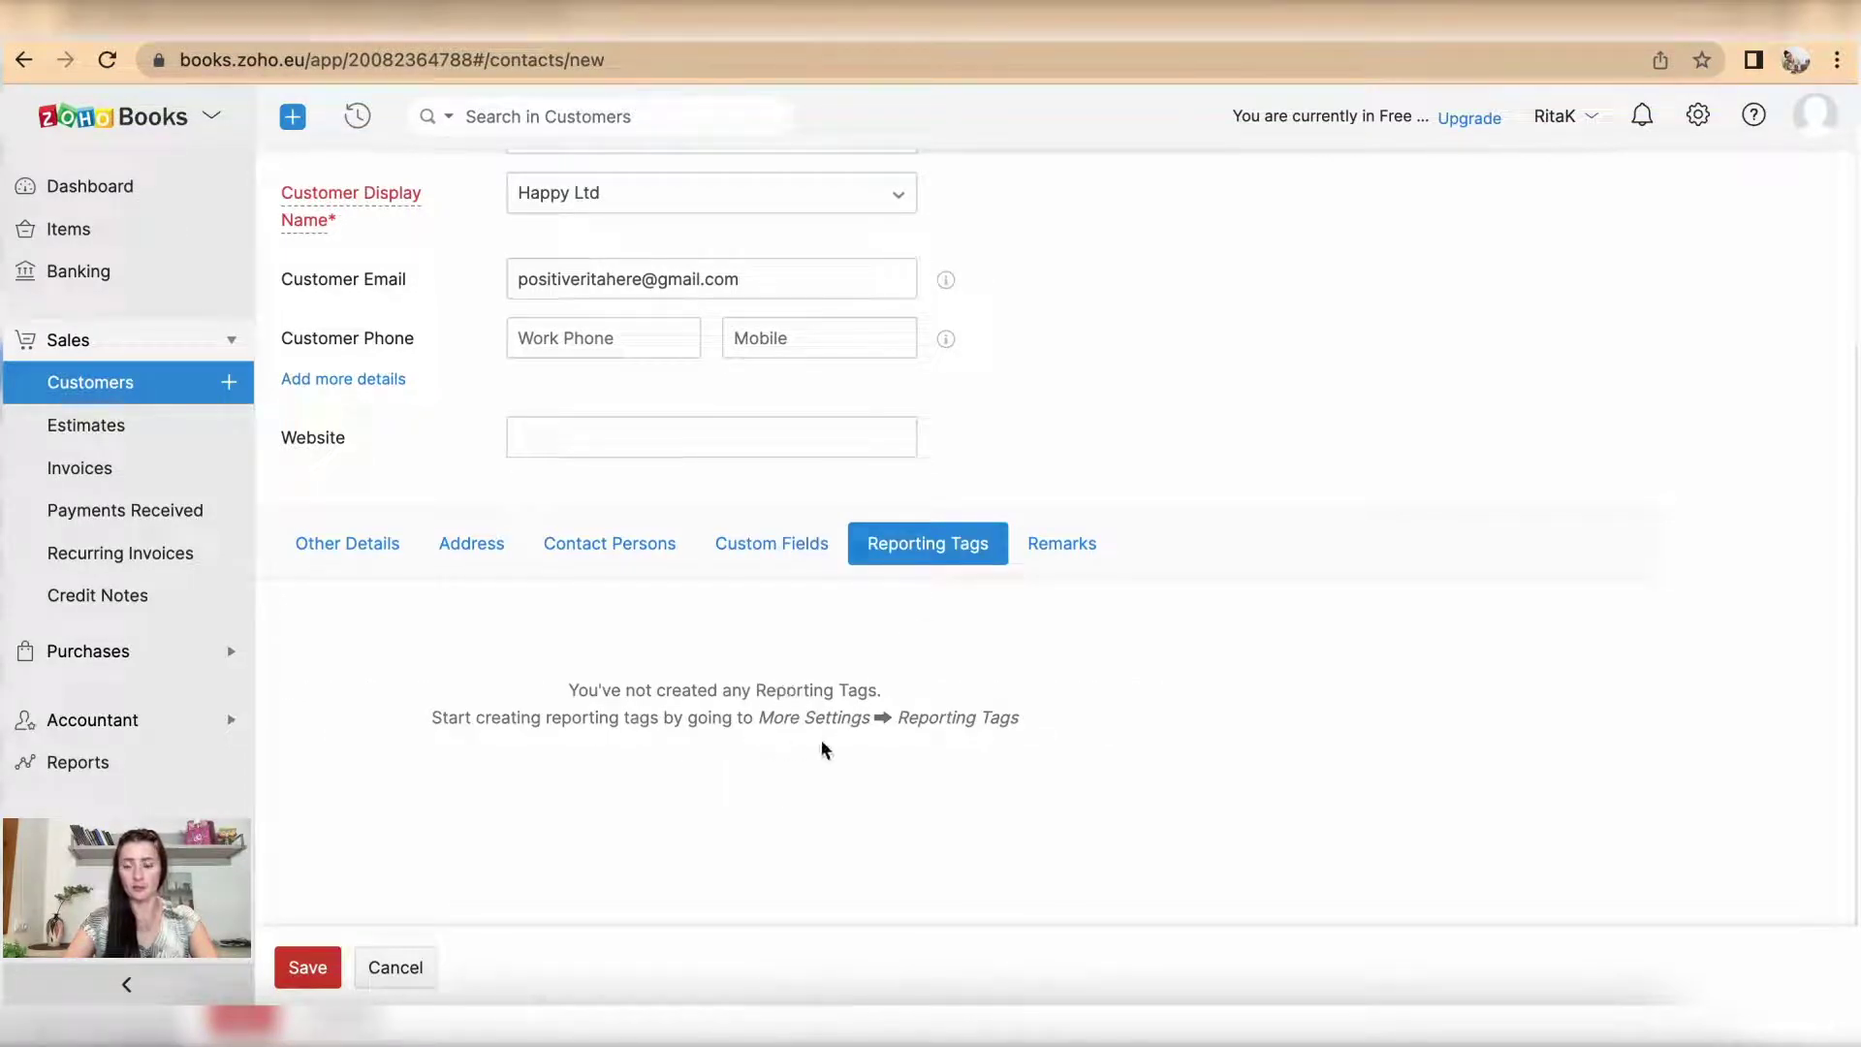
left_click(1063, 541)
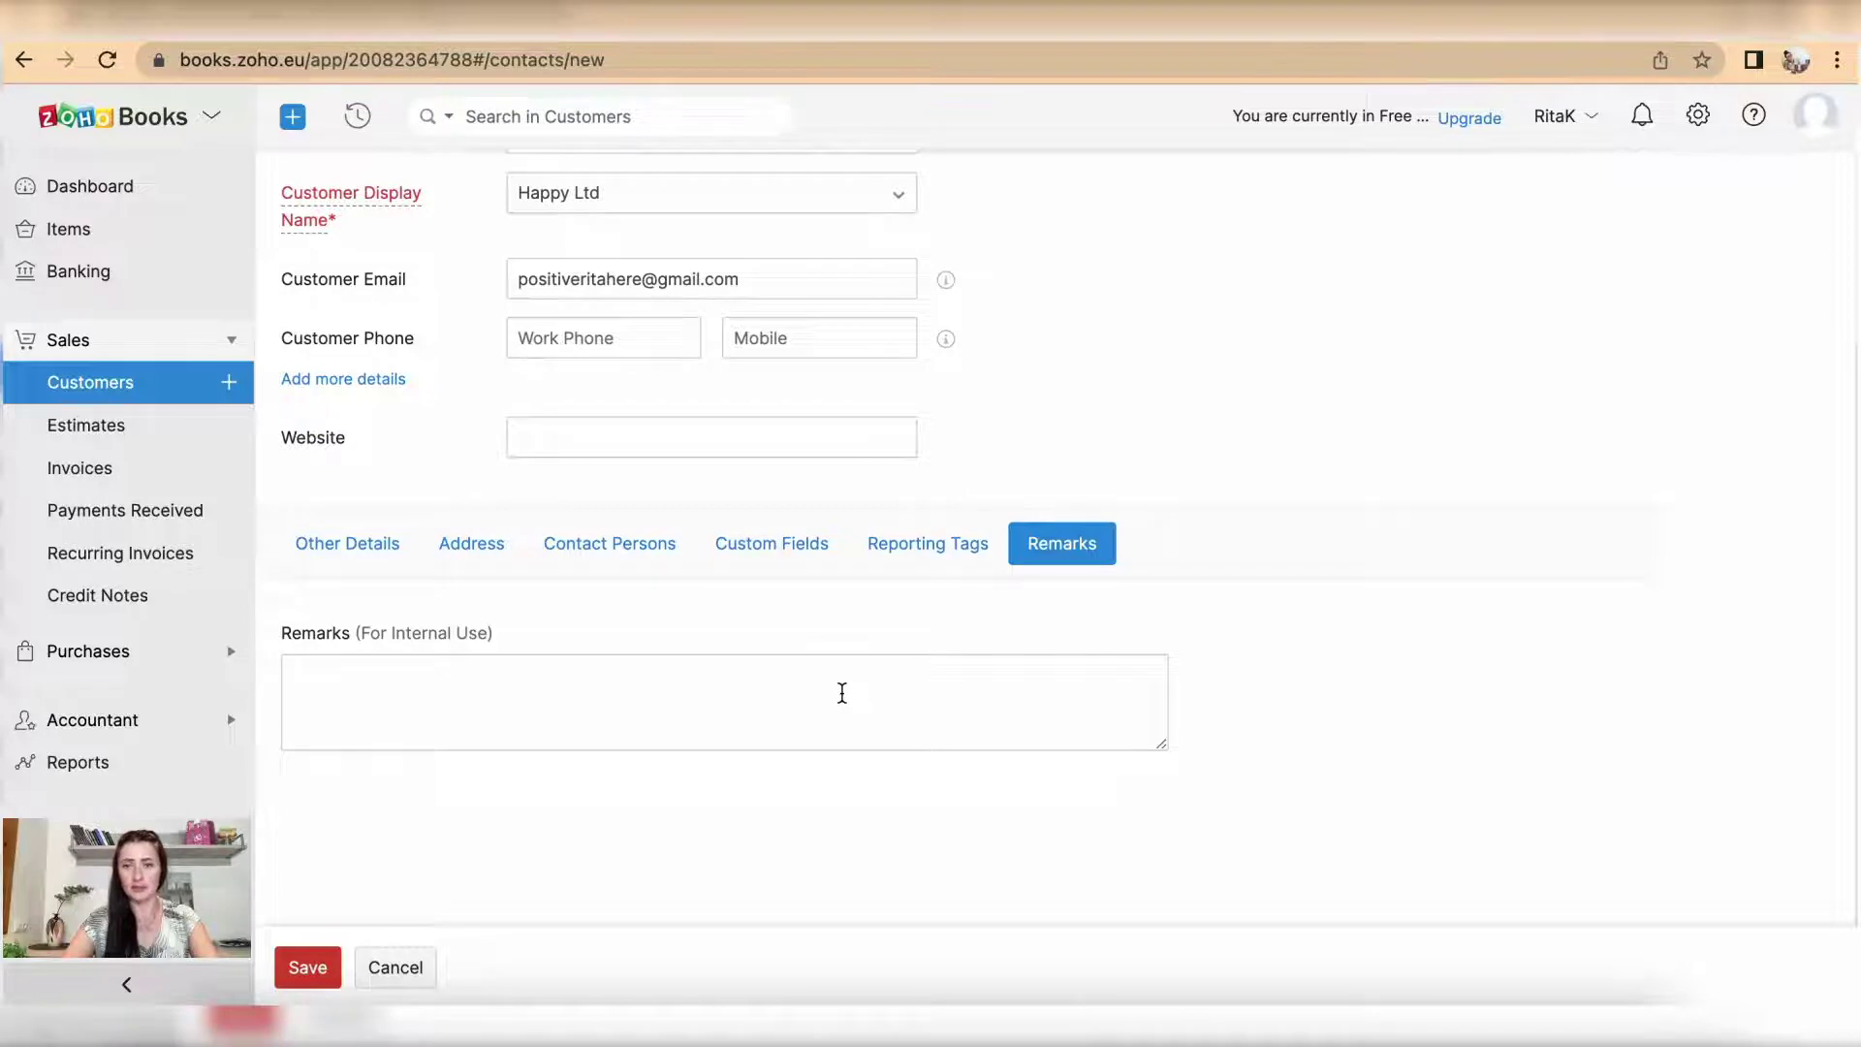
scroll(842, 691, "up", 2)
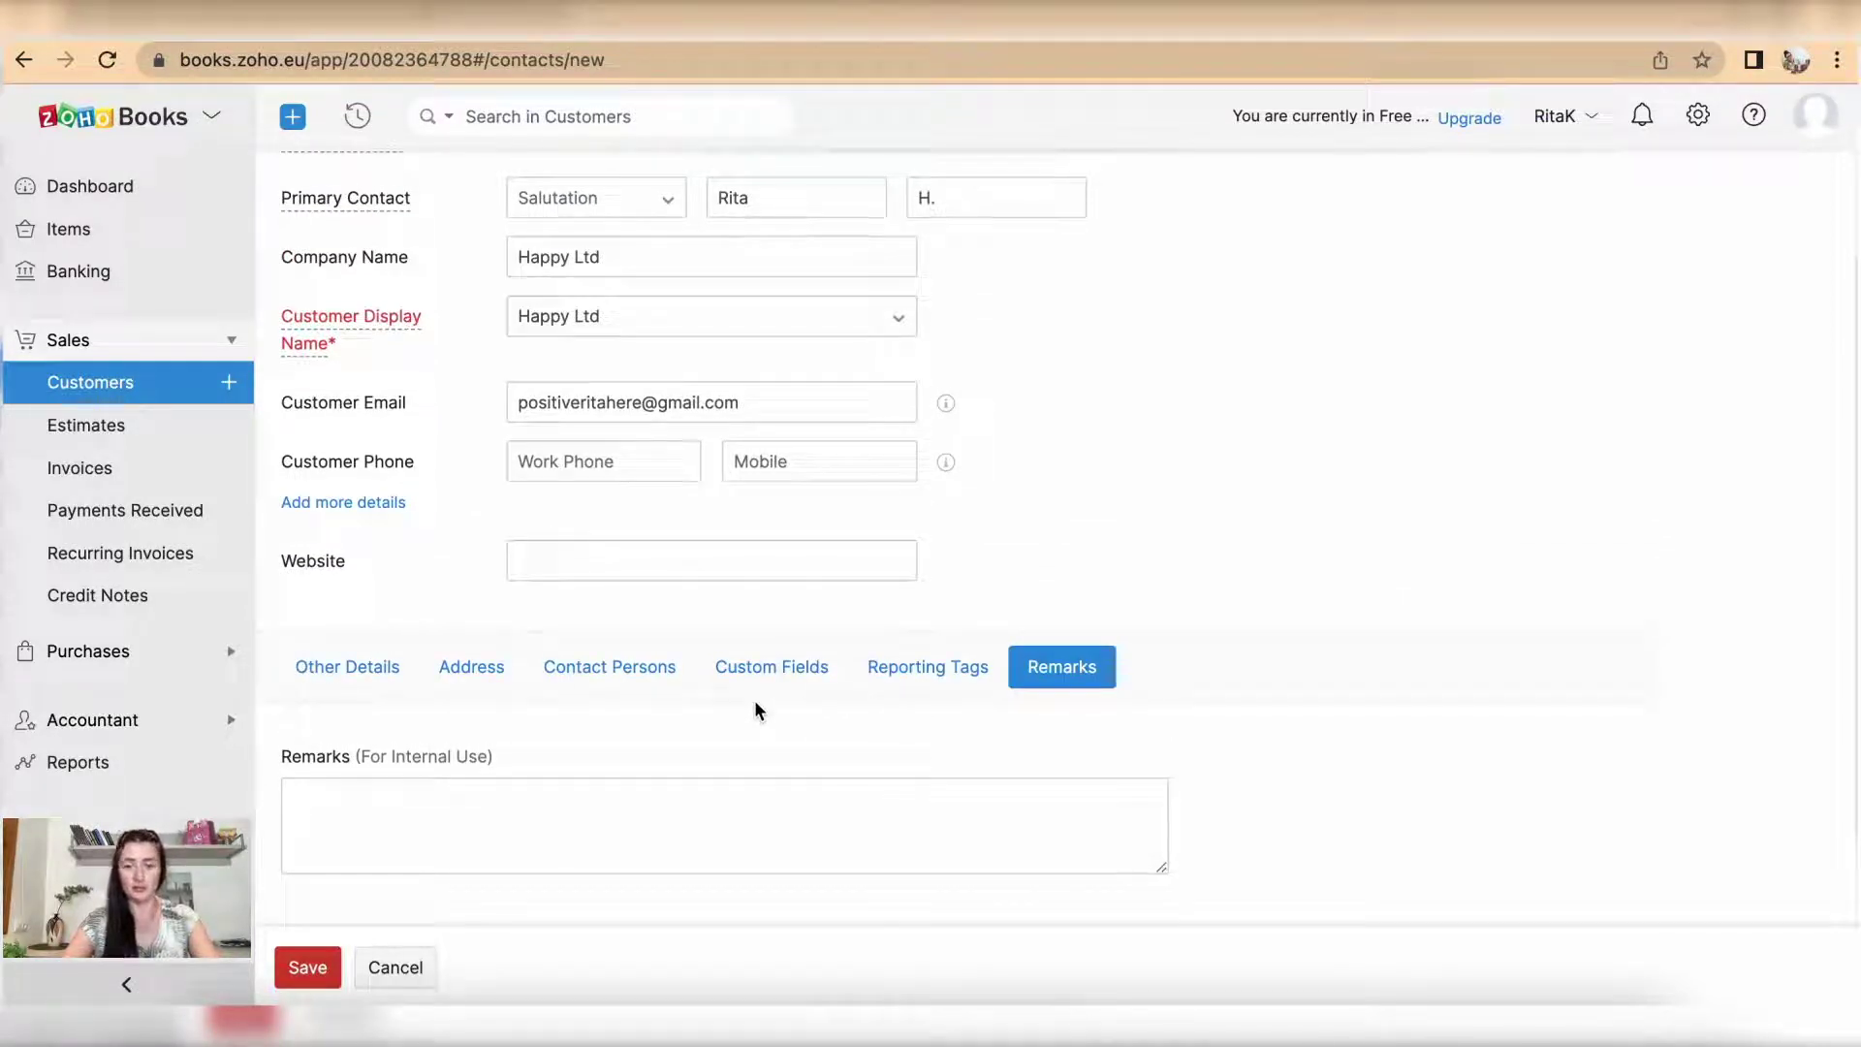
scroll(635, 802, "up", 1)
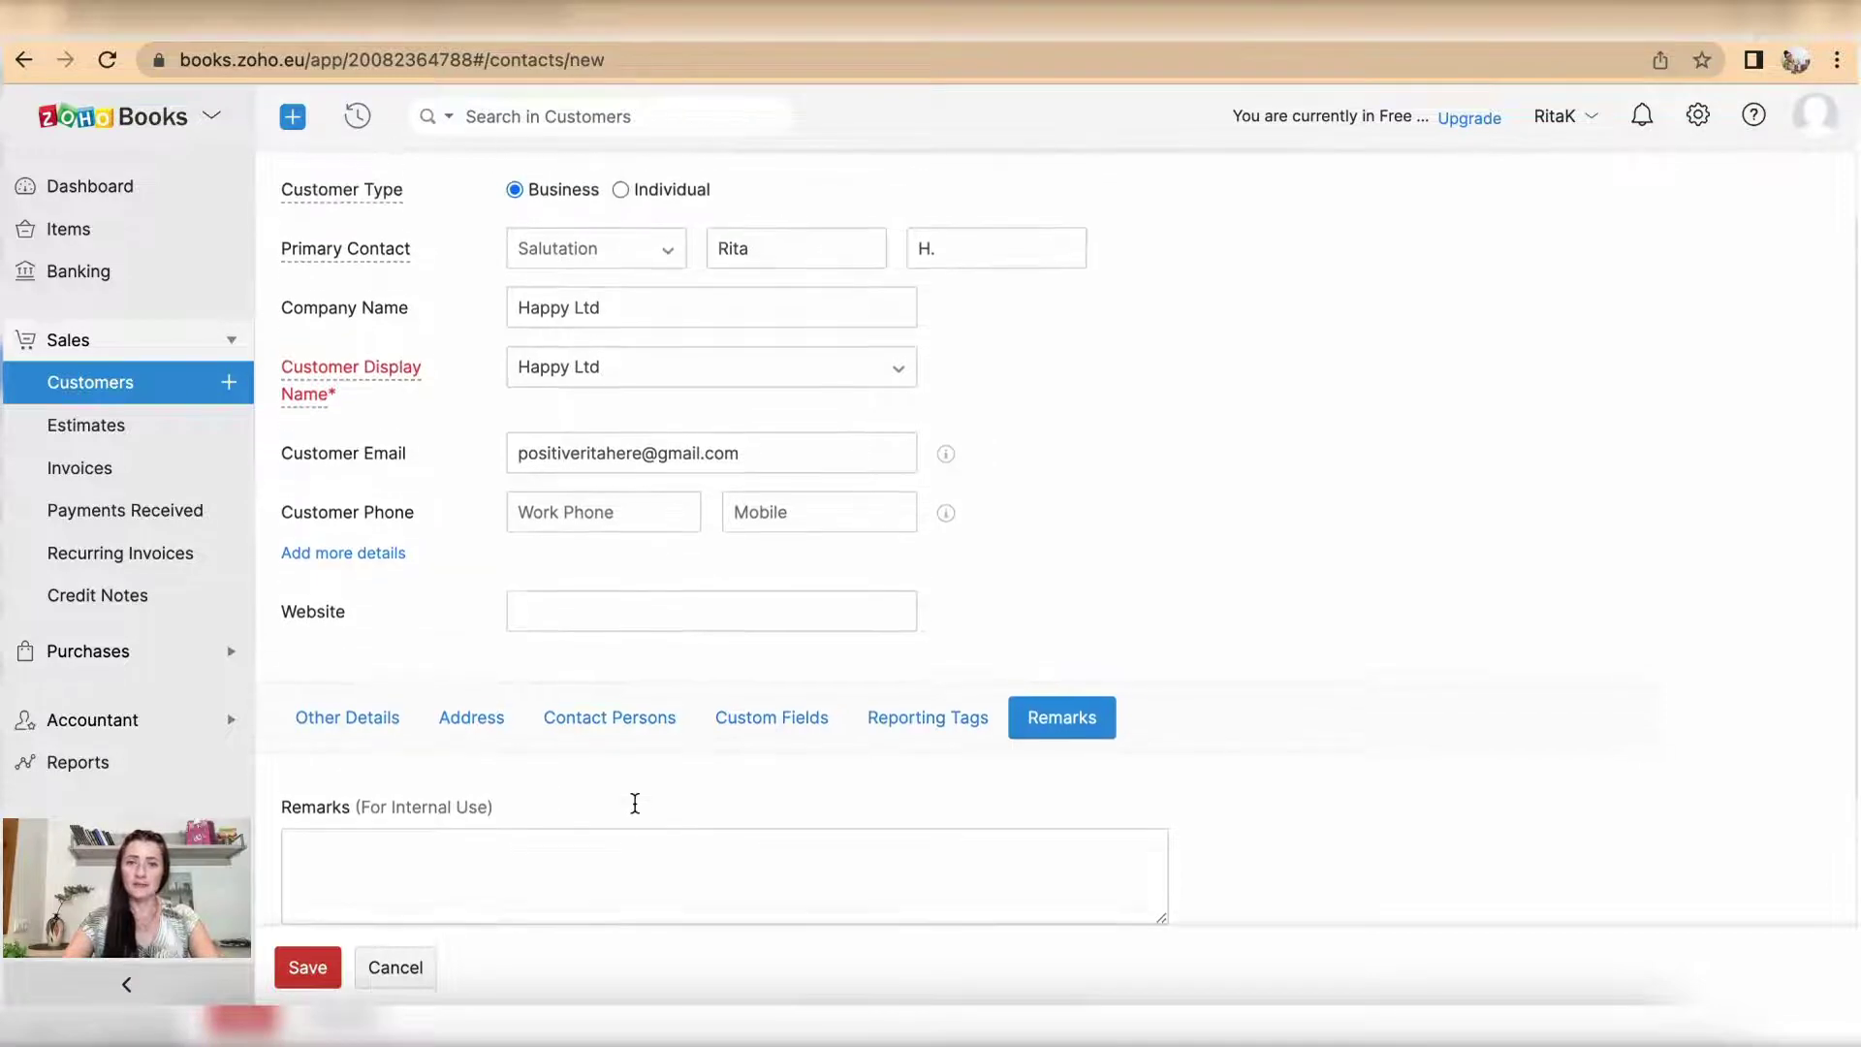
left_click(304, 964)
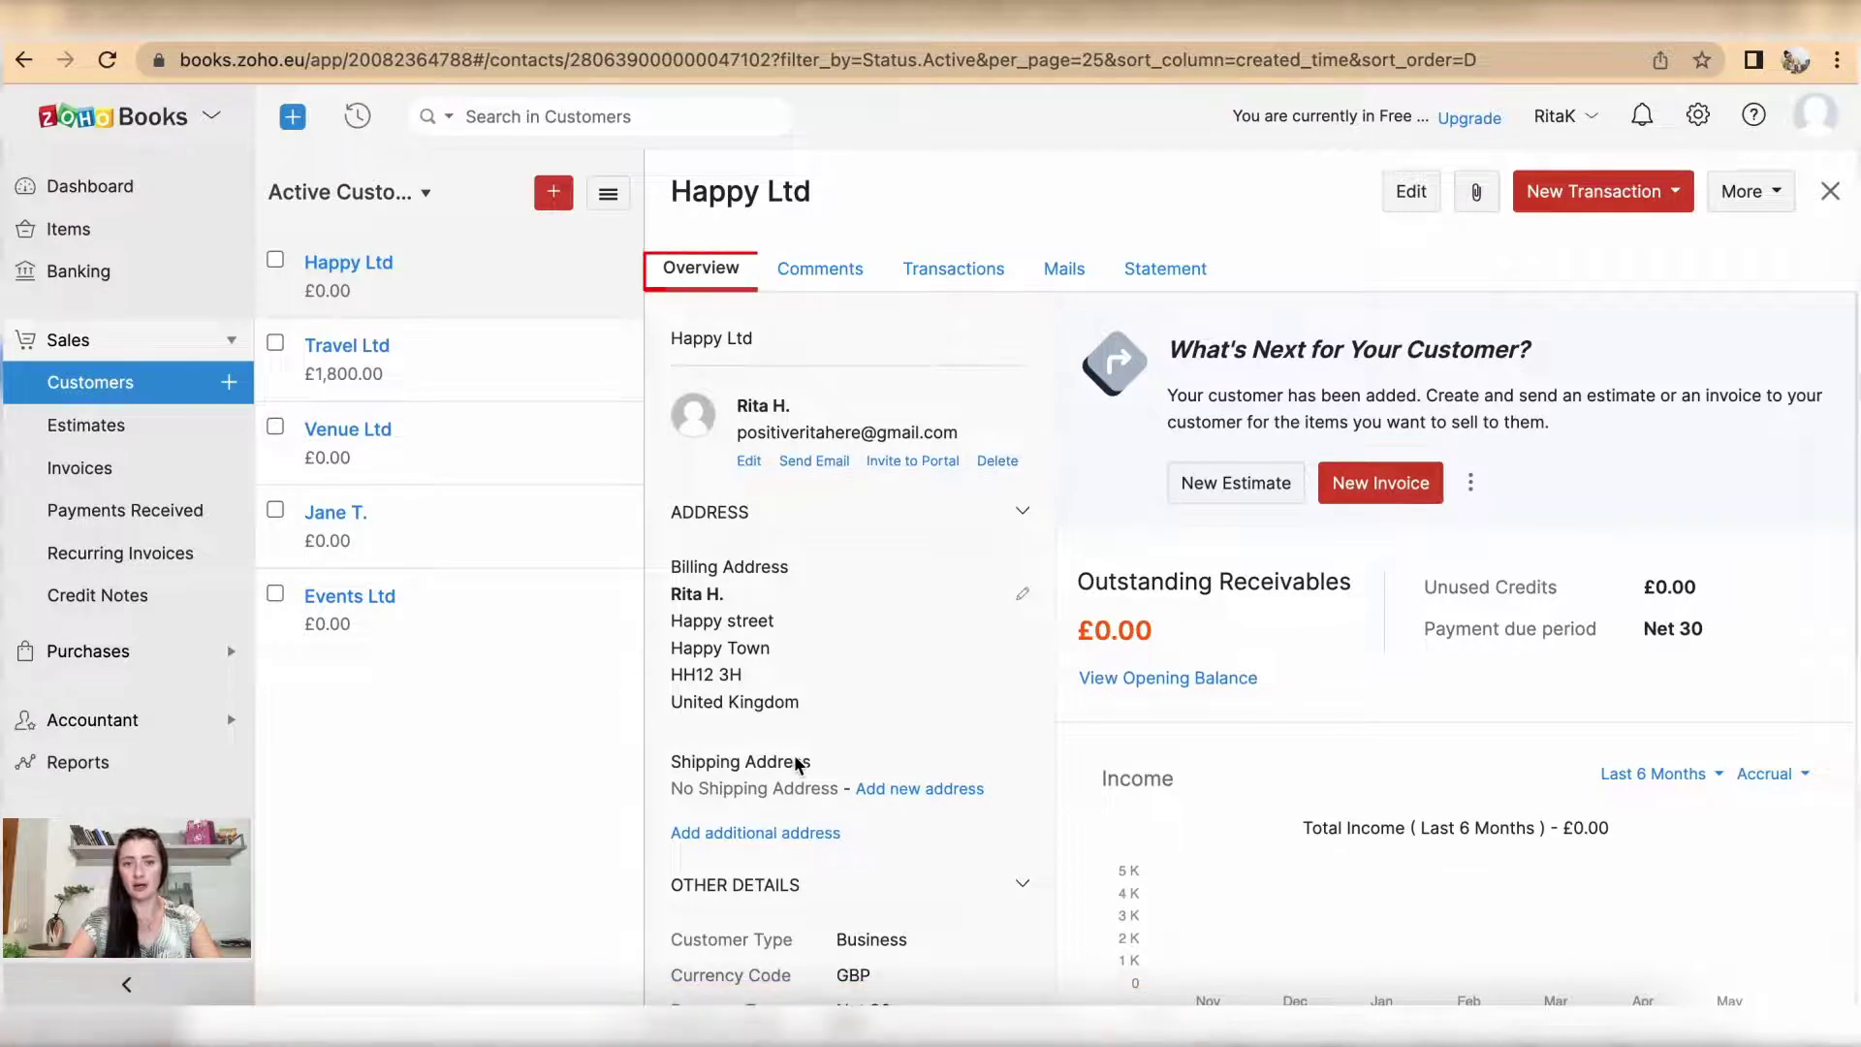
Step: Review Happy Ltd's saved overview and open its primary contact in Edit Contact Person
scroll(812, 802, "down", 5)
scroll(811, 813, "down", 3)
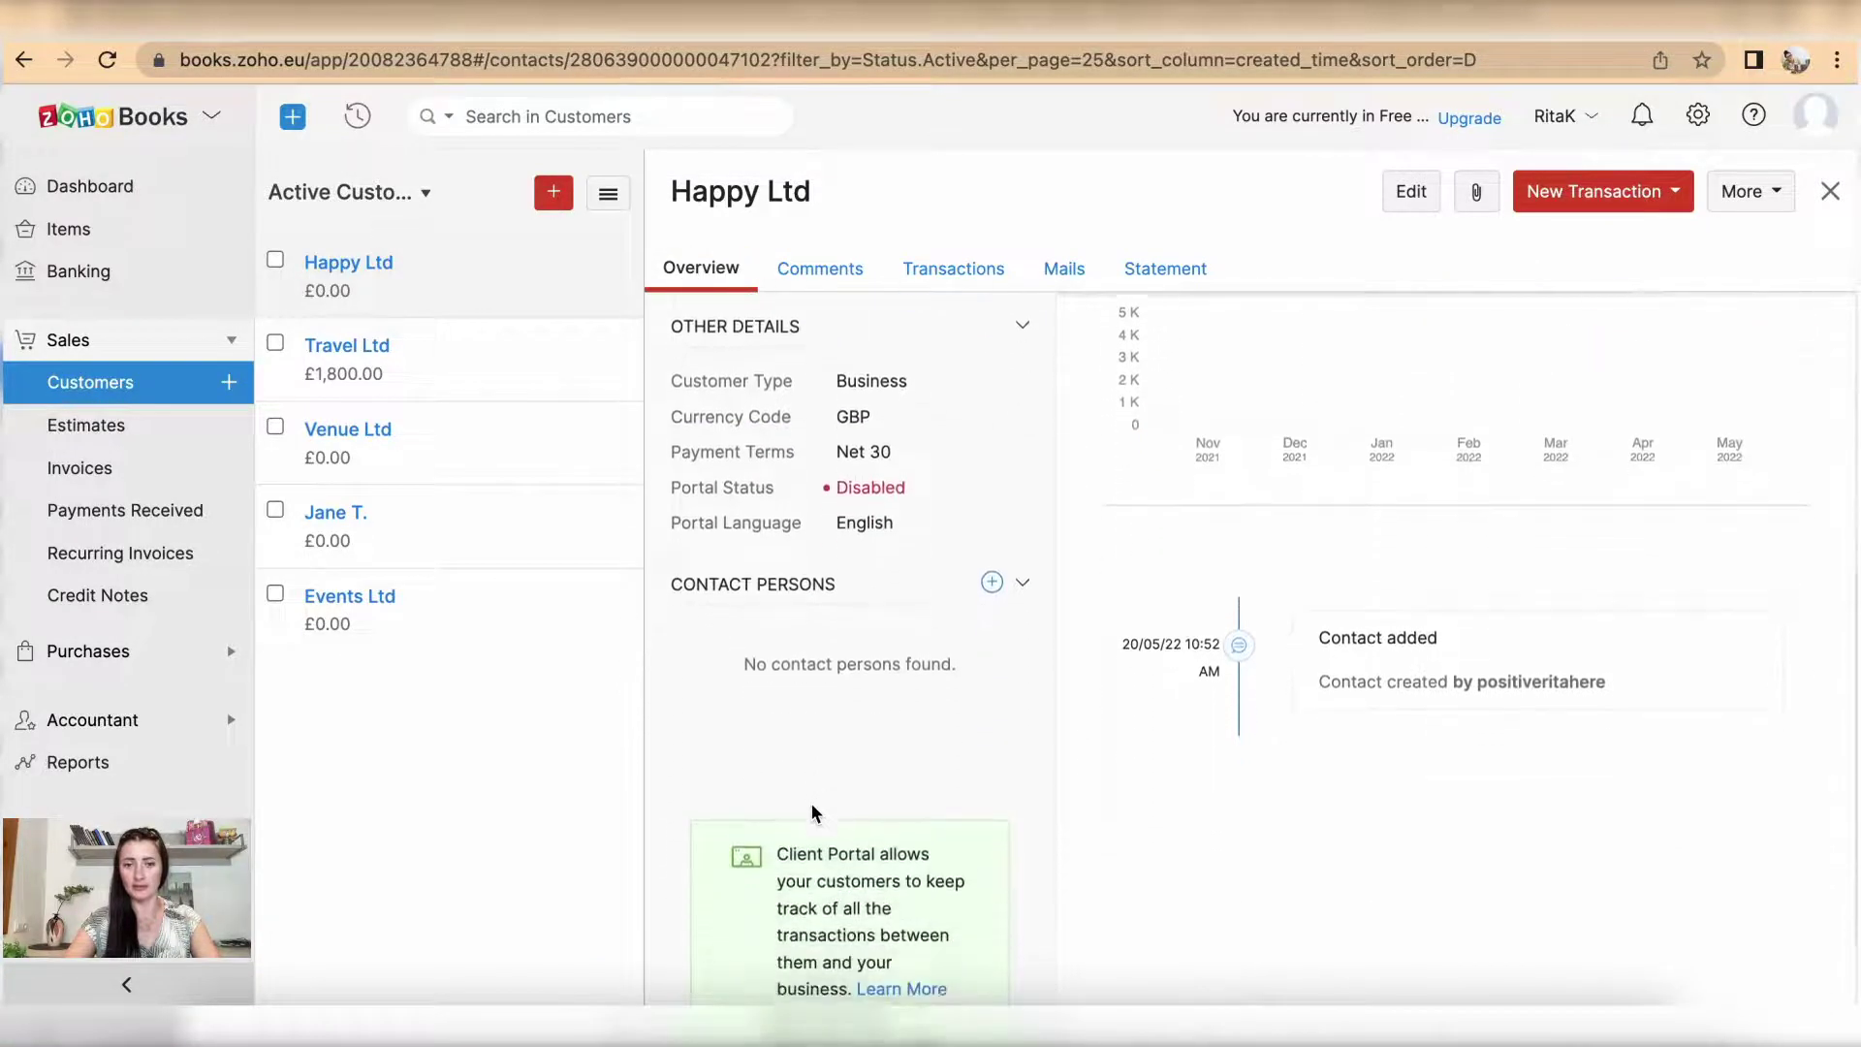
scroll(811, 804, "up", 6)
scroll(814, 814, "up", 2)
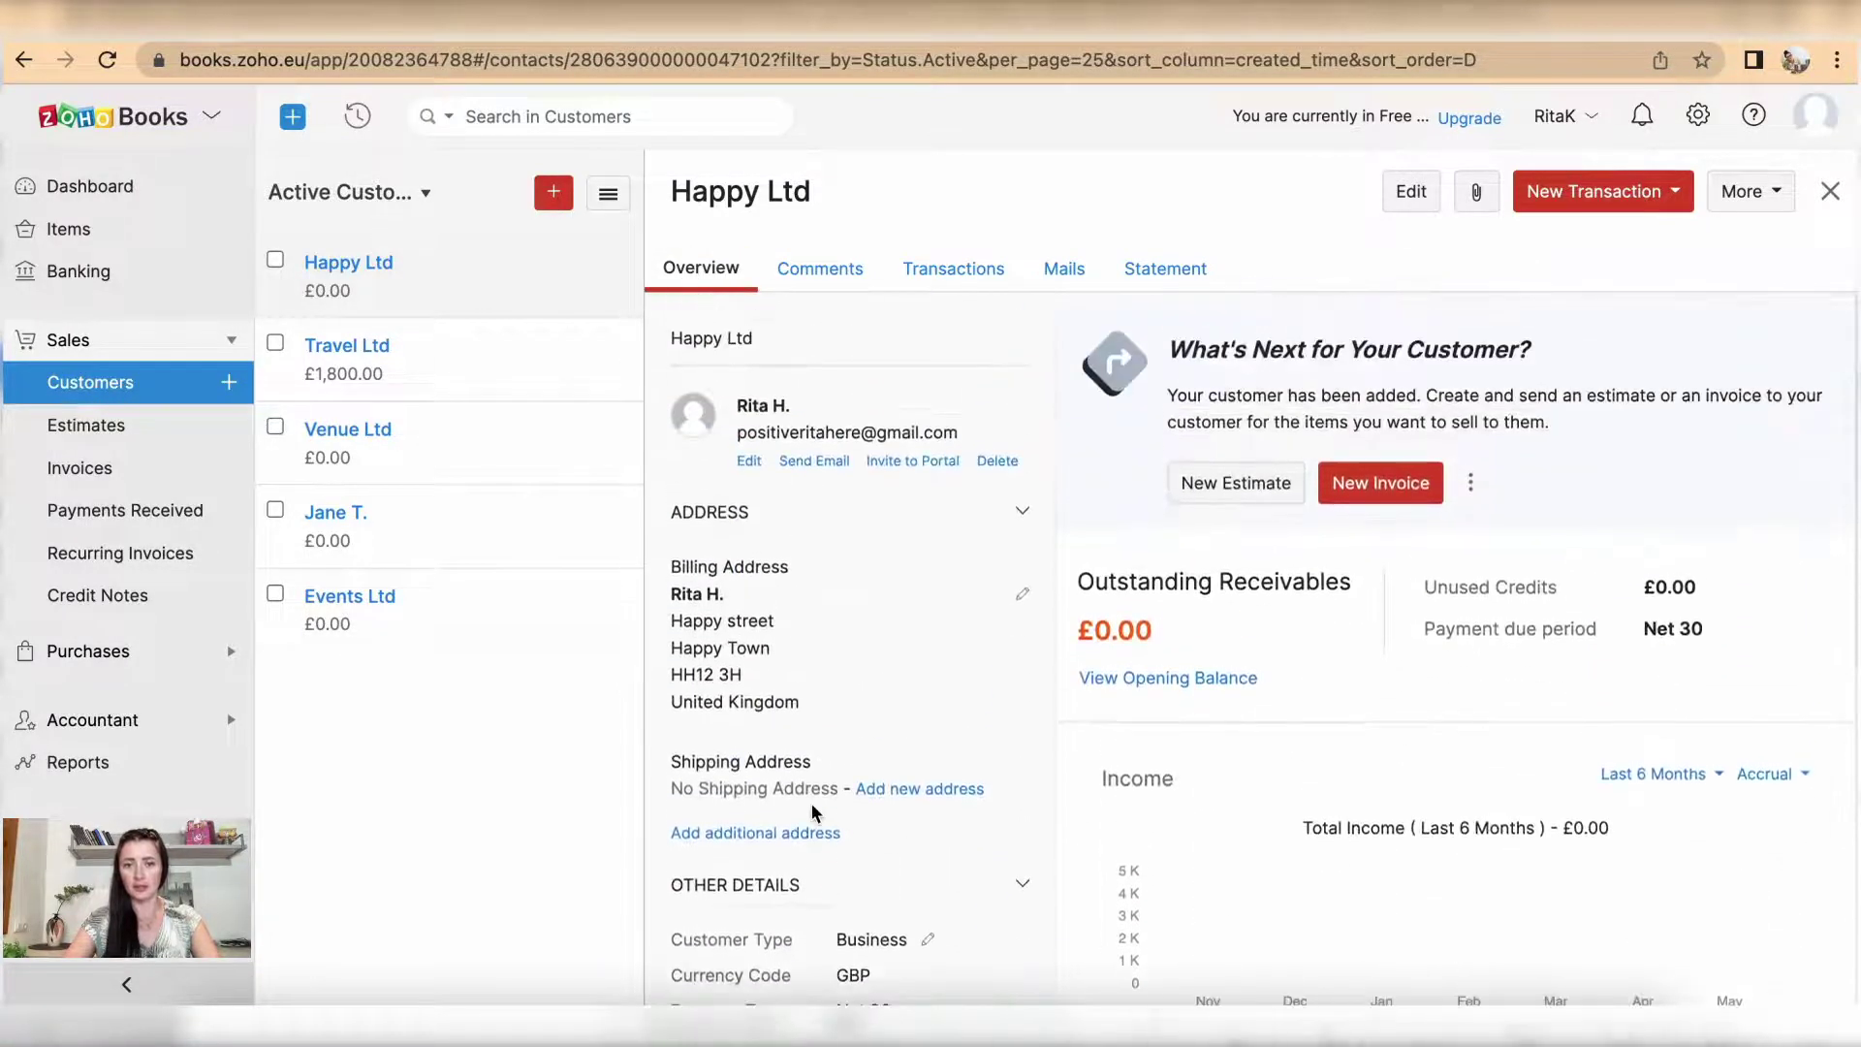
left_click(1022, 594)
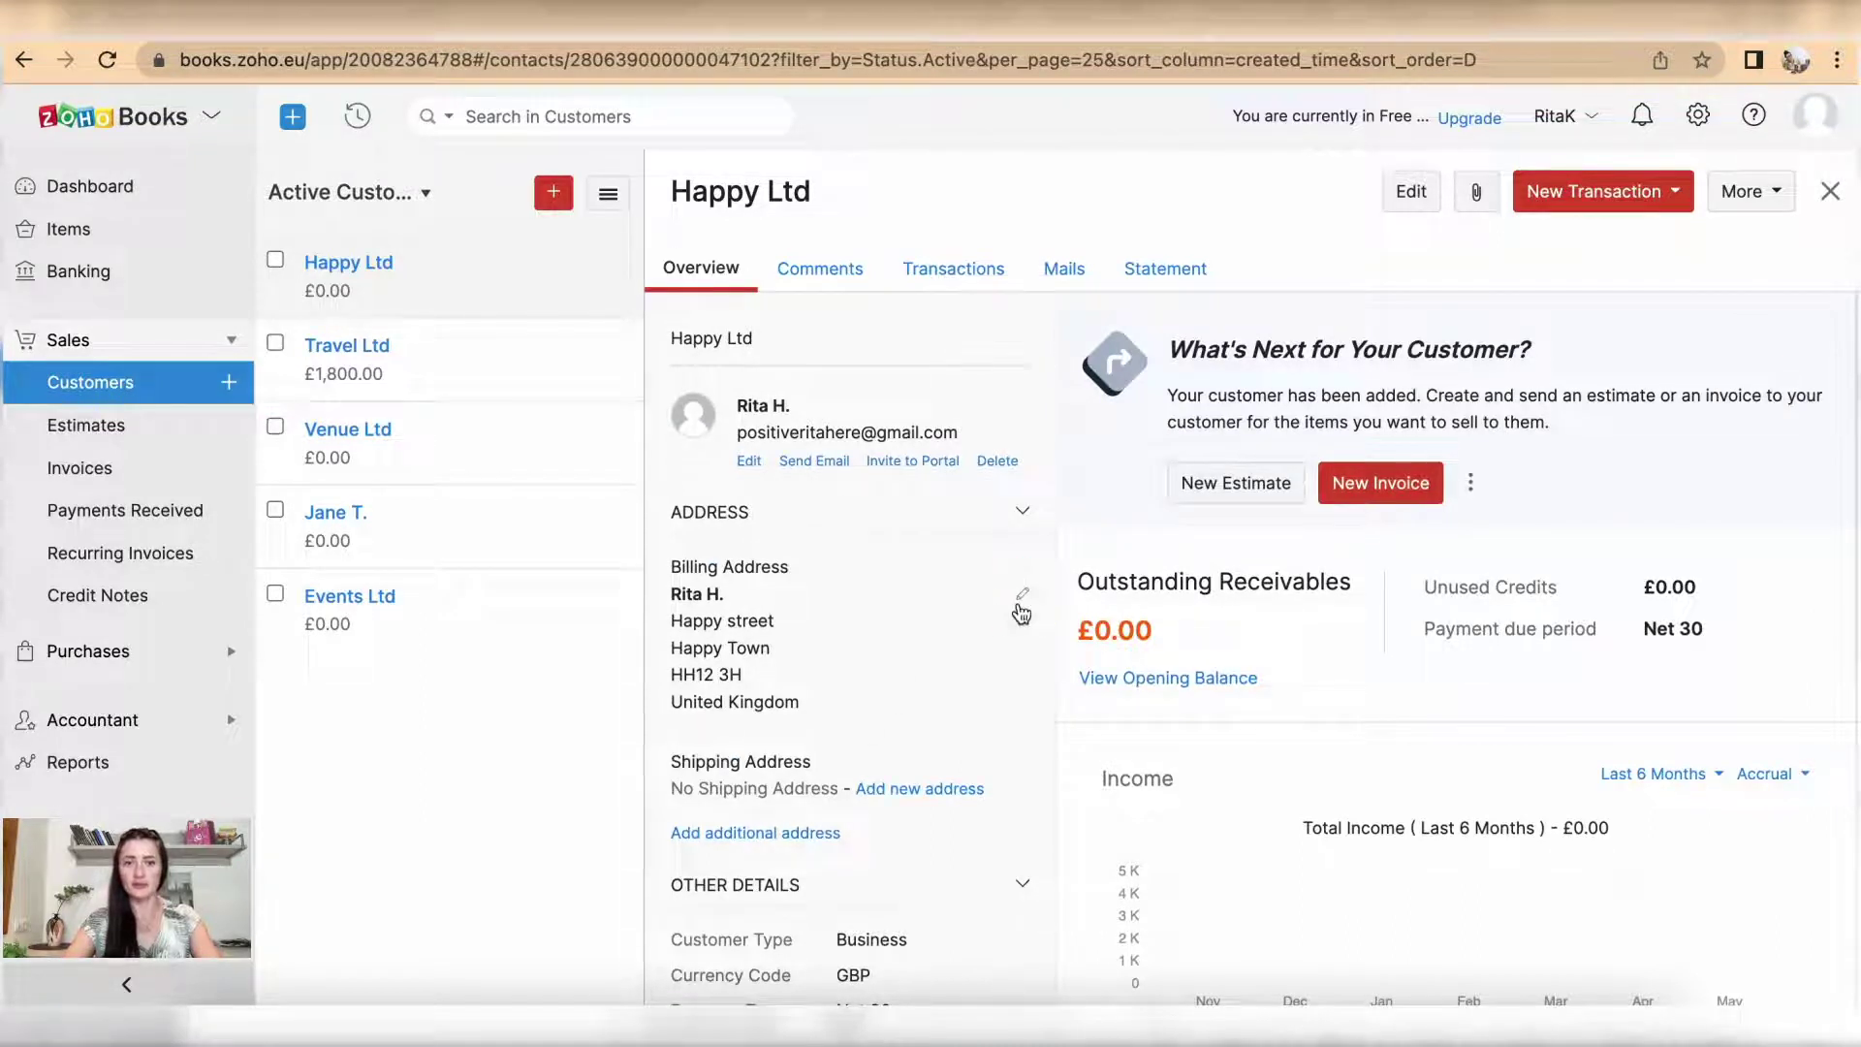
left_click(747, 465)
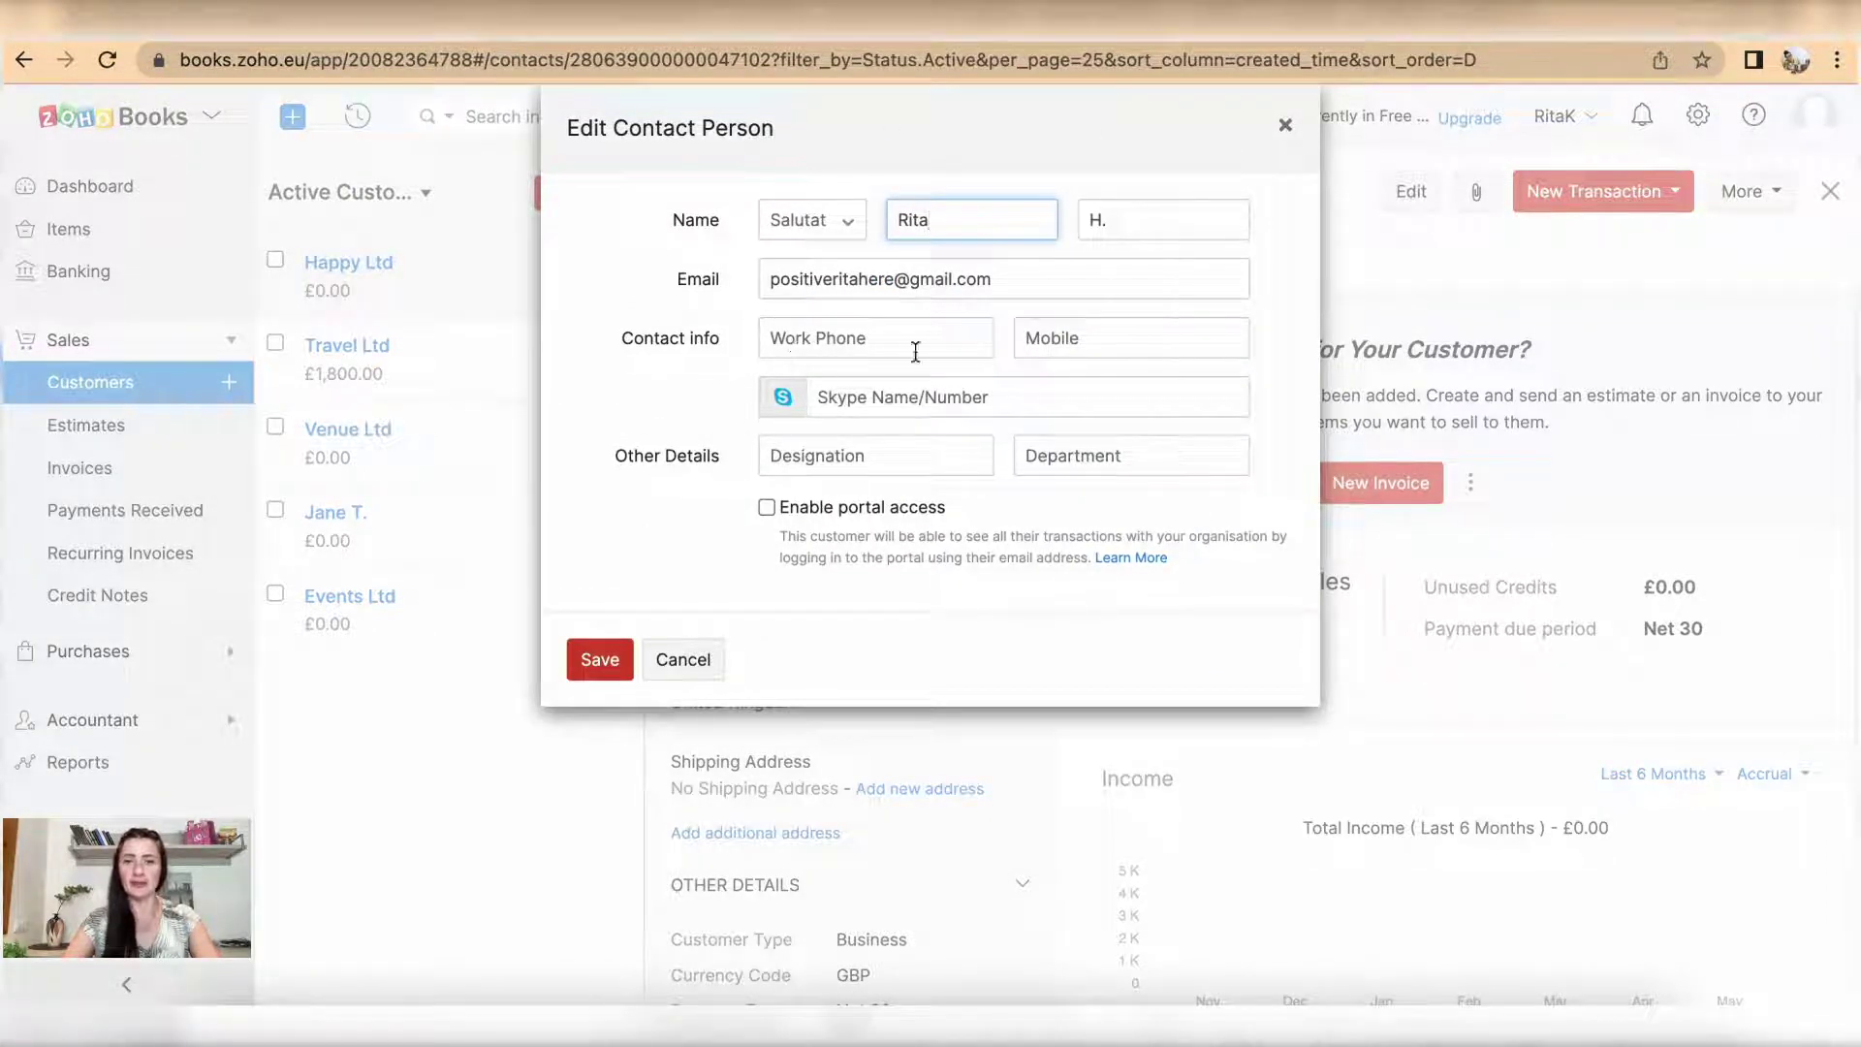
Step: Cancel the contact person editor and switch to Happy Ltd's Comments tab
left_click(685, 659)
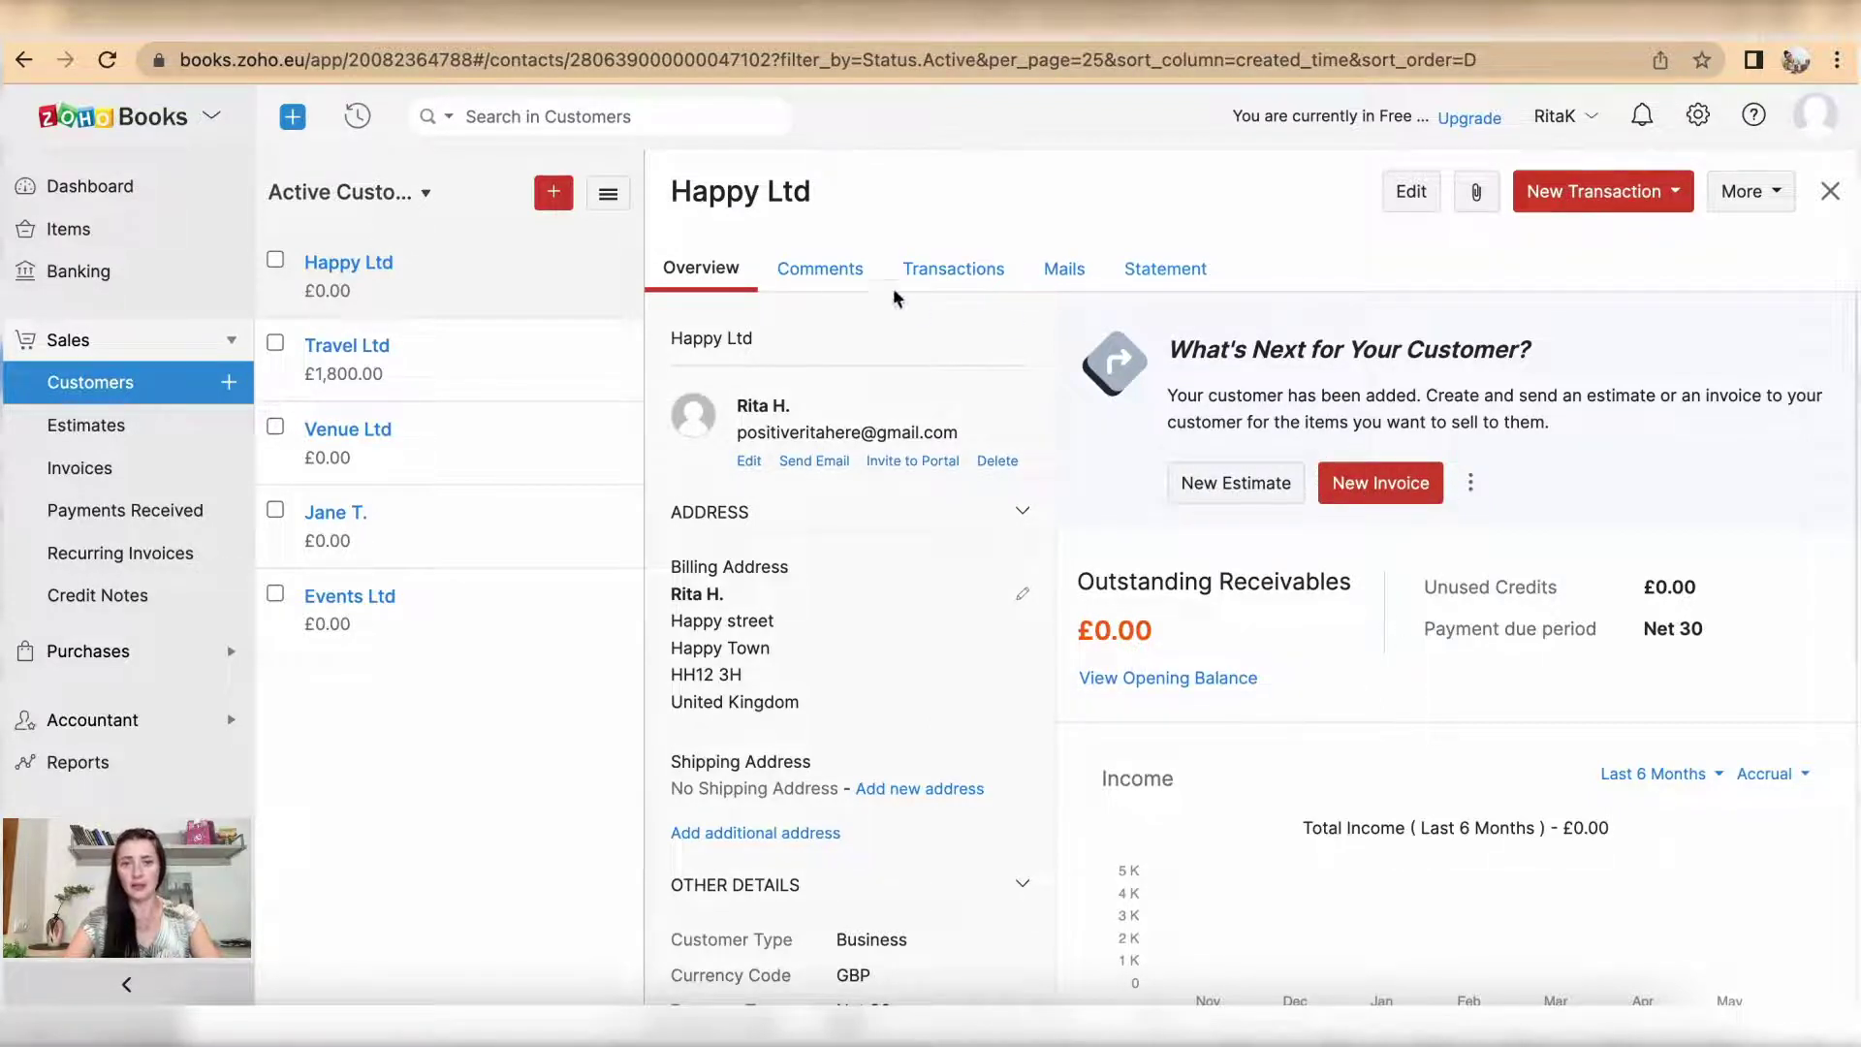
left_click(818, 269)
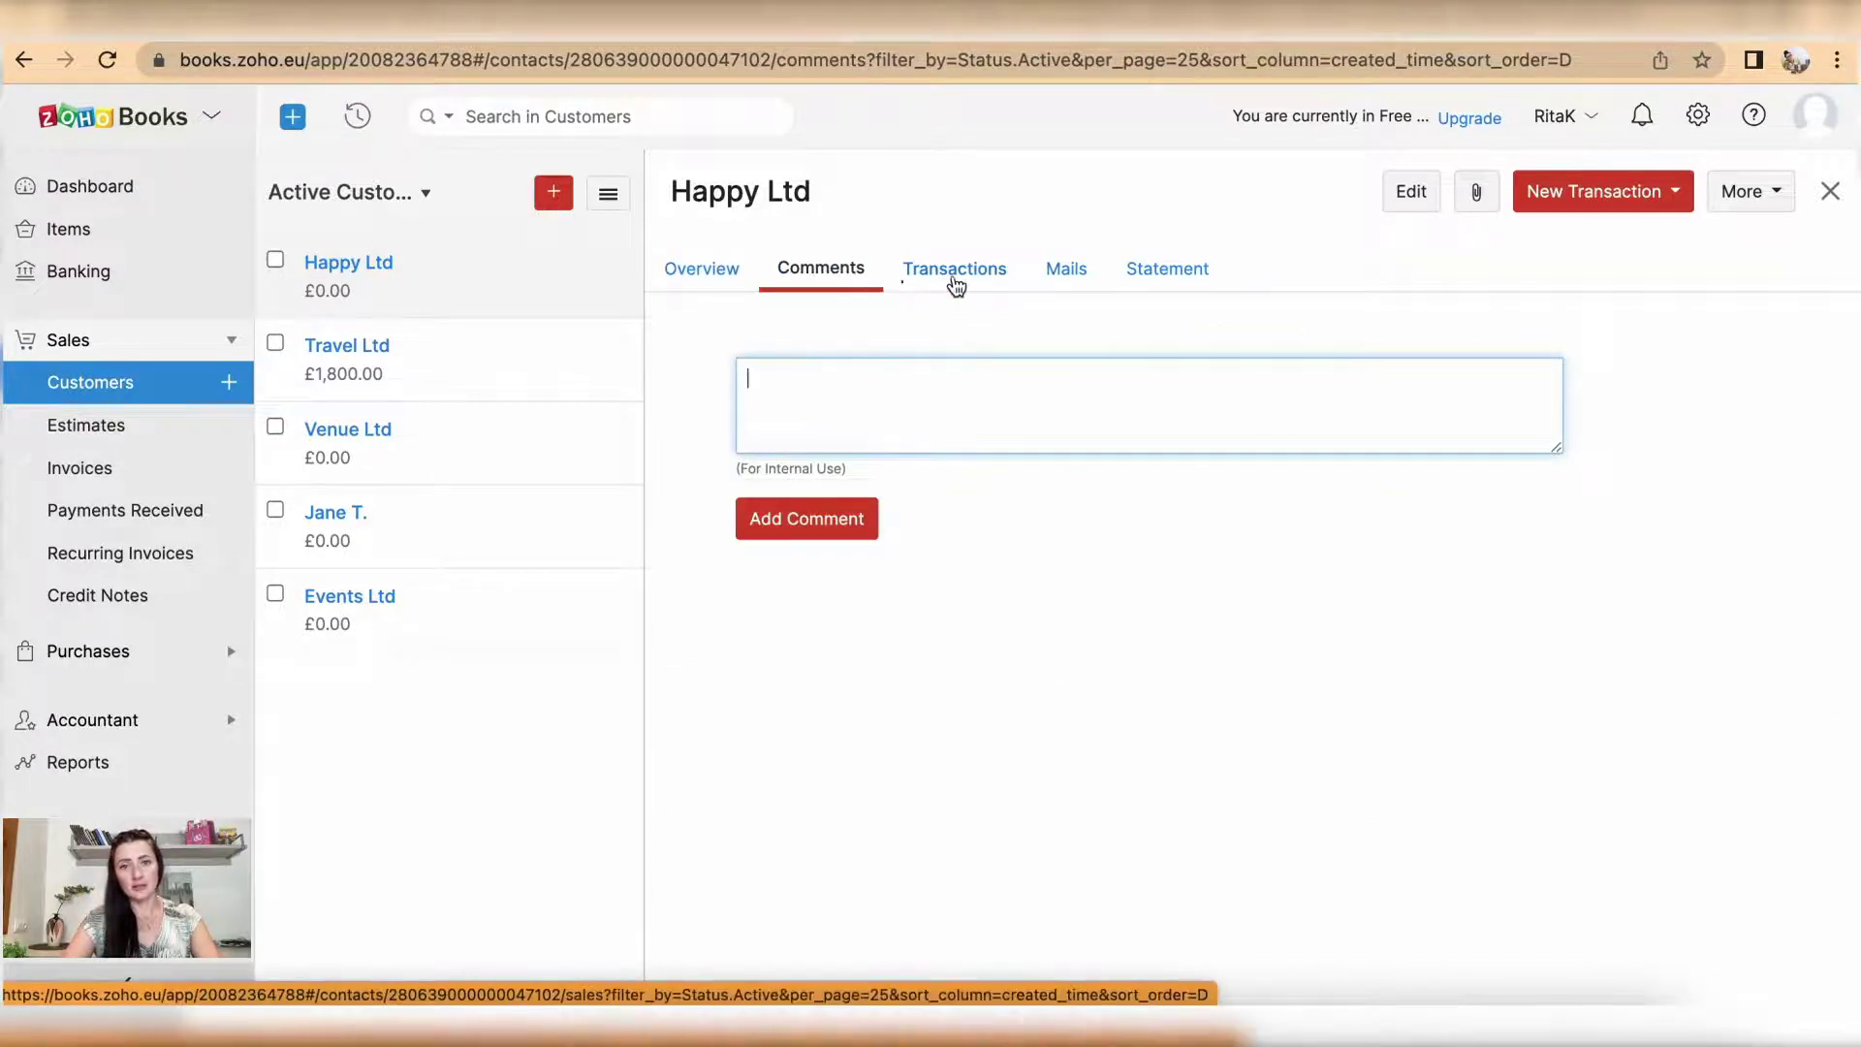
Step: Check Happy Ltd's Transactions and Mails, then its May 2022 statement showing £0.00 due
left_click(964, 279)
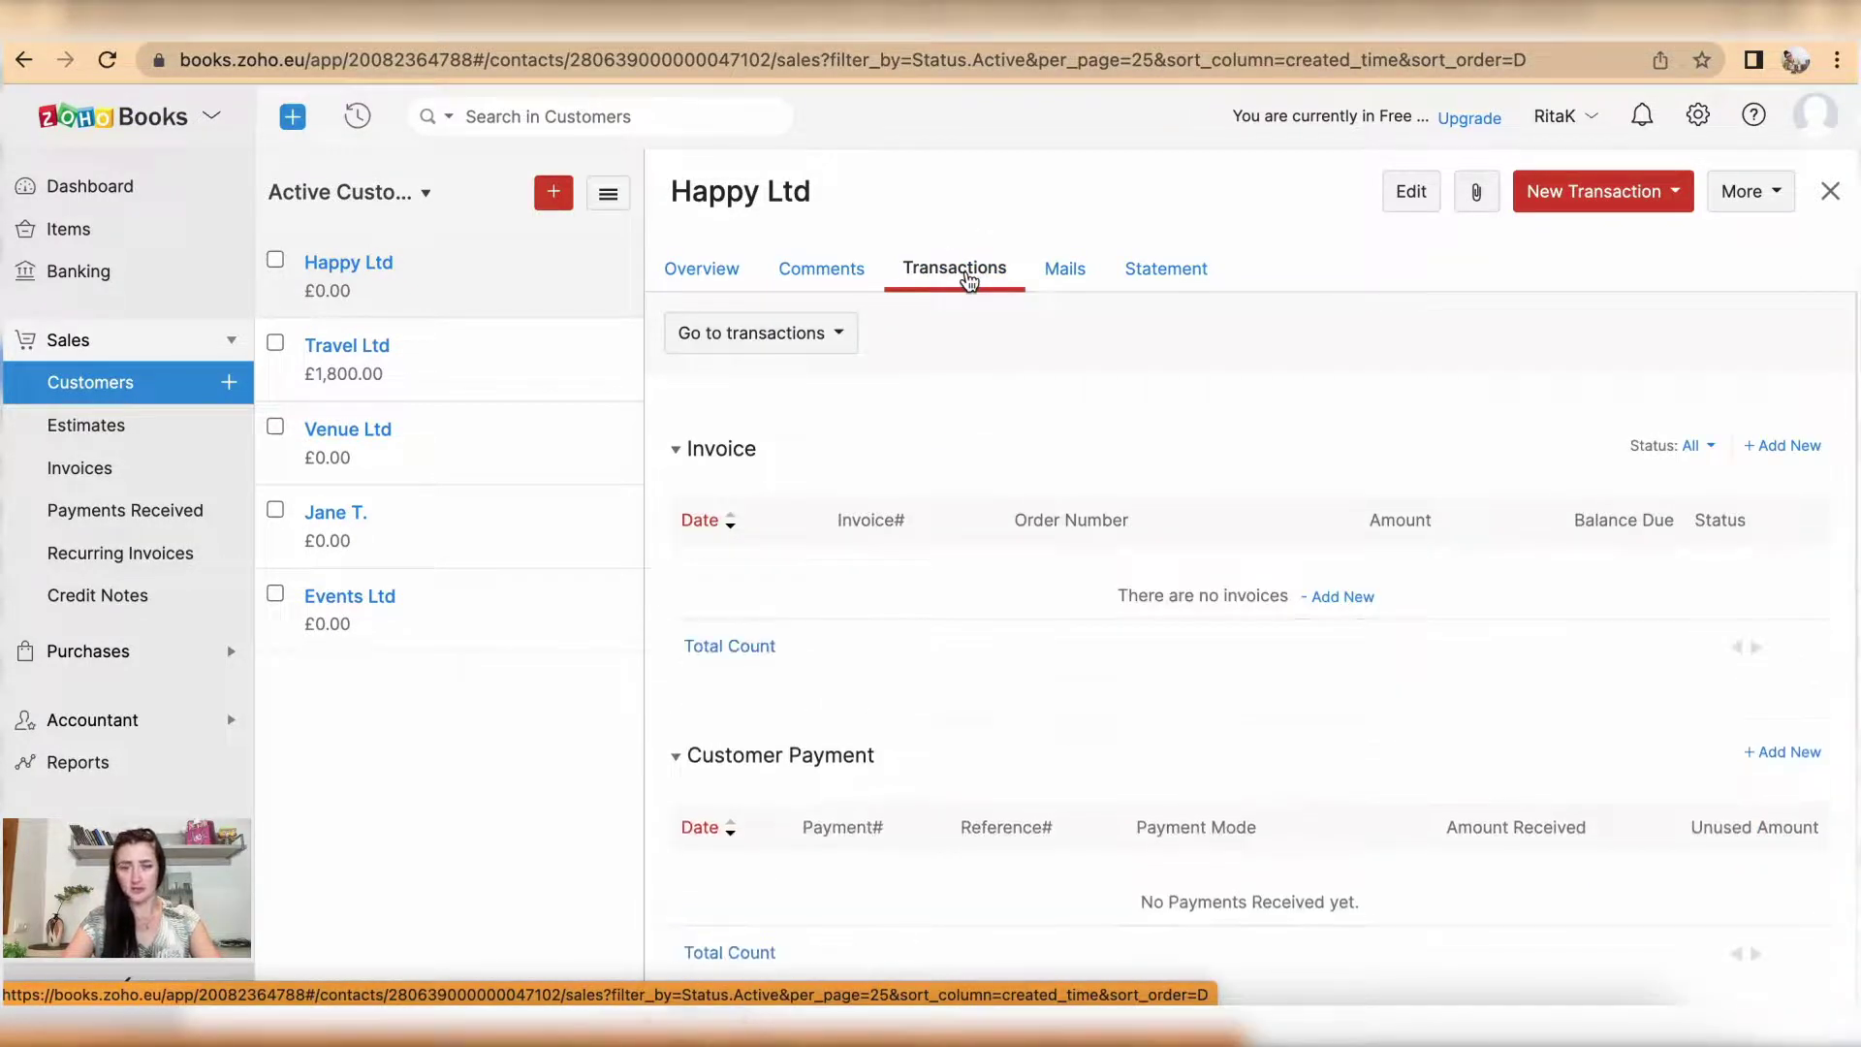
left_click(1065, 270)
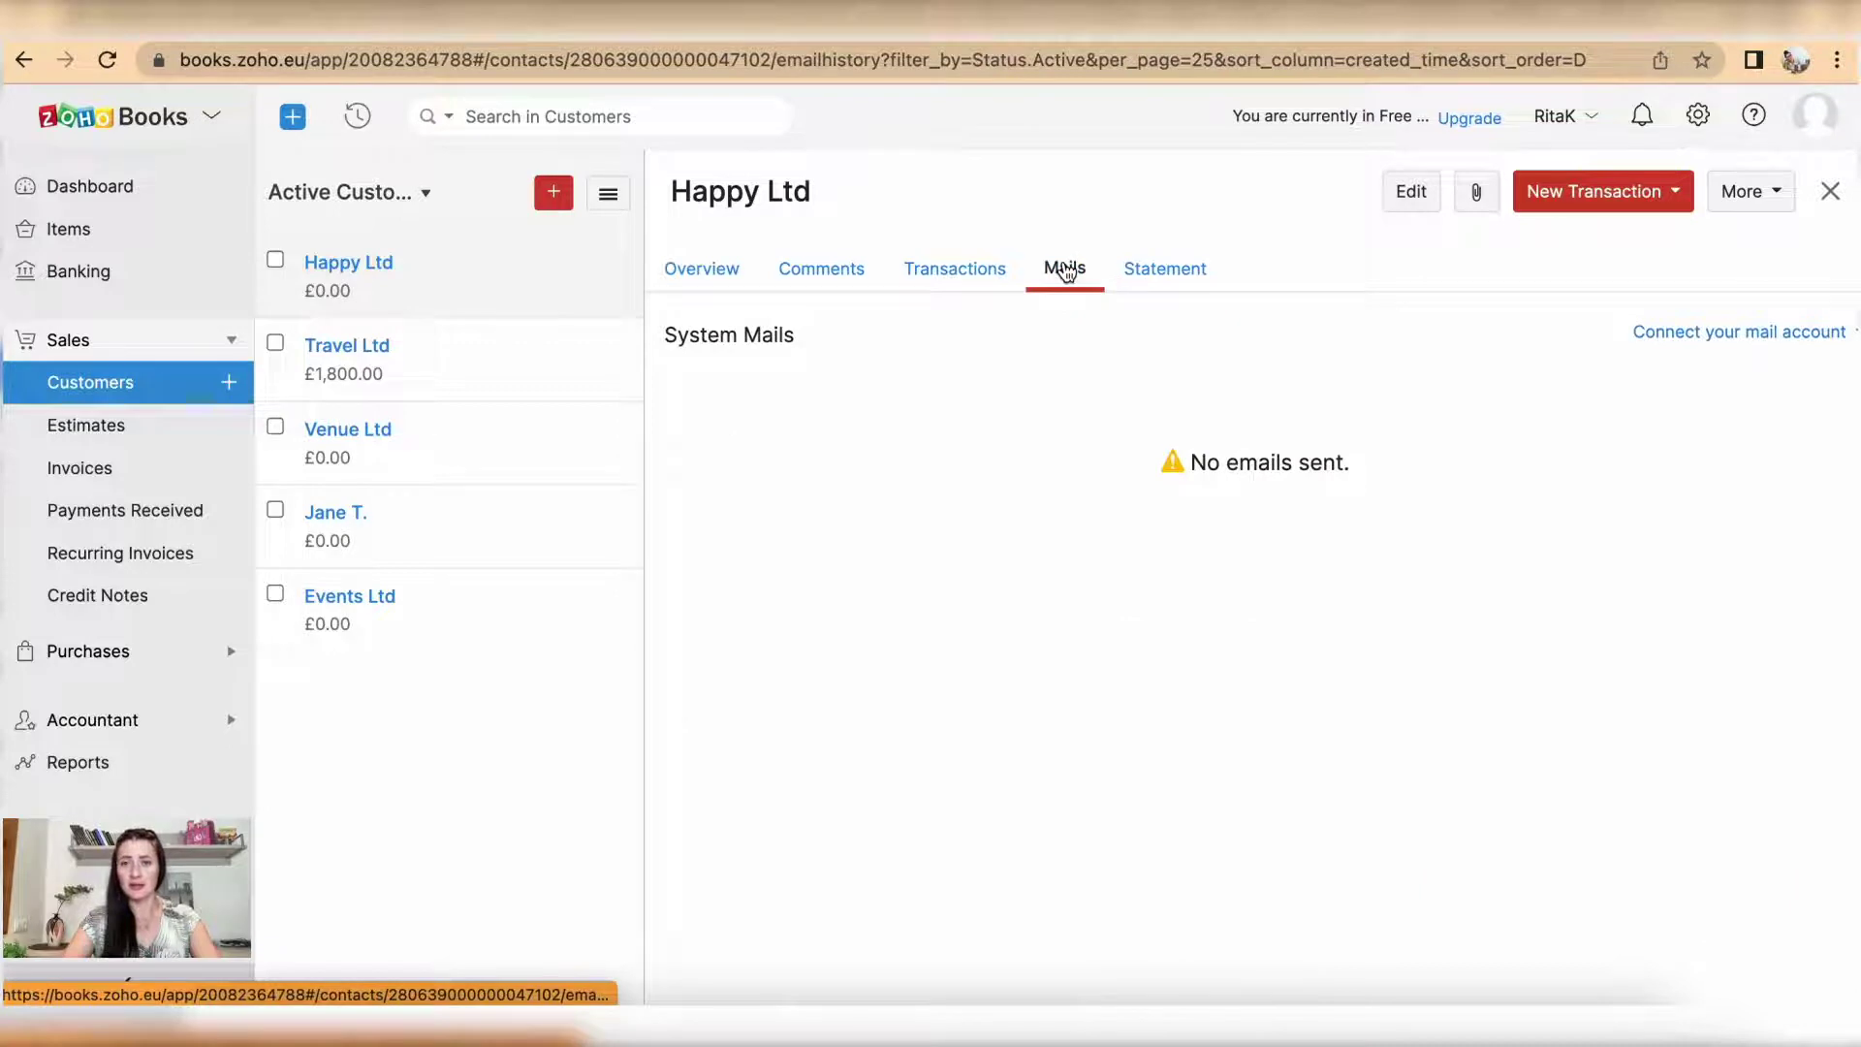
left_click(1153, 272)
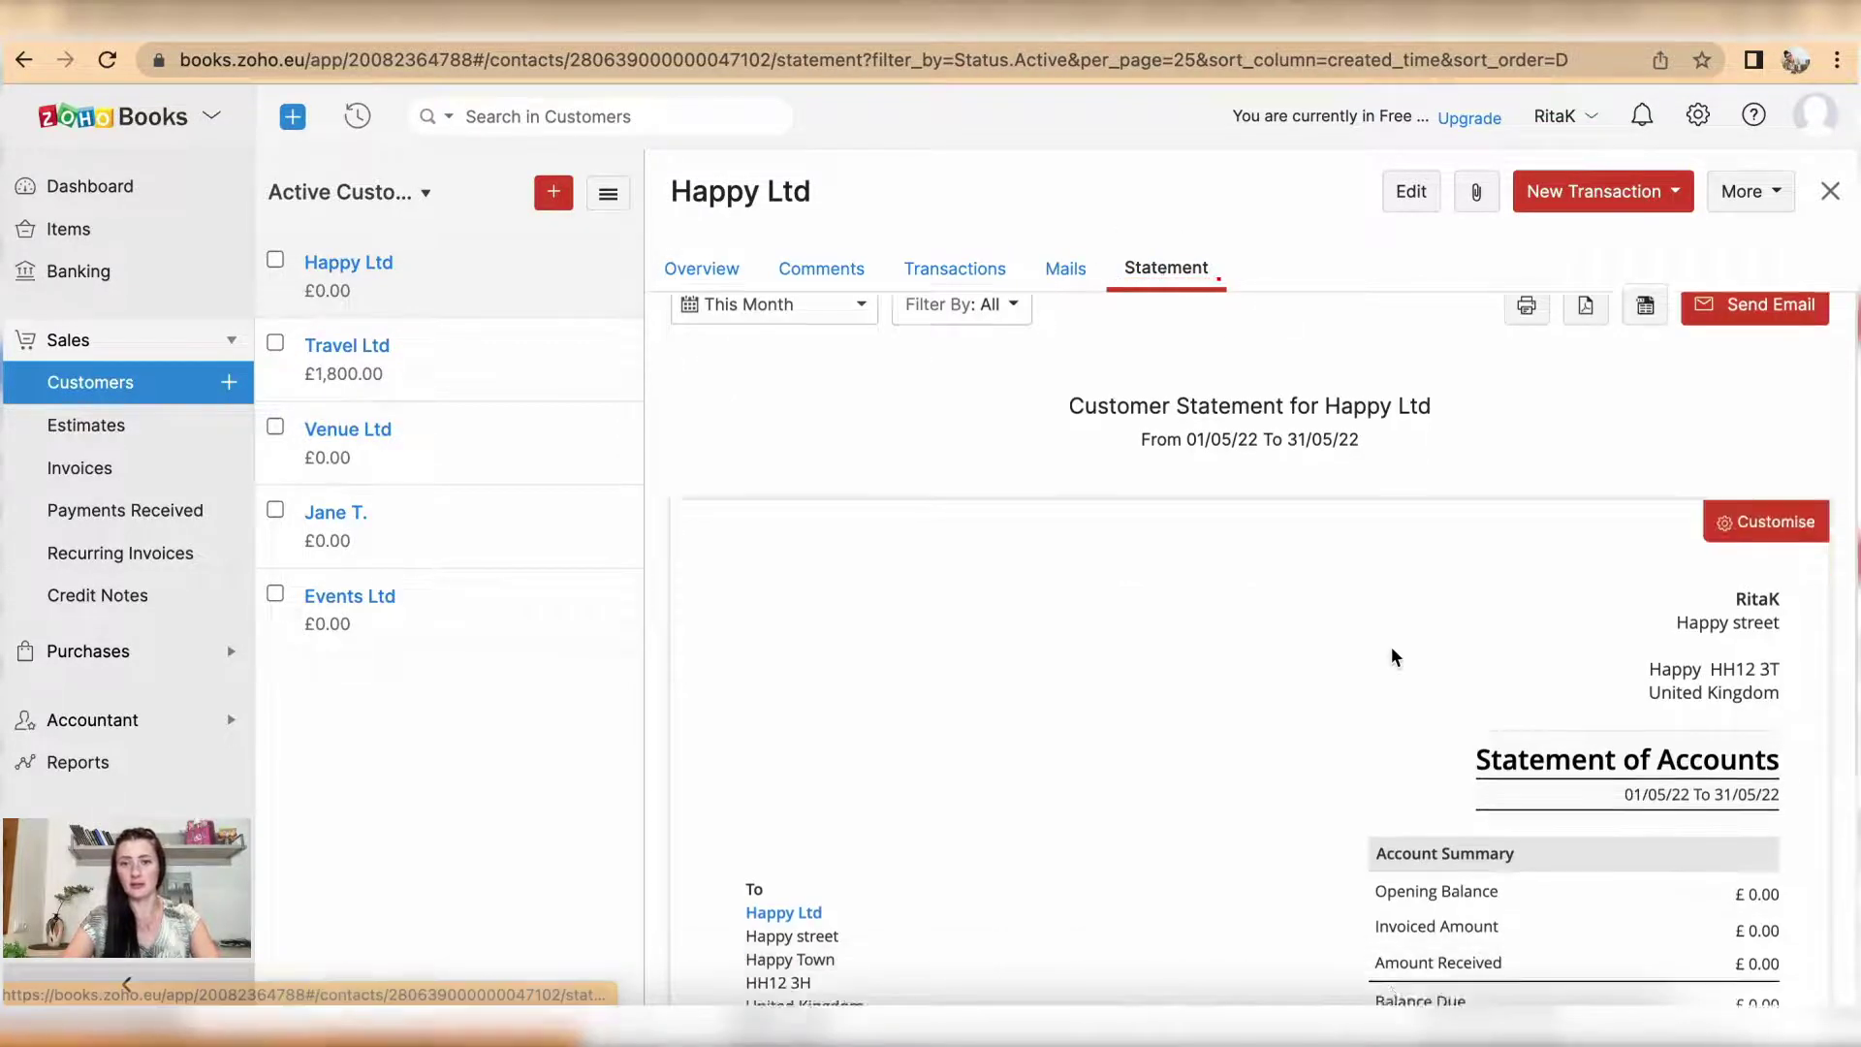
scroll(1393, 653, "down", 2)
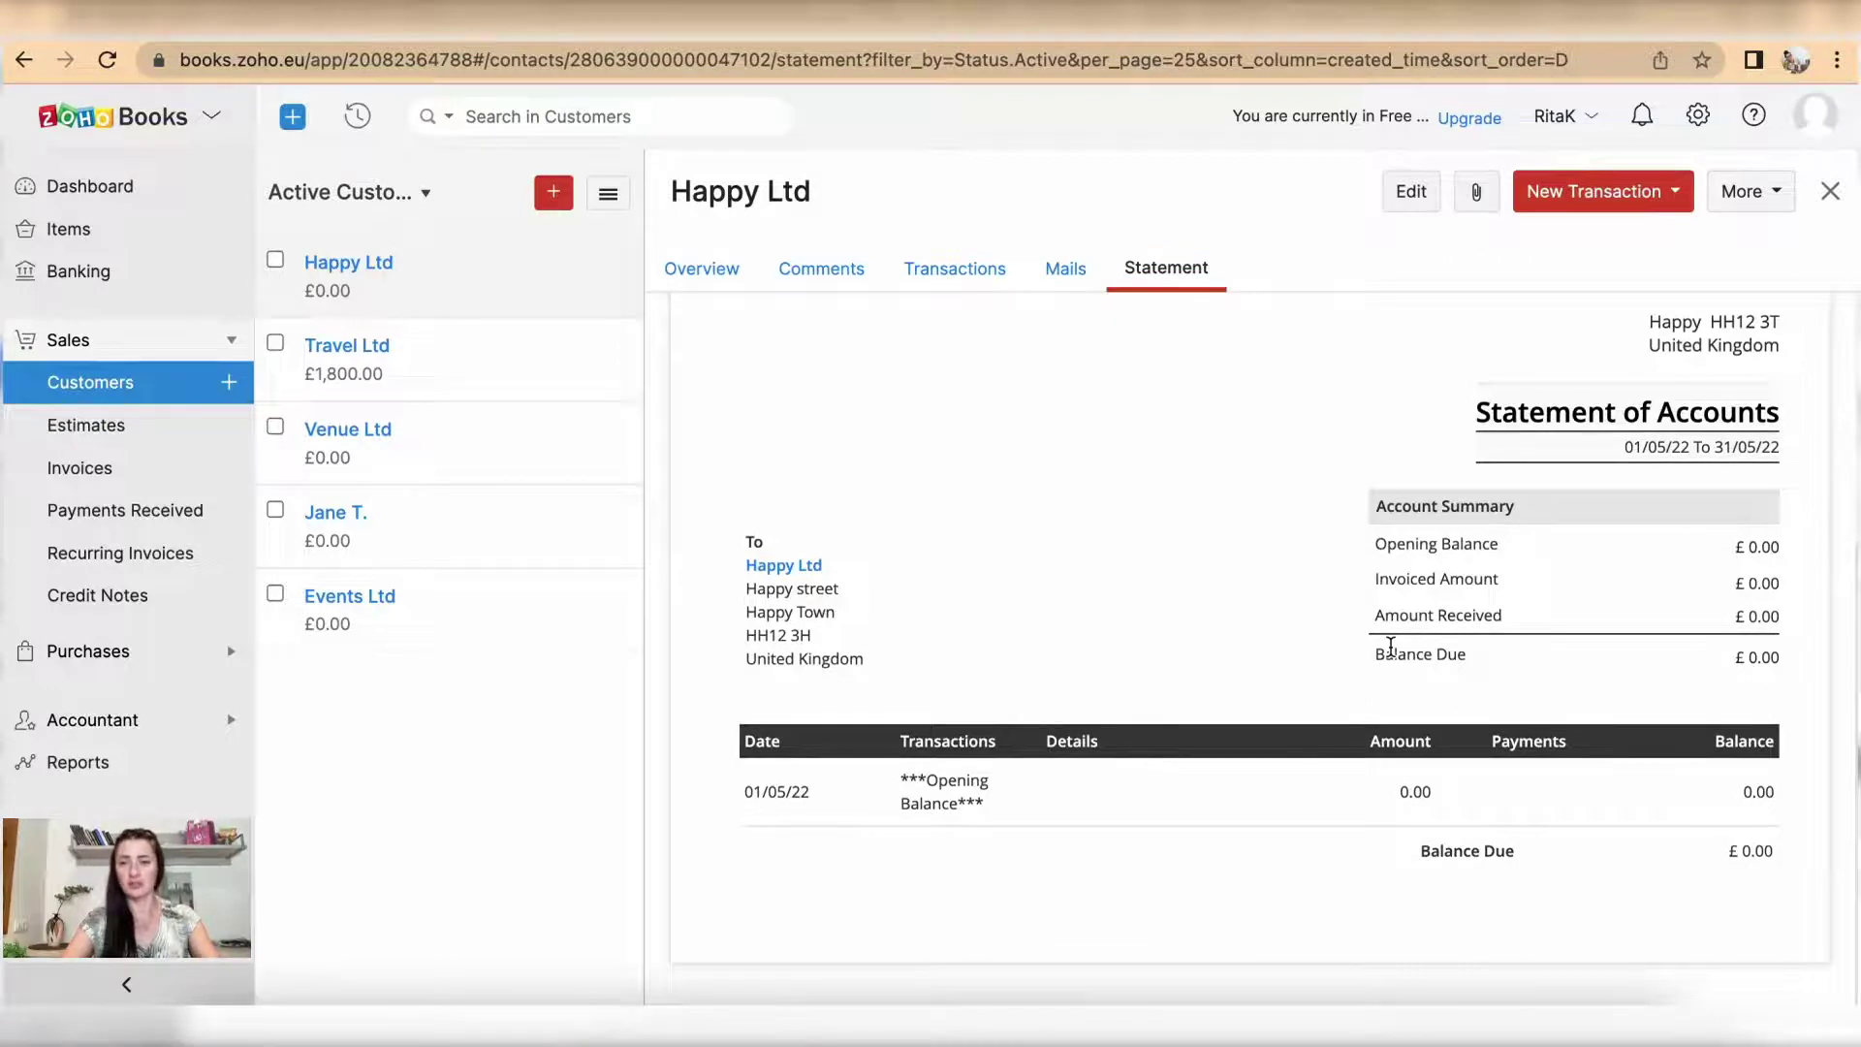
scroll(1524, 395, "up", 3)
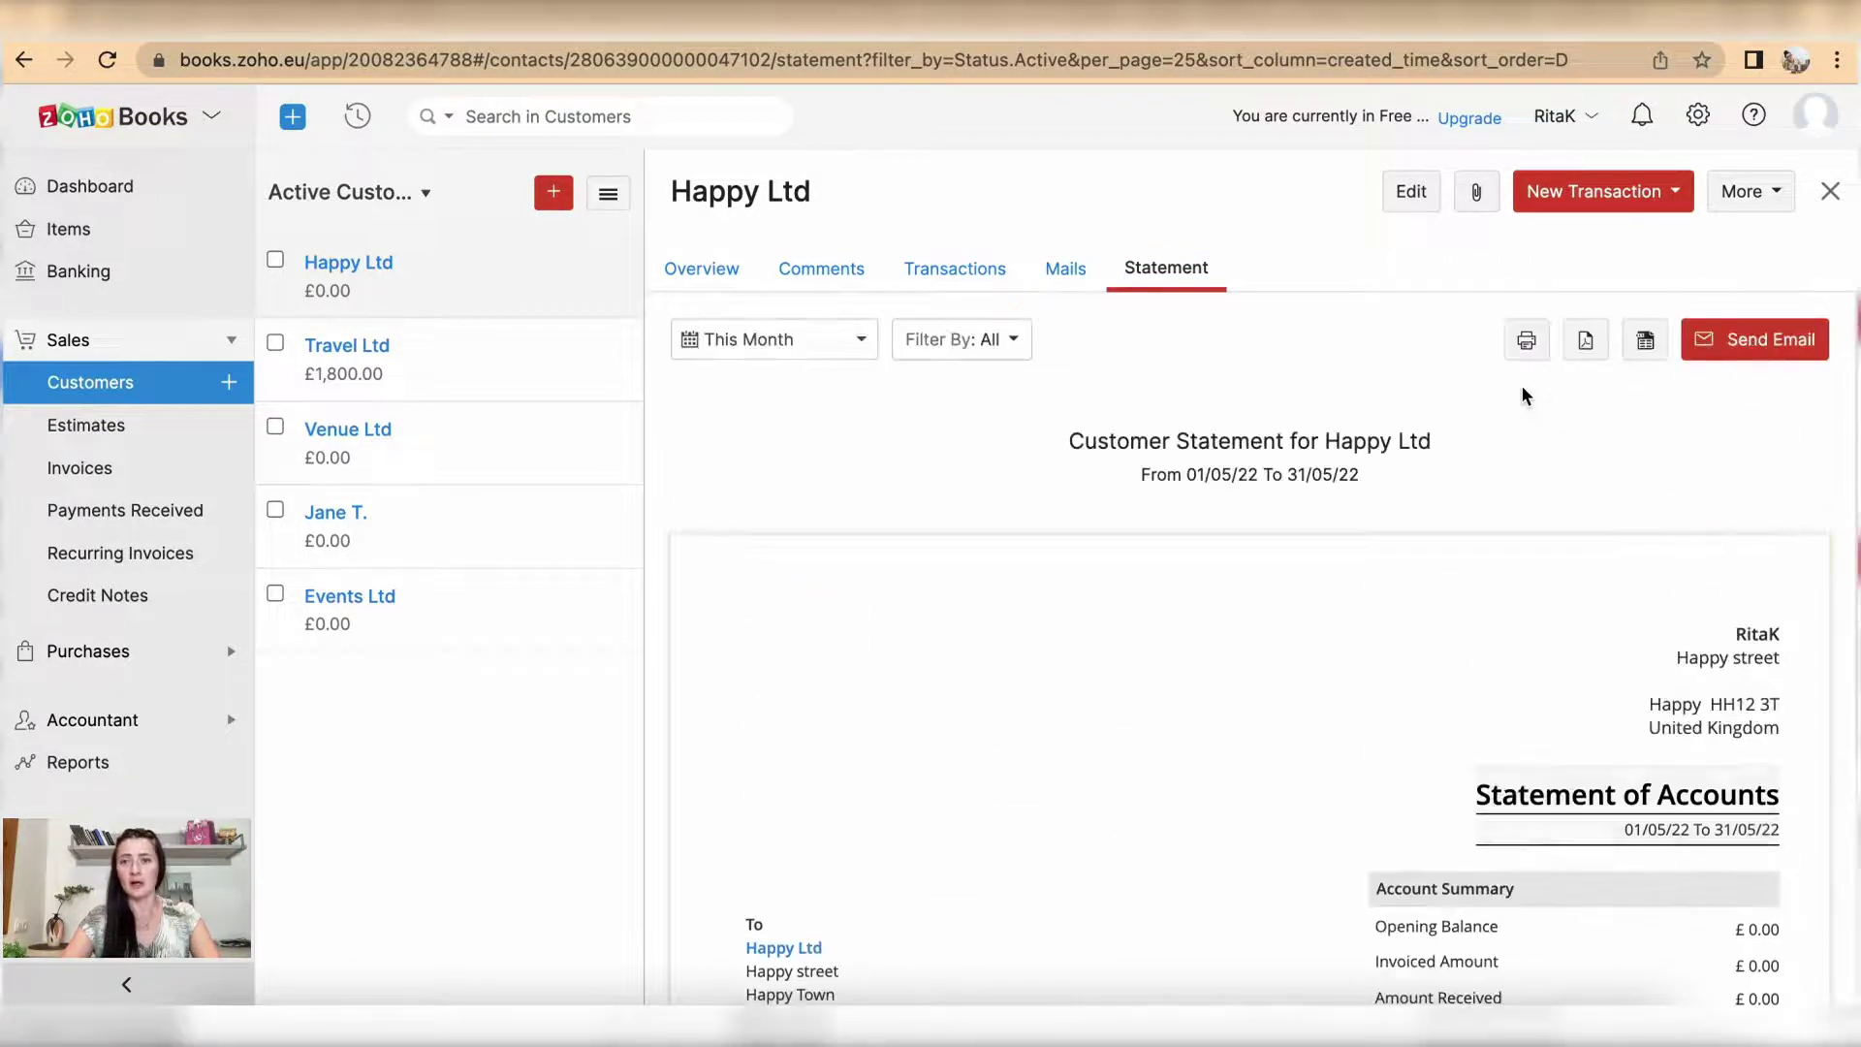
left_click(1413, 199)
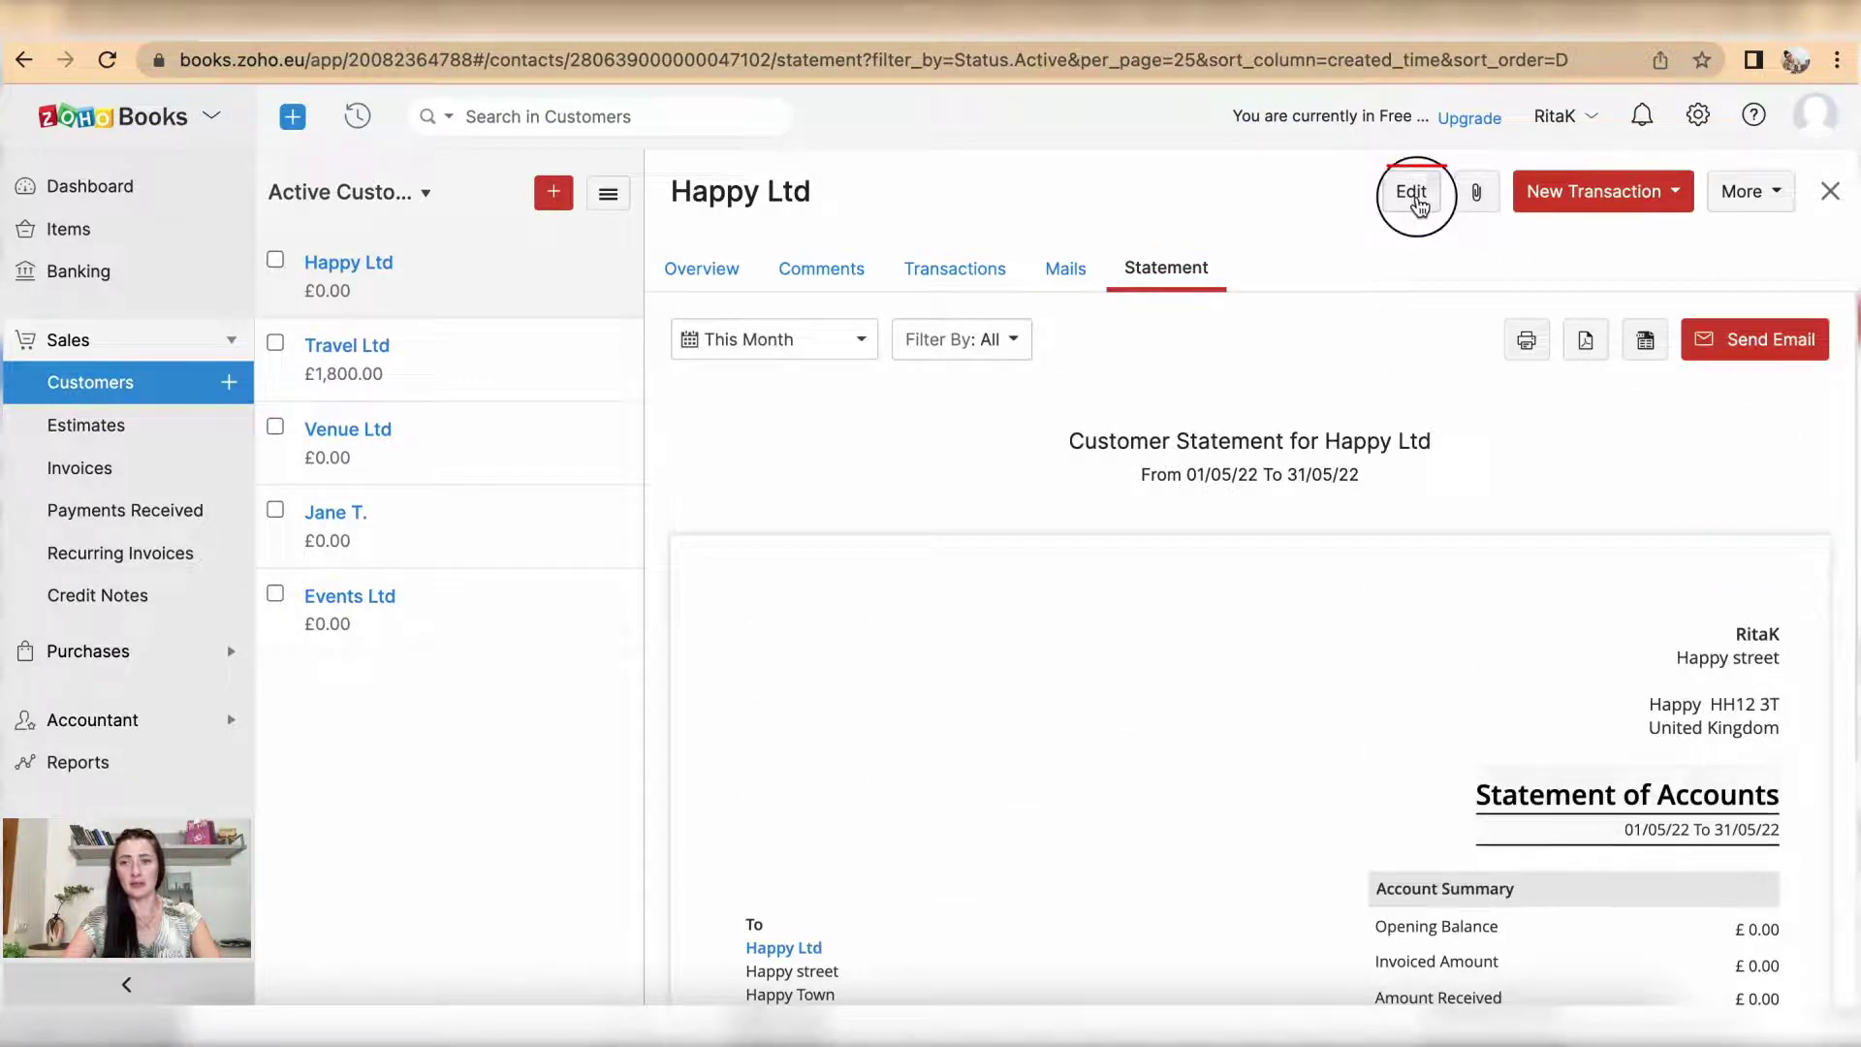
scroll(967, 695, "down", 5)
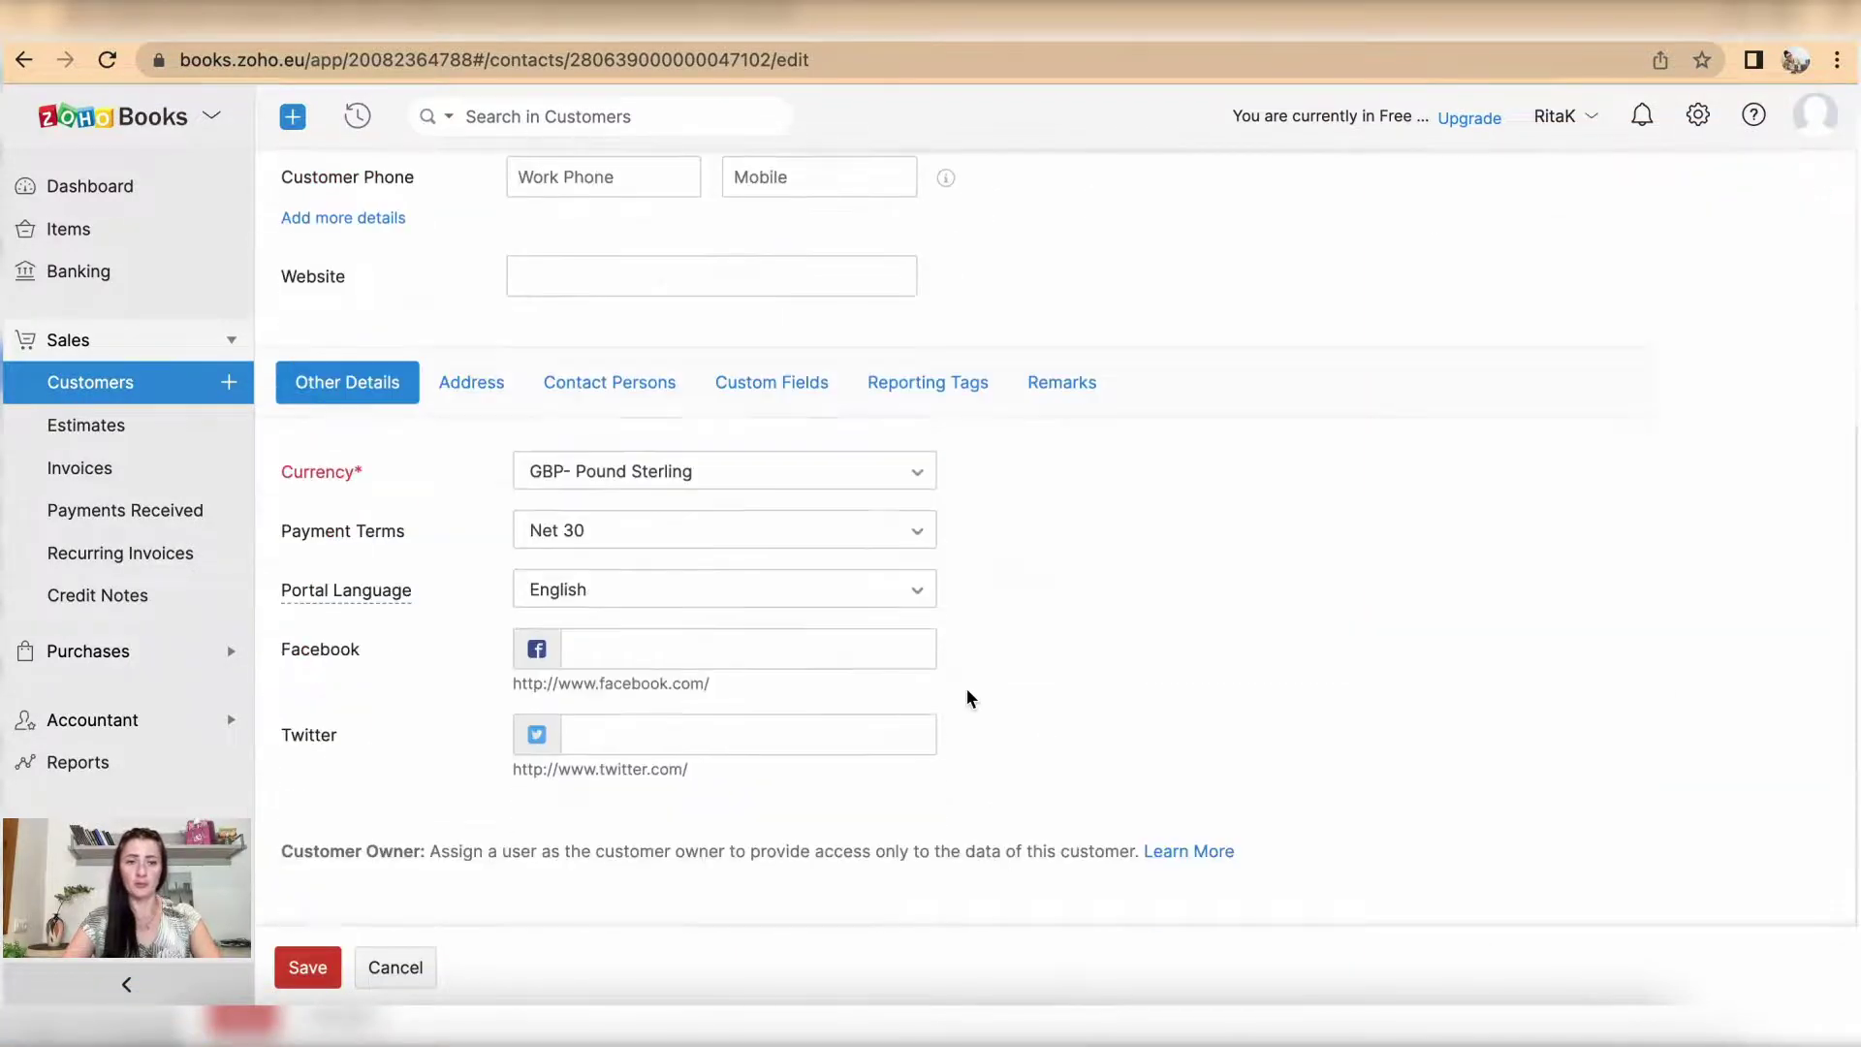
left_click(396, 969)
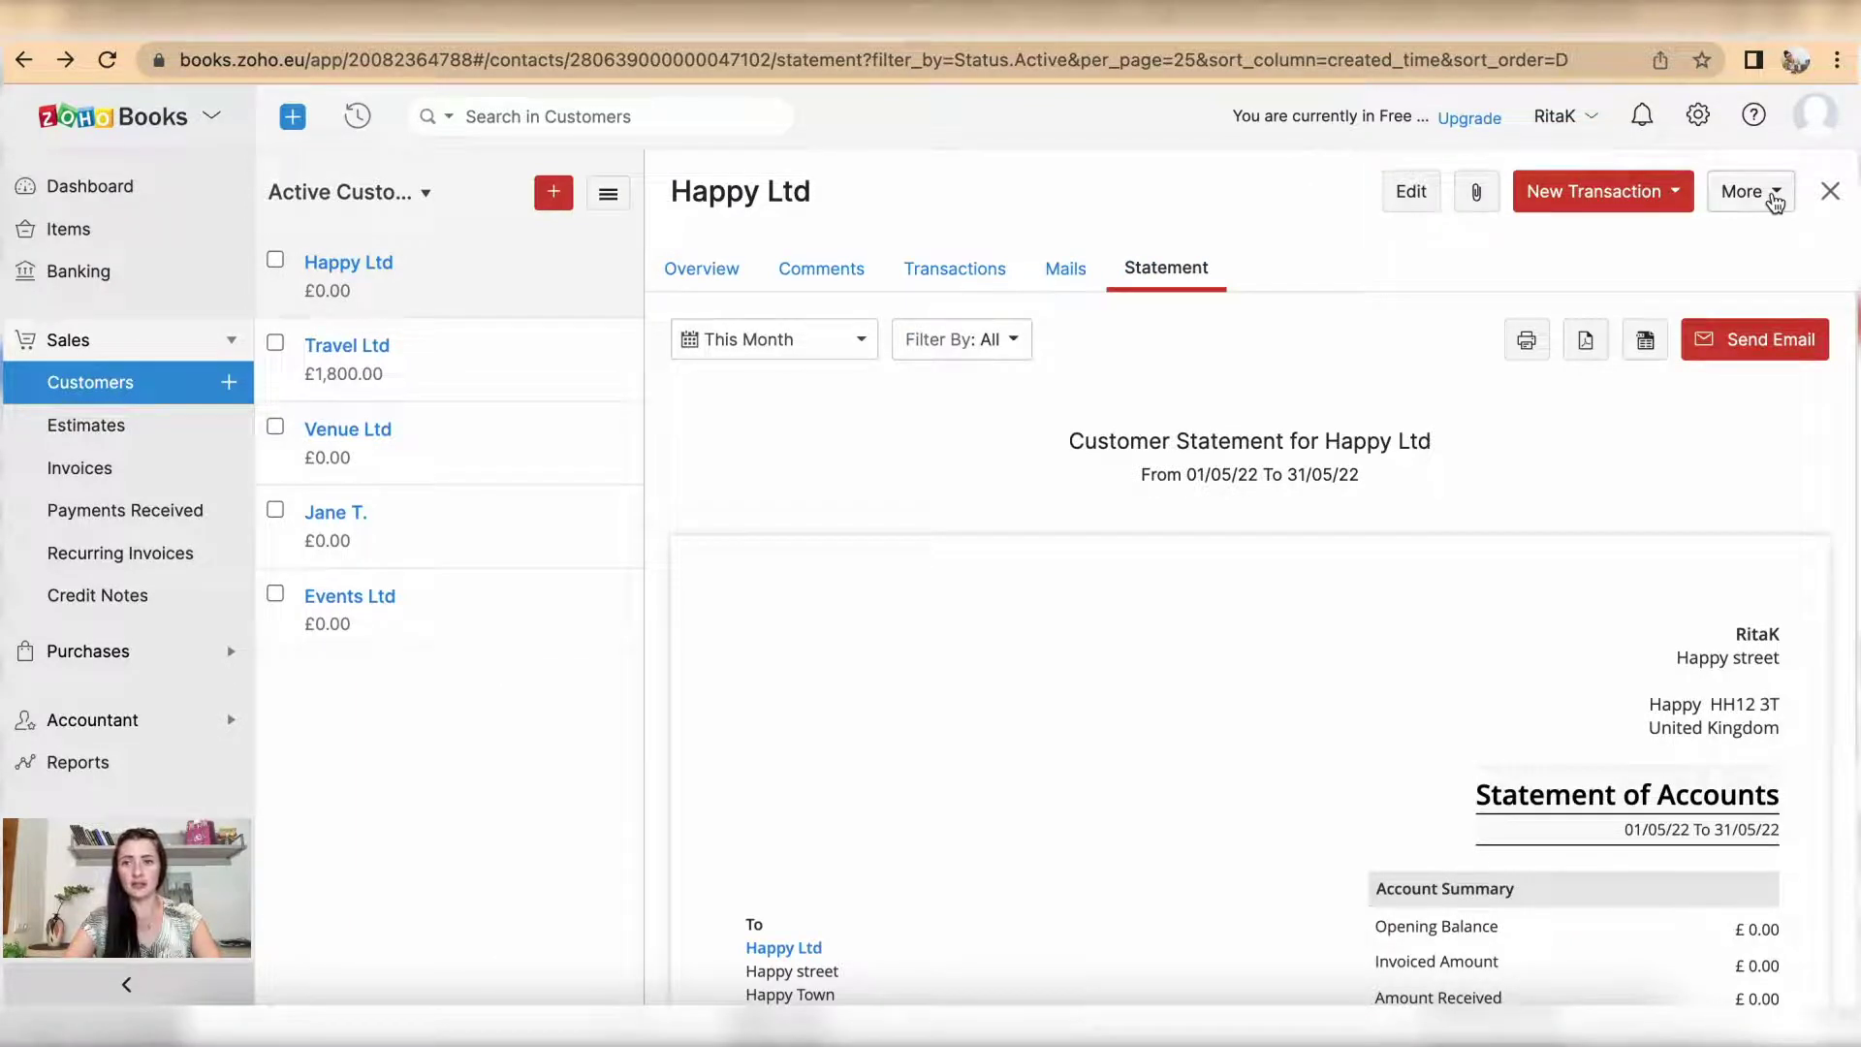
Step: Open Happy Ltd's More menu listing Clone, Merge Customers, Mark as Inactive and Delete
left_click(1775, 200)
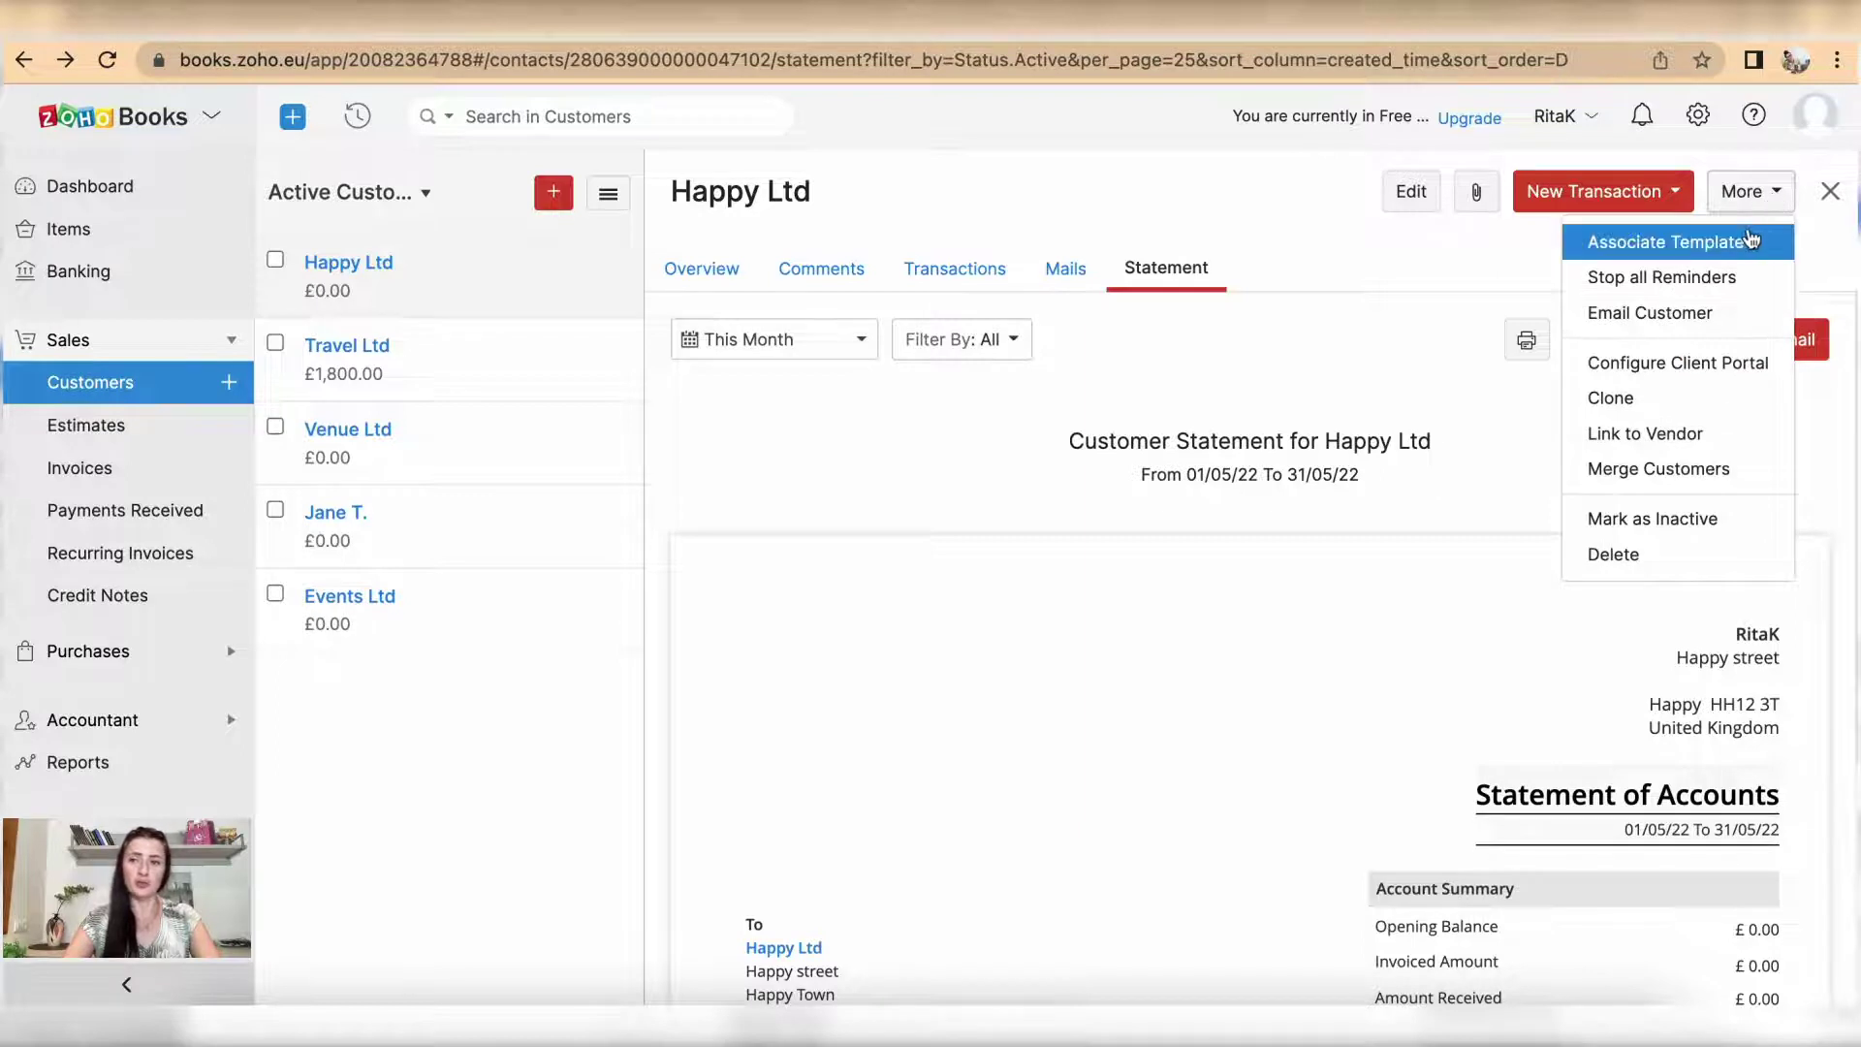